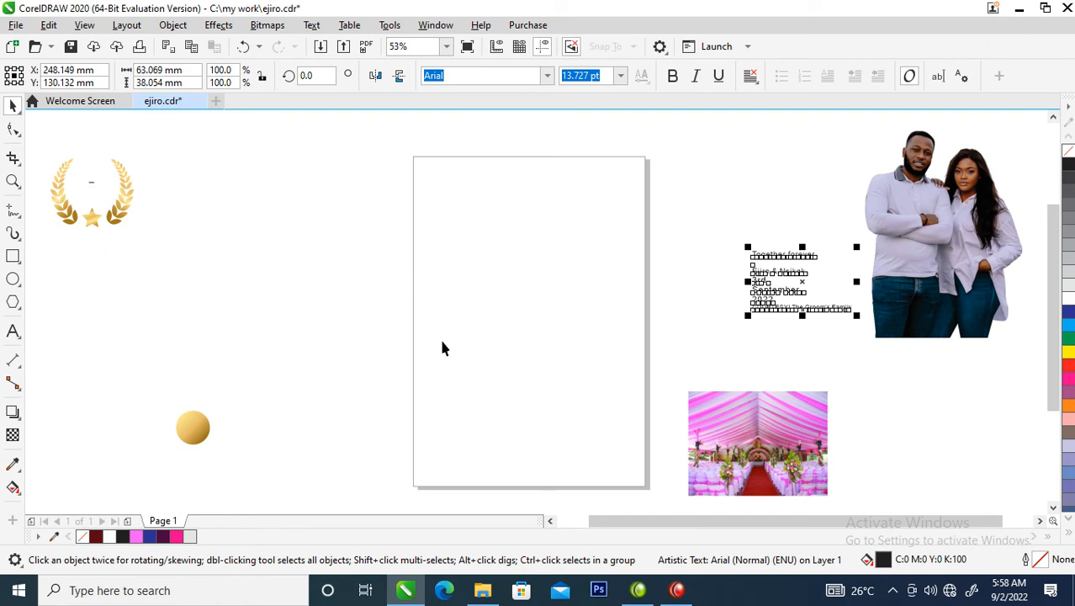
Move the couple photo down beside the wedding-hall picture
left_click(254, 223)
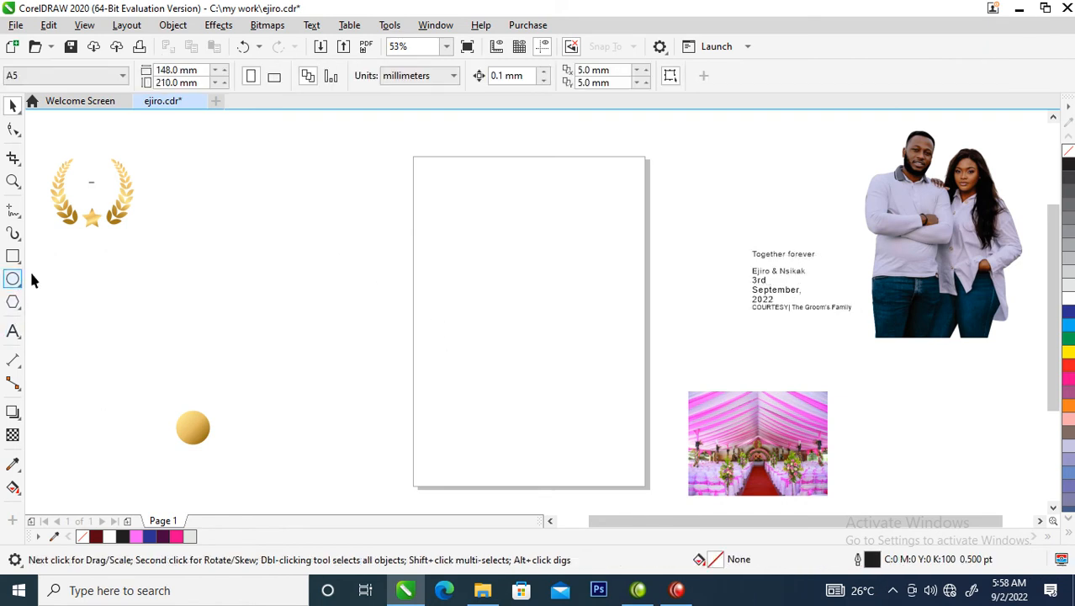
left_click_drag(936, 336, 880, 467)
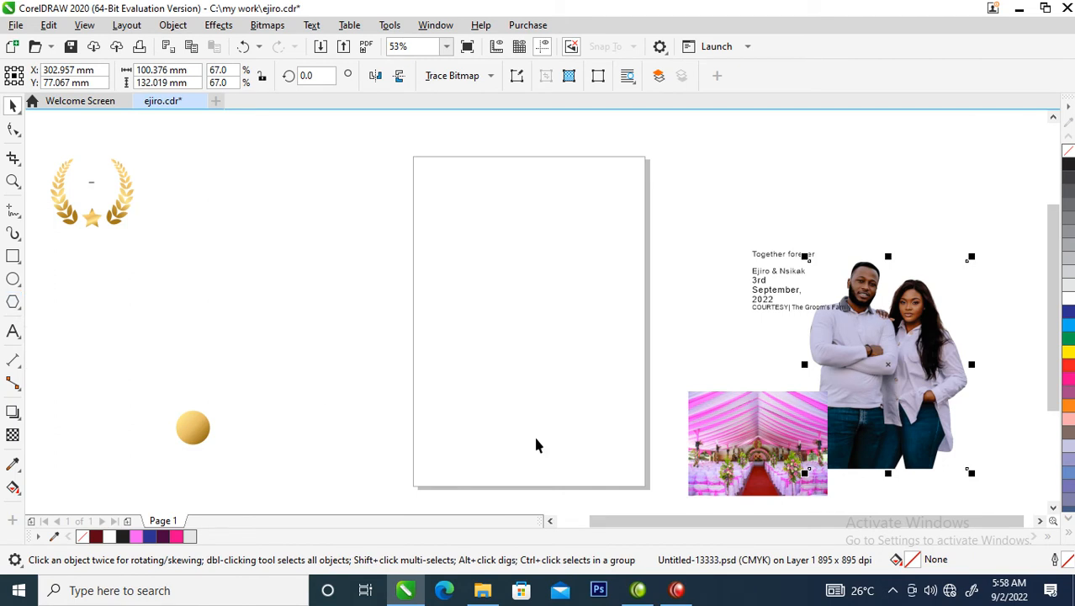
left_click(126, 321)
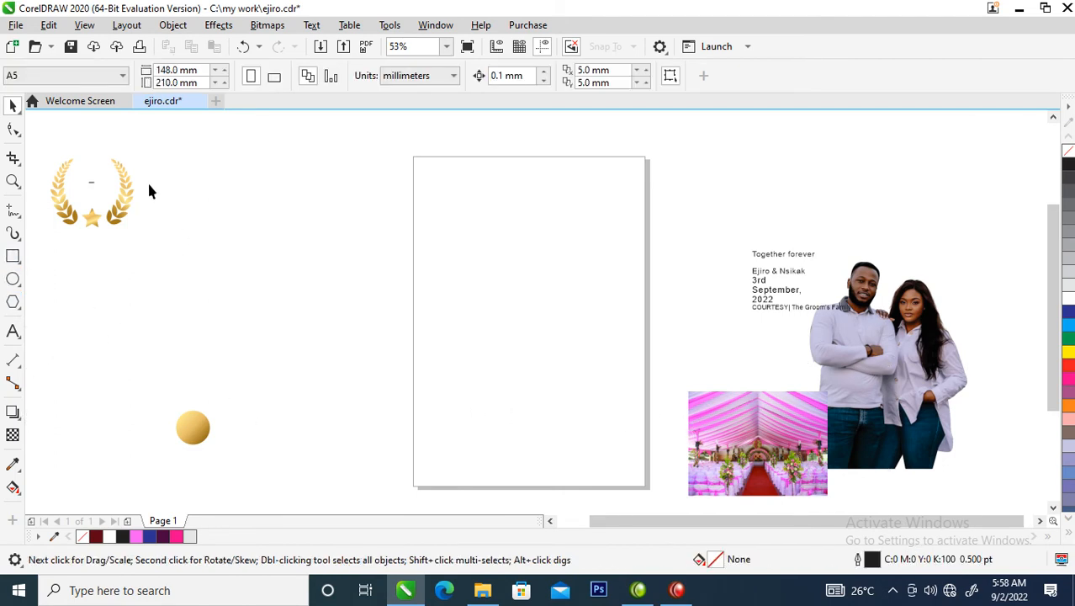
Set the page to A2 landscape and move all the existing artwork off the page, to its right side
left_click(122, 76)
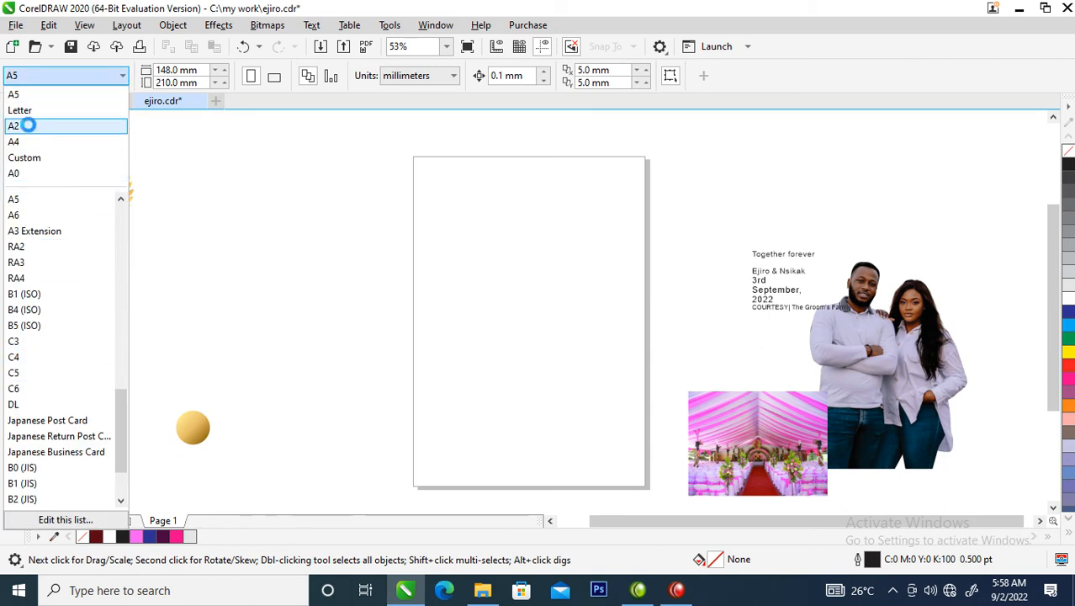
left_click(29, 128)
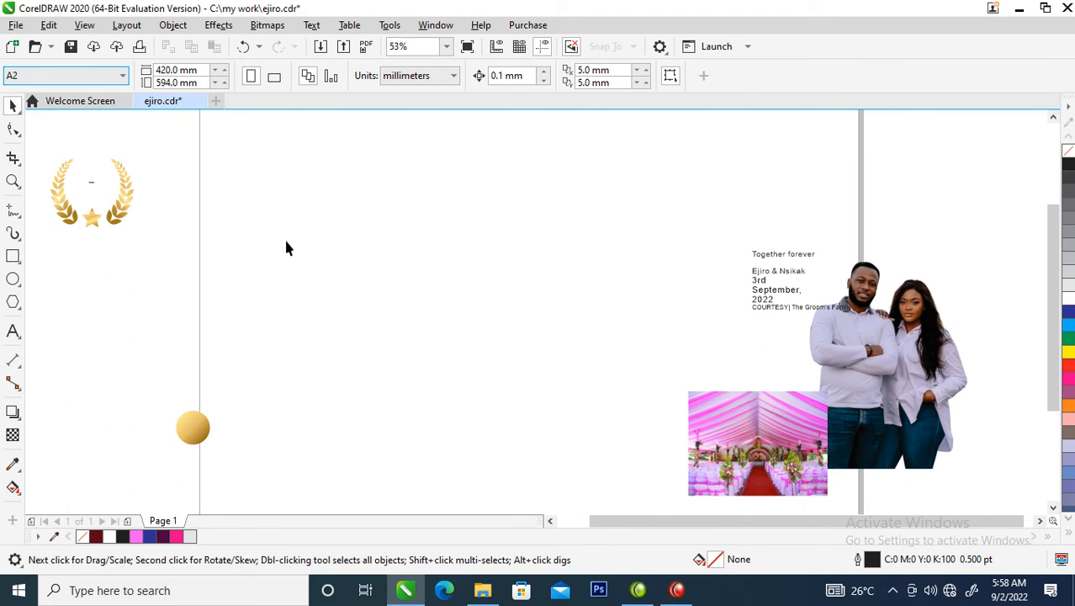
scroll(295, 265, "down", 5)
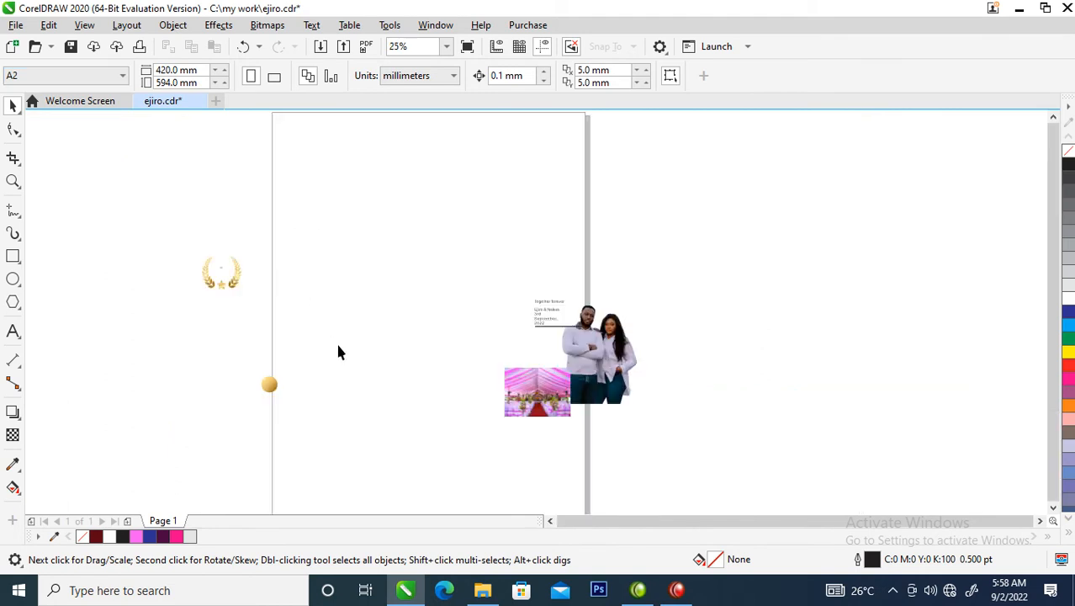
key("z")
left_click_drag(242, 247, 621, 399)
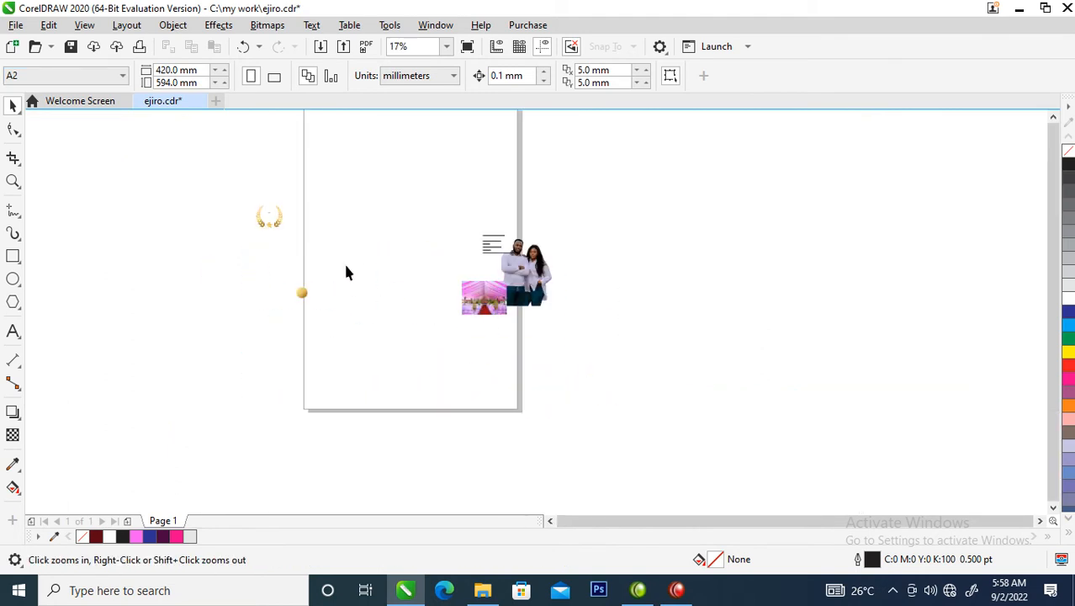
left_click(274, 77)
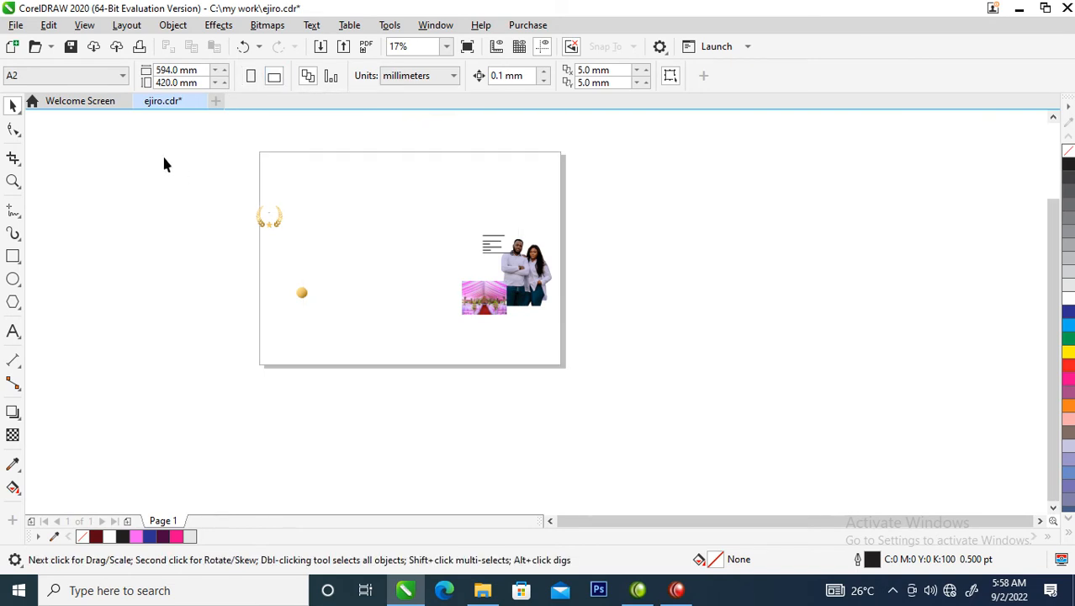
key("ctrl+a")
left_click_drag(517, 271, 875, 251)
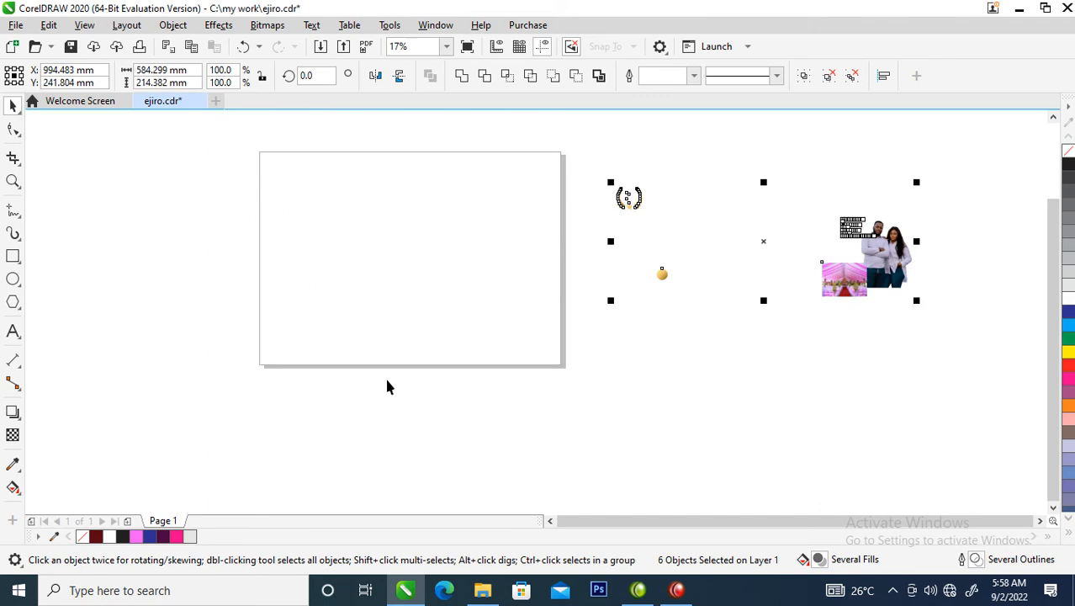
Create a page-sized rectangle and make a narrowed copy about 139 mm wide along its left edge
double_click(13, 257)
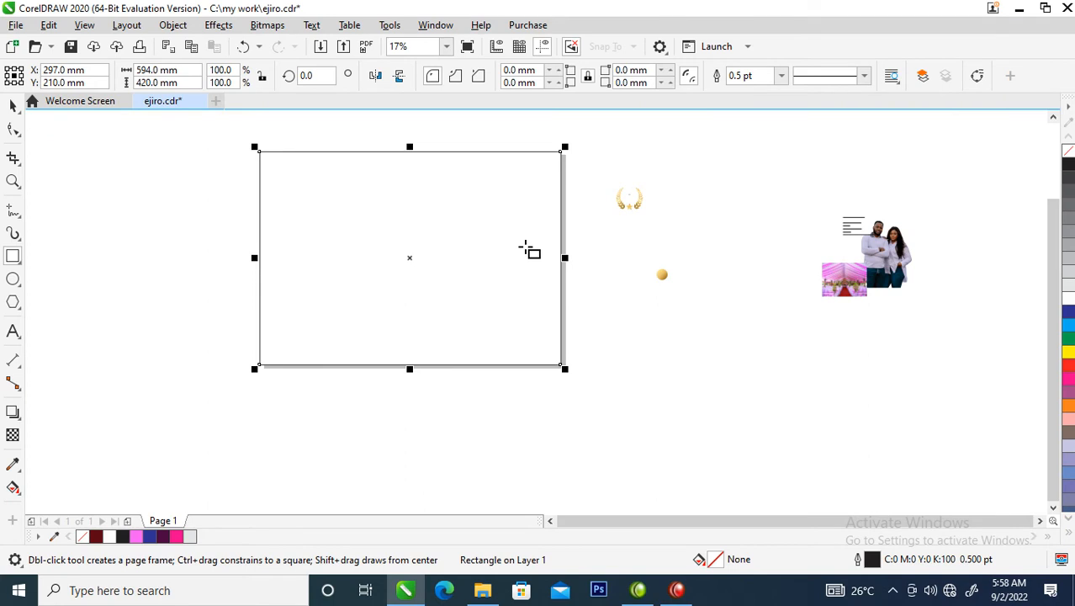
key("space")
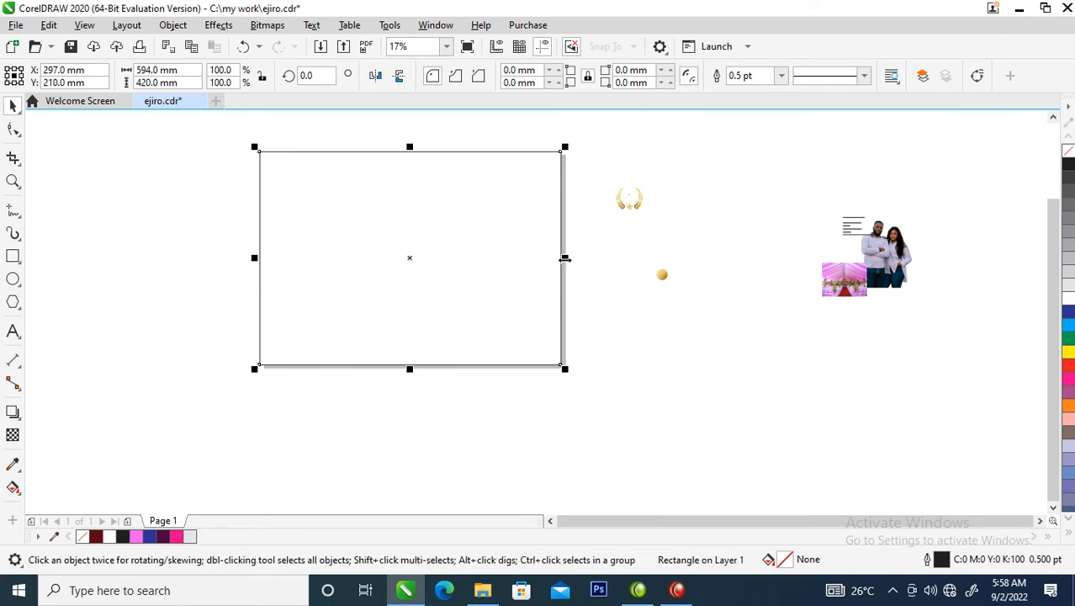
left_click_drag(565, 256, 335, 255)
right_click(334, 255)
left_click(217, 165)
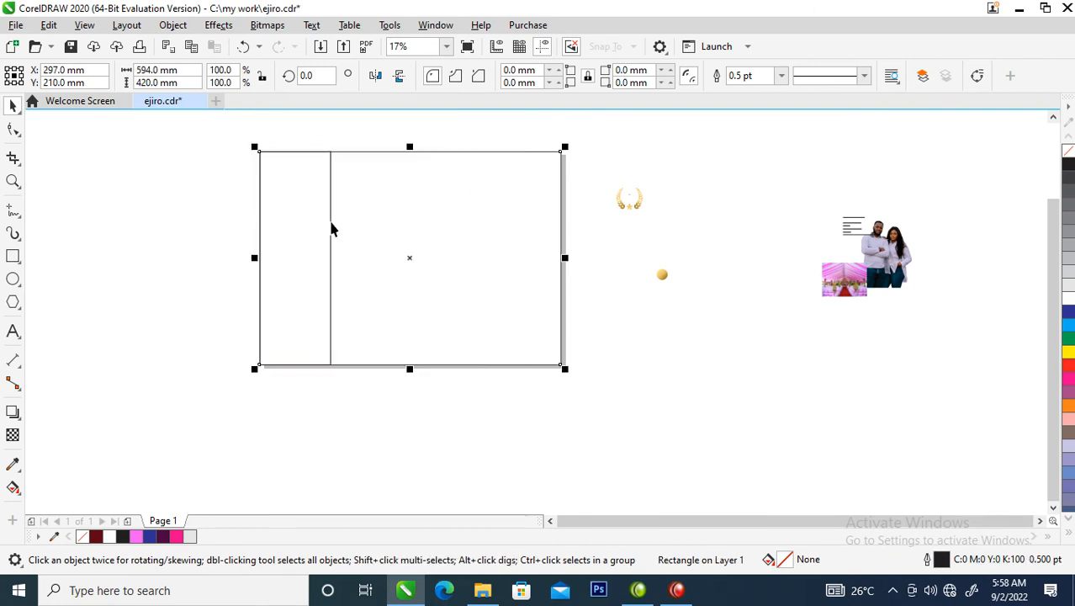
Make two full-width strip copies of the page rectangle, about 41 mm high along the top and about 95 mm high along the bottom
left_click(293, 198)
left_click(407, 205)
left_click_drag(408, 368, 415, 316)
right_click(398, 177)
left_click(404, 230)
right_click(415, 316)
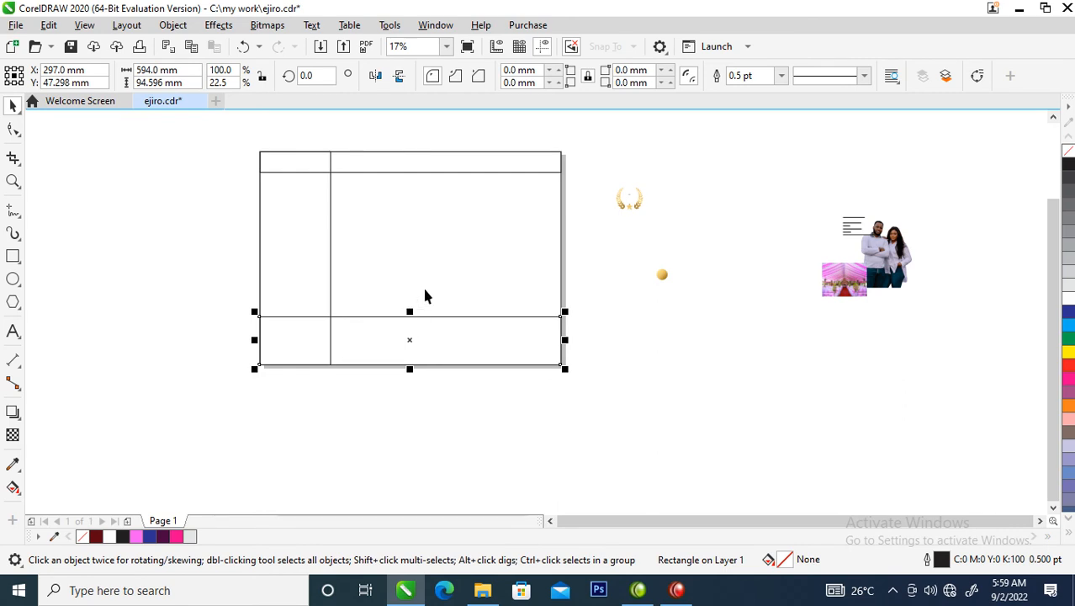
Trim the page-sized rectangle with the bottom, left and top strips
left_click(428, 247, "shift")
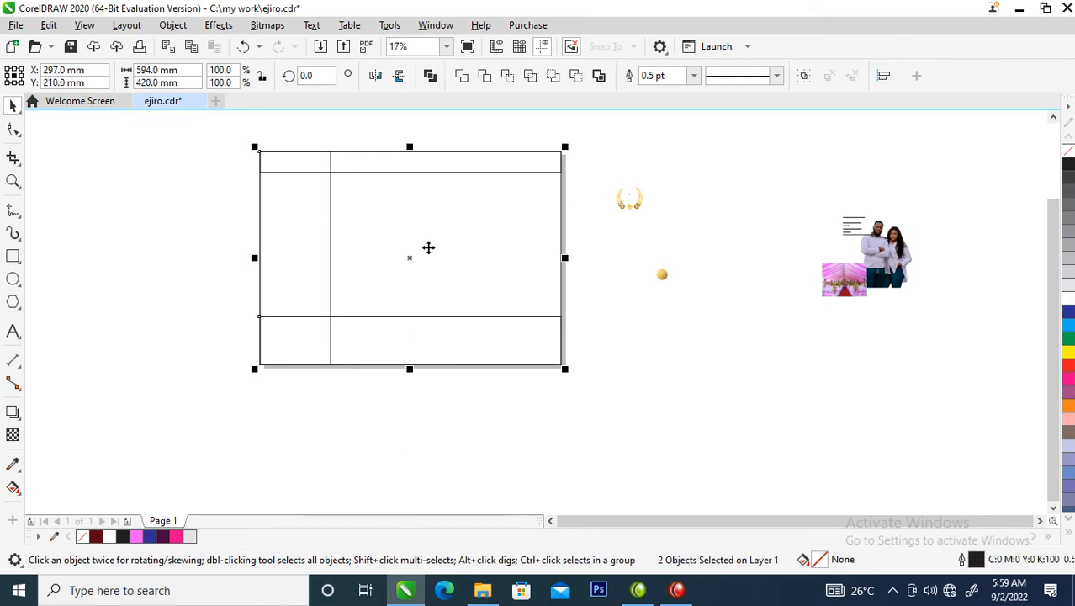
left_click(484, 76)
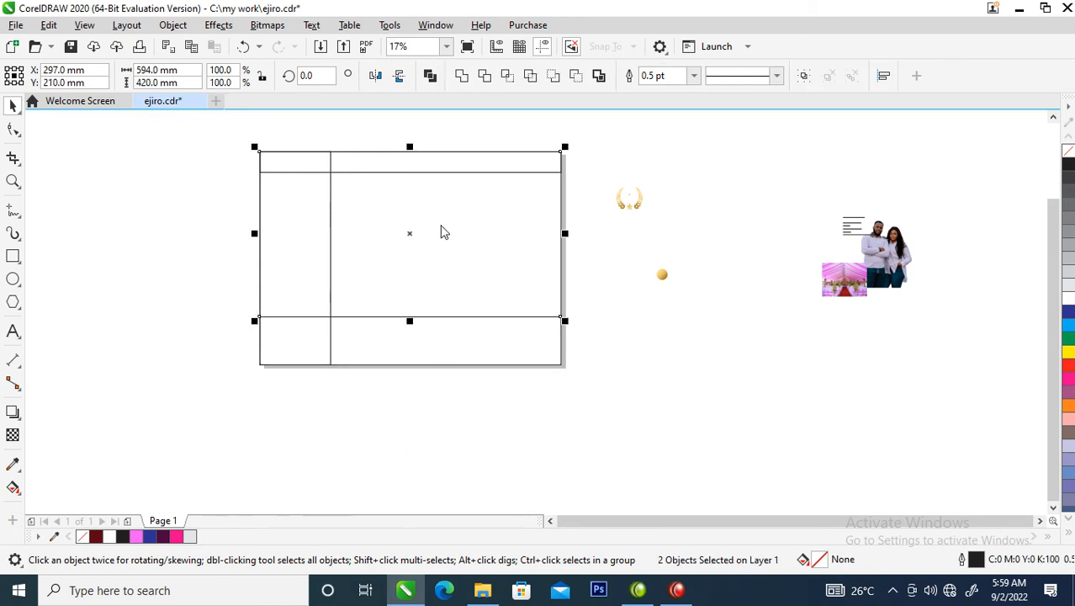
left_click(288, 240)
left_click(309, 233)
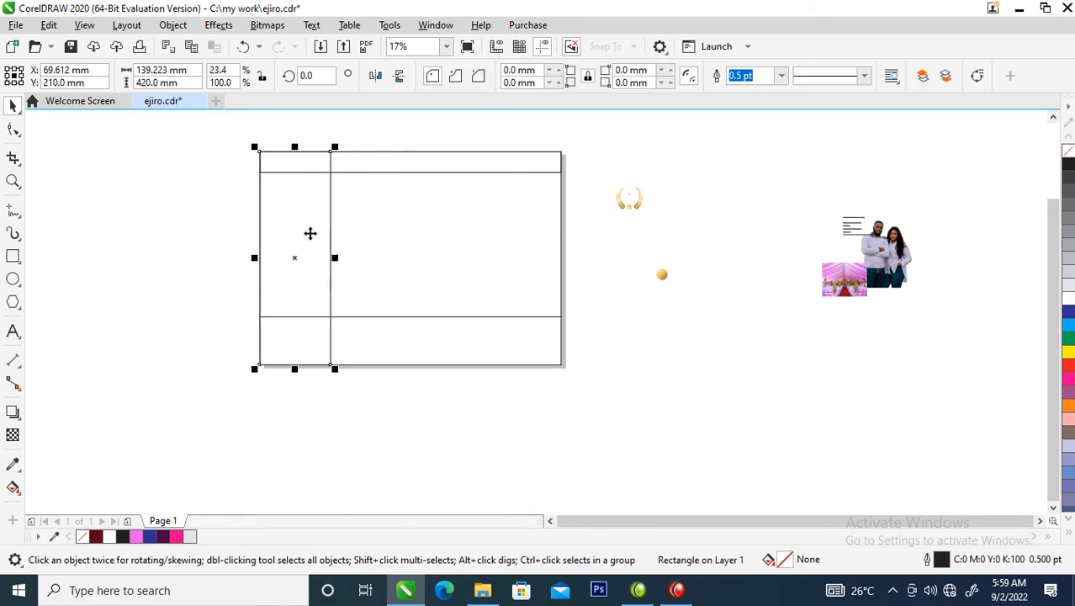
left_click(397, 245, "shift")
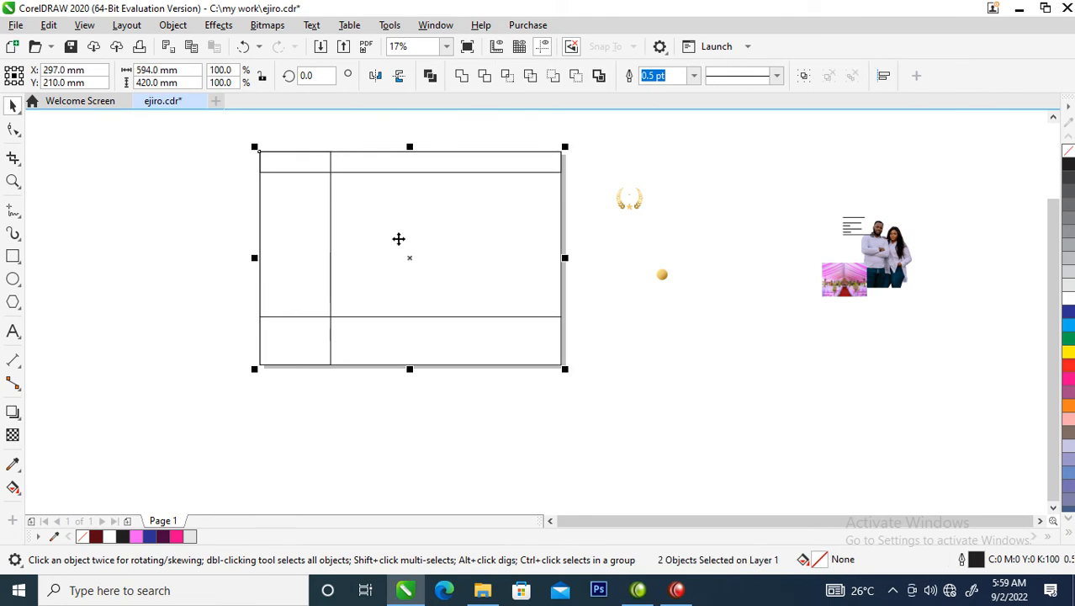
left_click(487, 76)
left_click(446, 171)
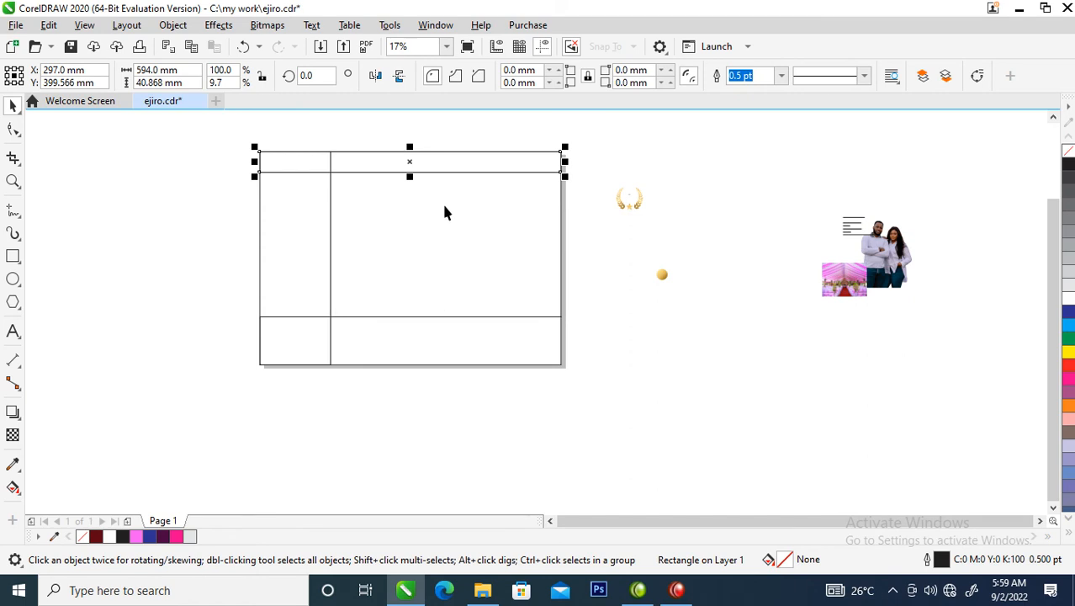
left_click(445, 205, "shift")
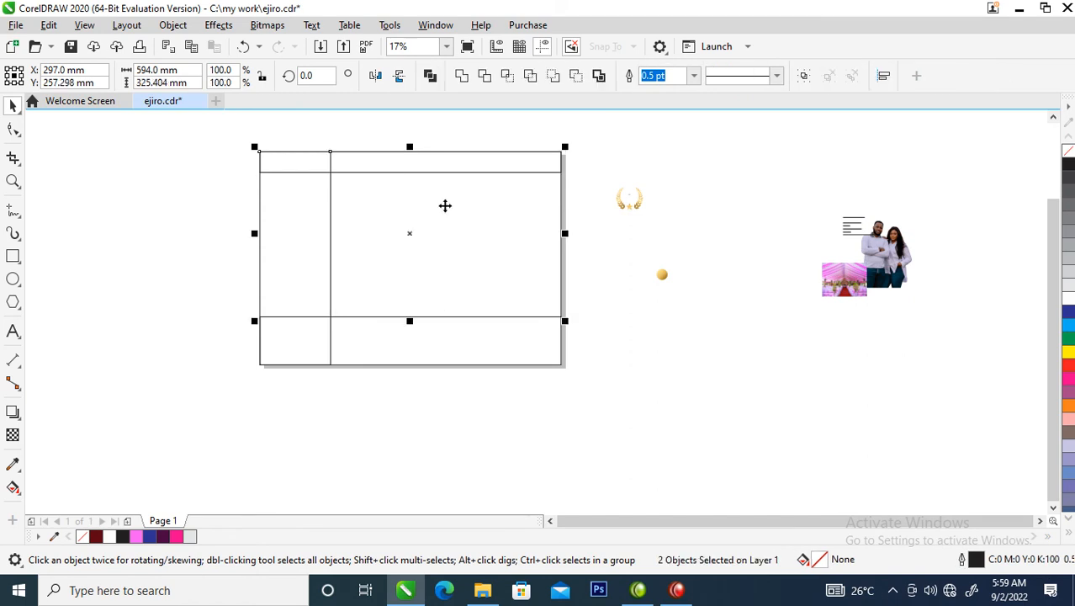
left_click(488, 76)
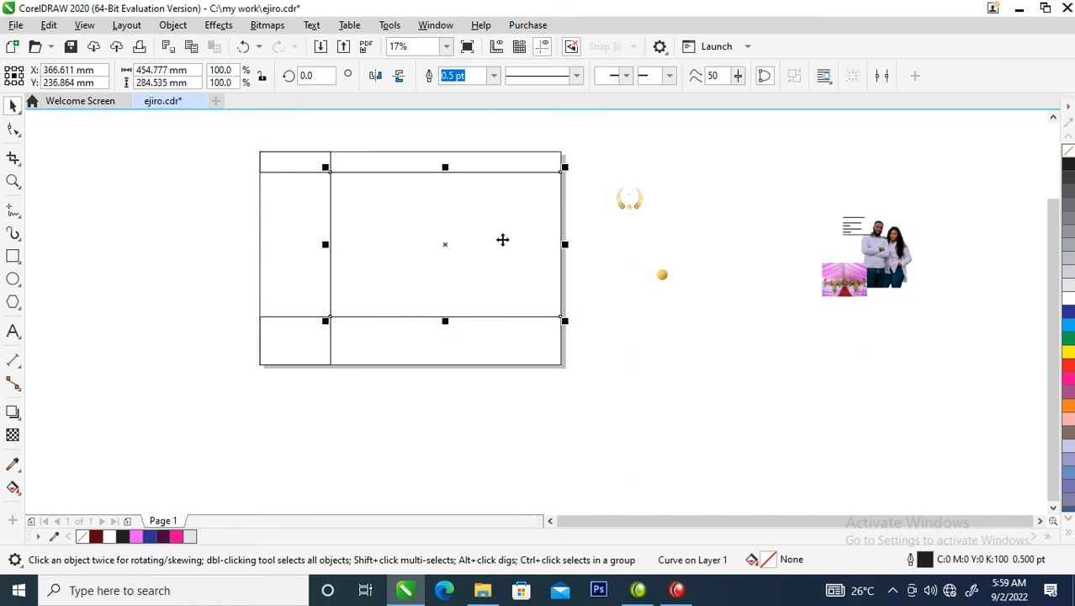
Draw an ellipse about 437 mm wide and 240 mm high across the trimmed rectangle and the left strip
key("z")
left_click_drag(206, 151, 866, 360)
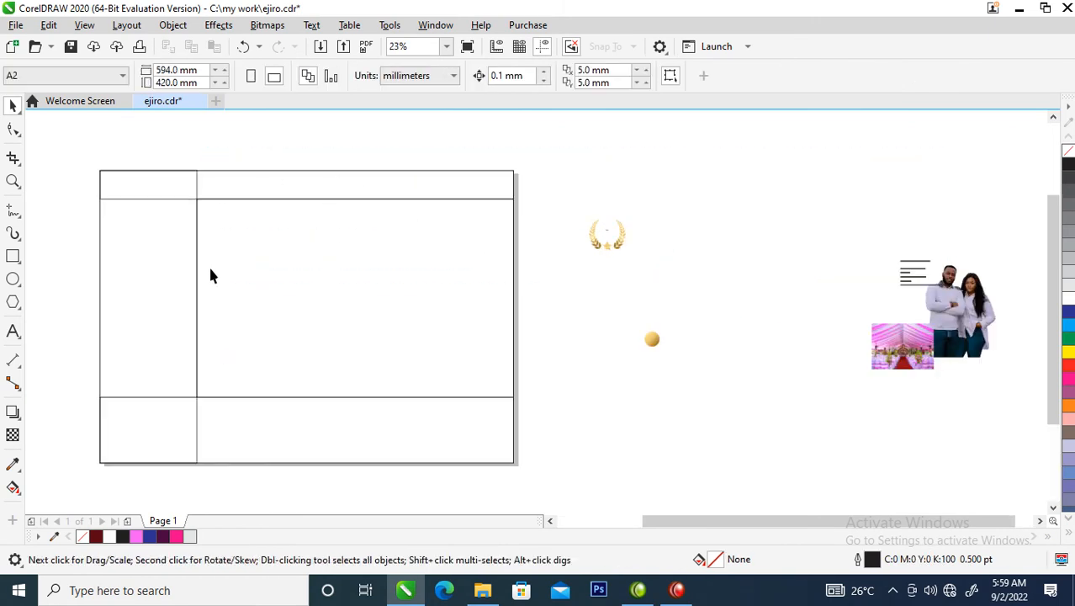
left_click(277, 251)
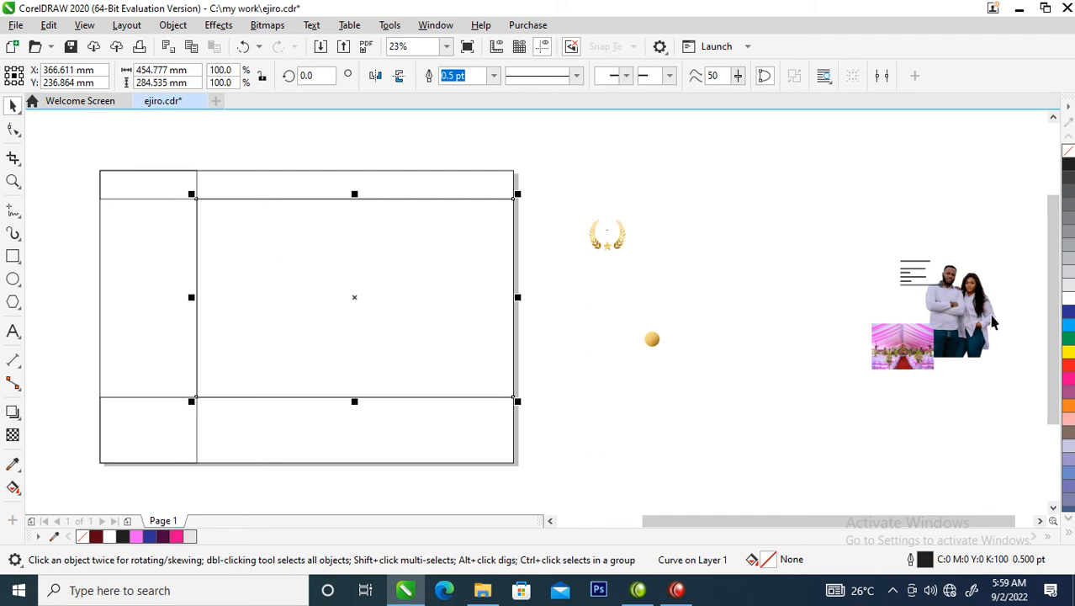
left_click(12, 280)
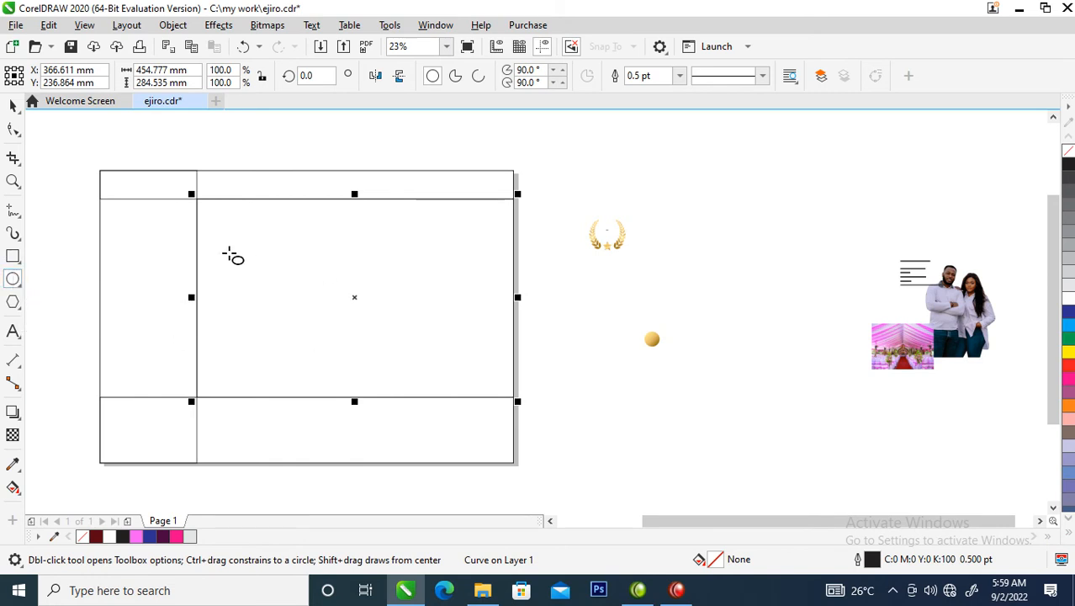
left_click_drag(130, 220, 437, 388)
key("space")
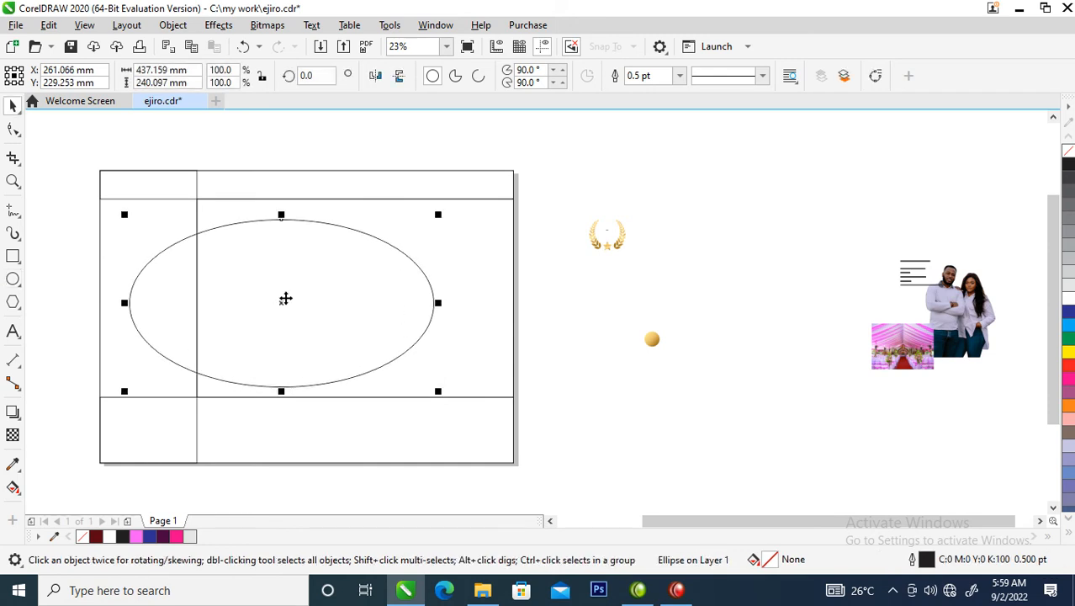
Rotate the ellipse about 15 degrees counterclockwise
left_click(285, 300)
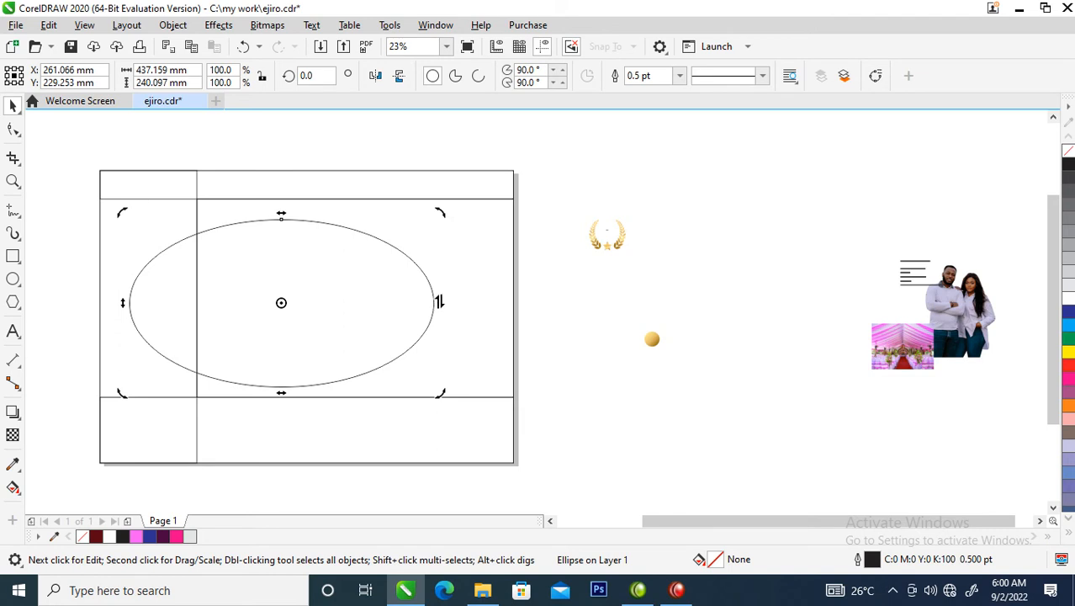
left_click_drag(440, 212, 405, 181)
left_click(405, 184)
left_click(411, 286)
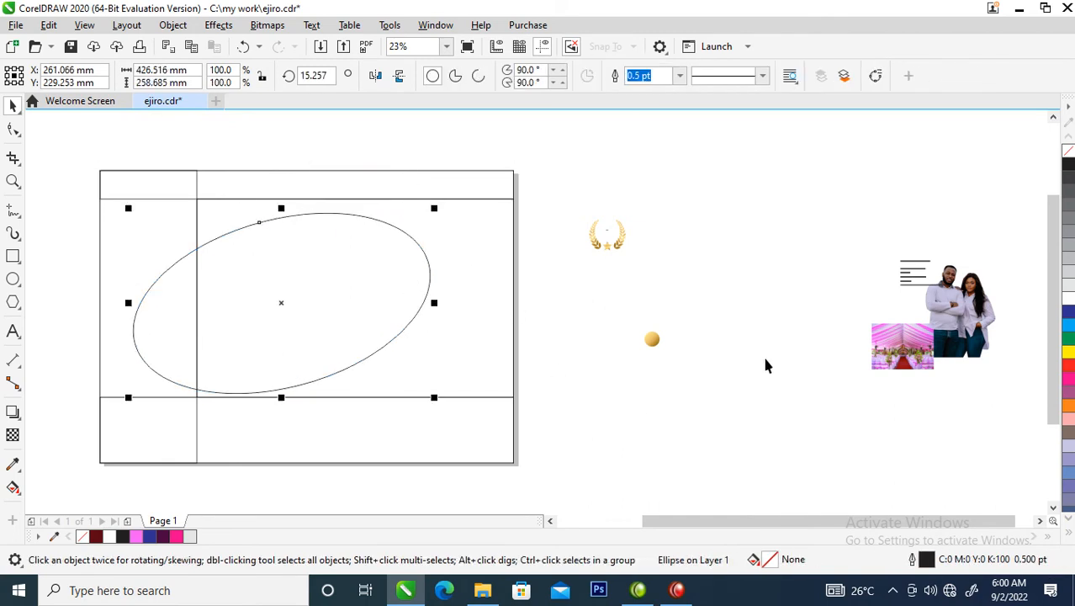
Move the couple photo and the wedding-hall picture closer to the page's right edge, keeping them off the page
left_click_drag(987, 343, 718, 250)
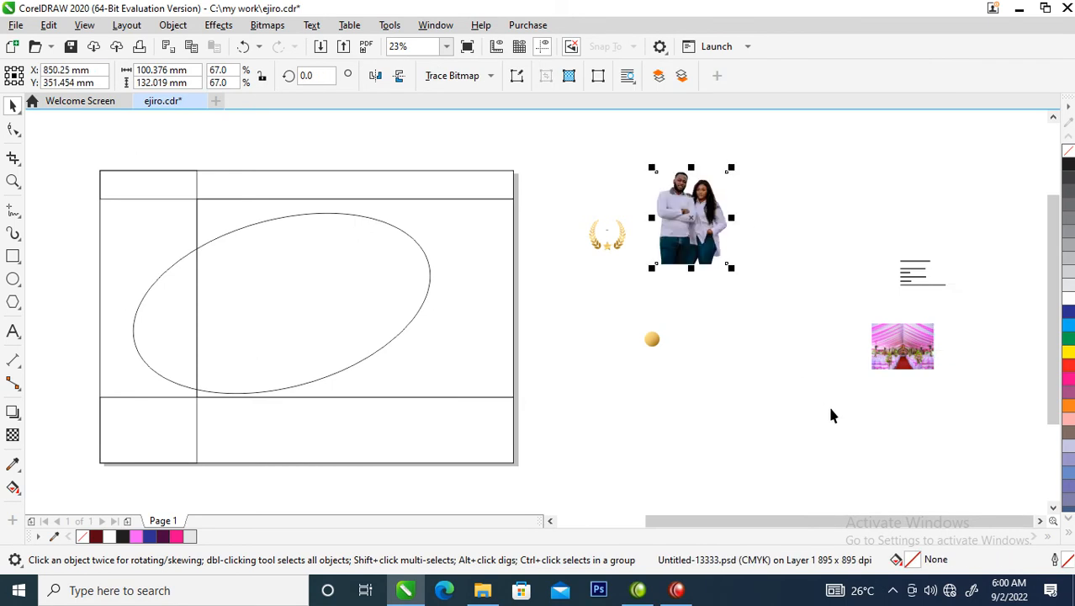
left_click_drag(906, 359, 719, 359)
left_click_drag(665, 252, 644, 253)
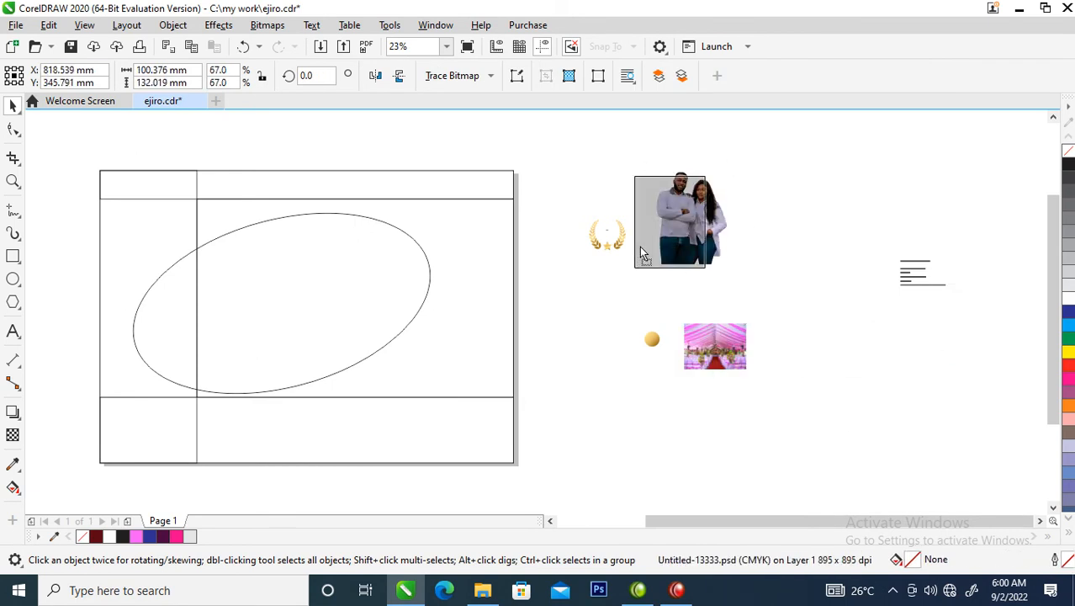
left_click(644, 253)
Fill the trimmed rectangle with the dark blue sampled from the trousers in the couple photo
left_click(484, 257)
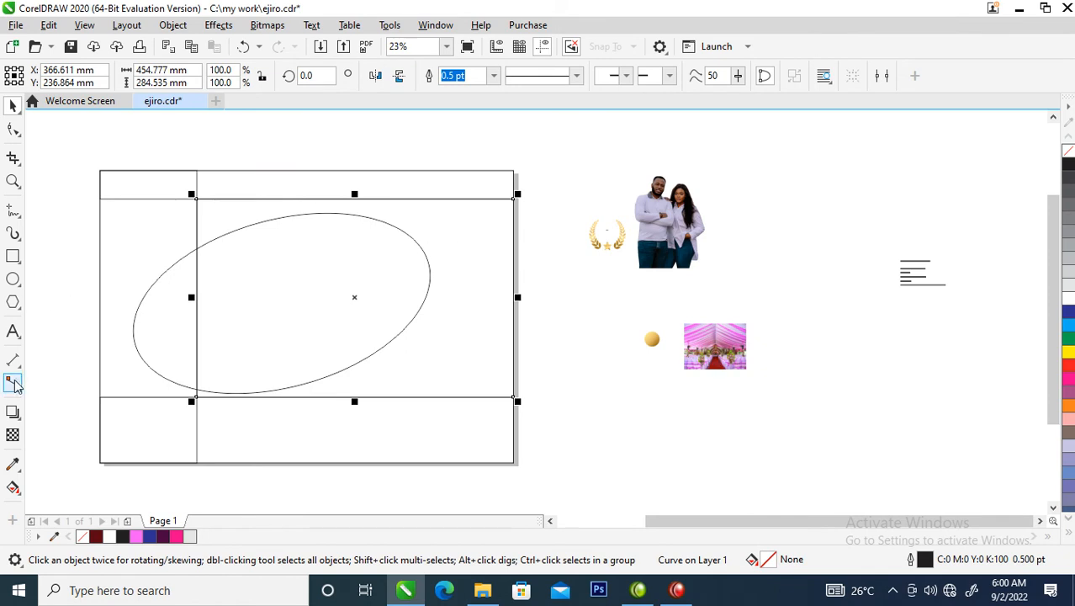
left_click(11, 464)
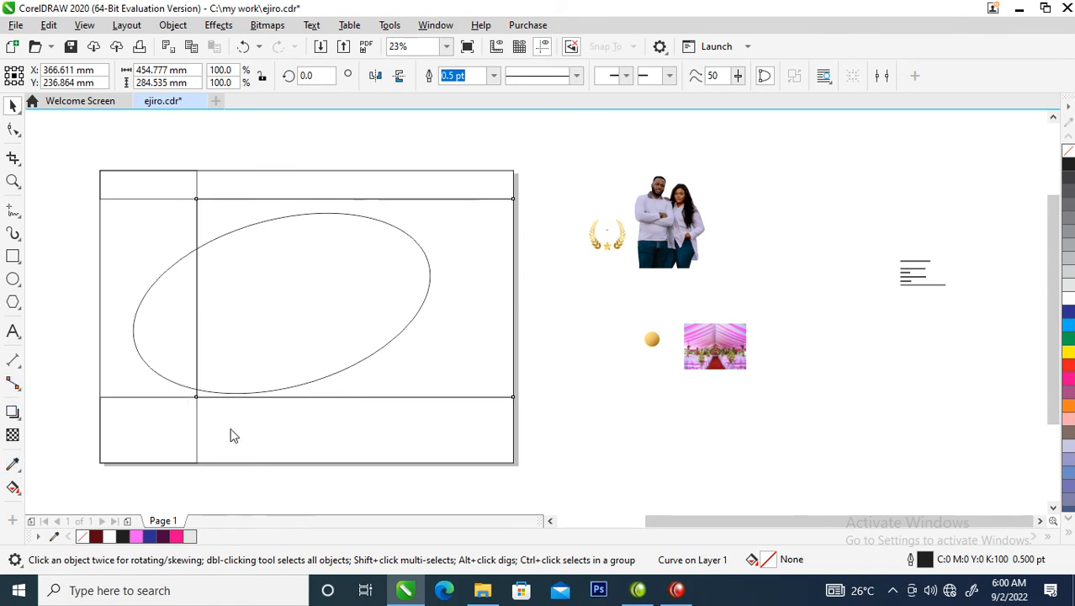
left_click(656, 239)
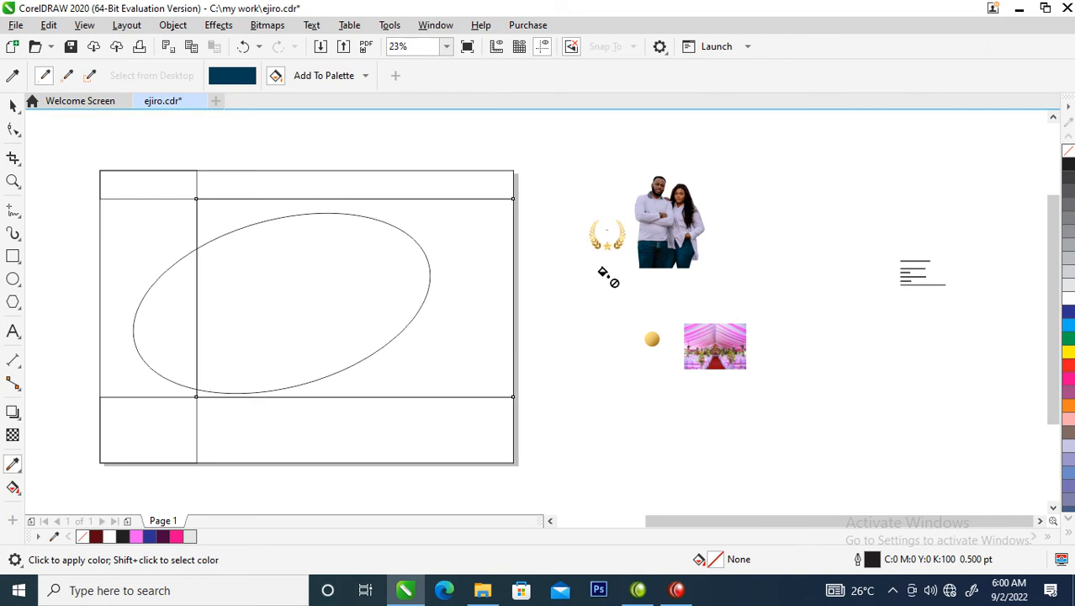
left_click(460, 231)
key("space")
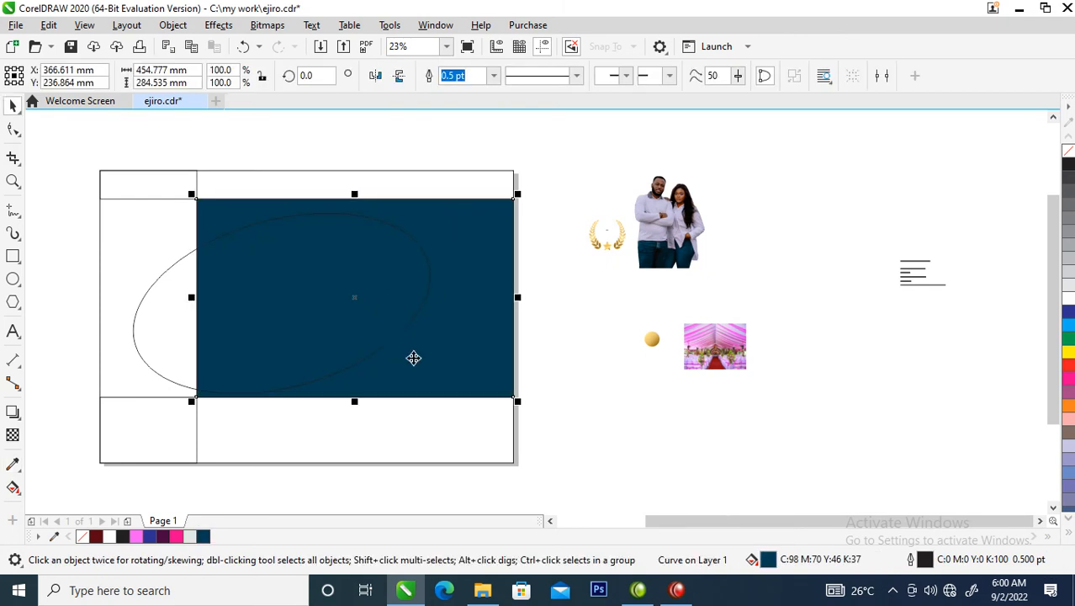
Fill the ellipse with white and add a concentric copy of it scaled down to about 93 percent
left_click(417, 246)
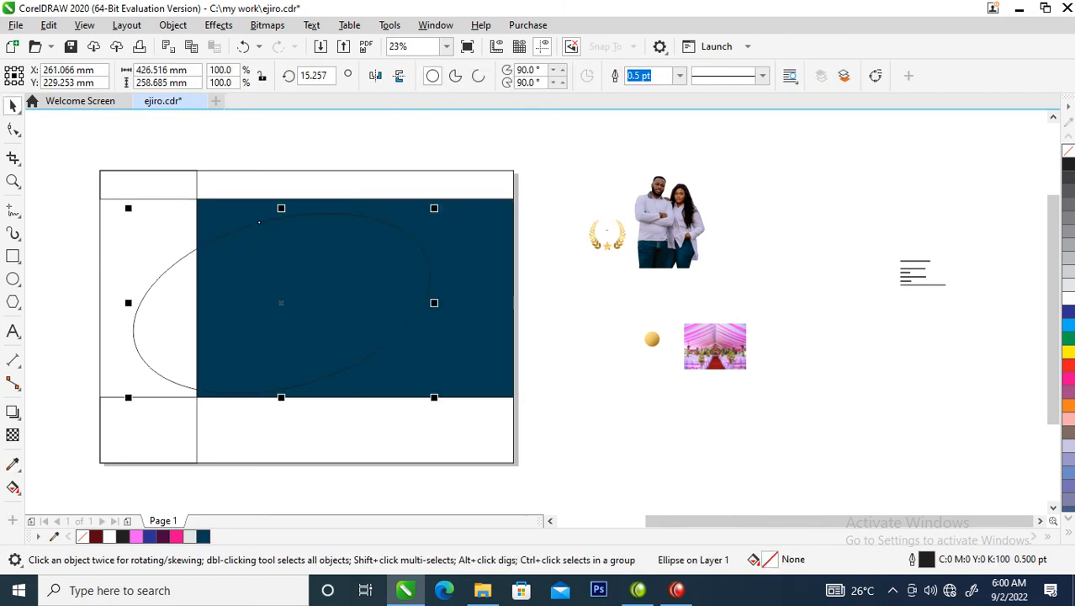
left_click(1068, 297)
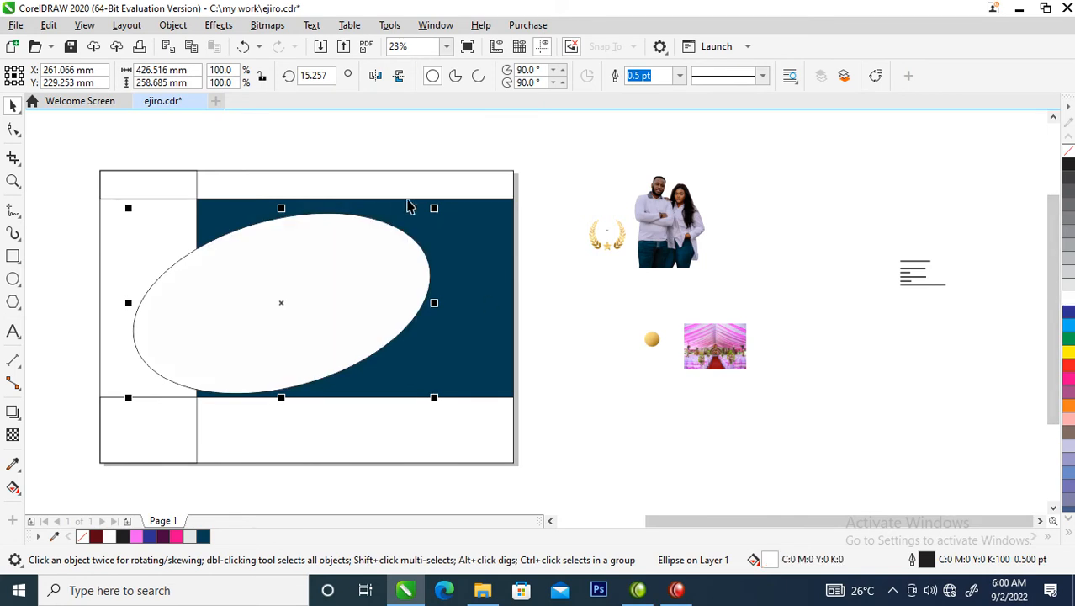
left_click_drag(437, 207, 433, 213)
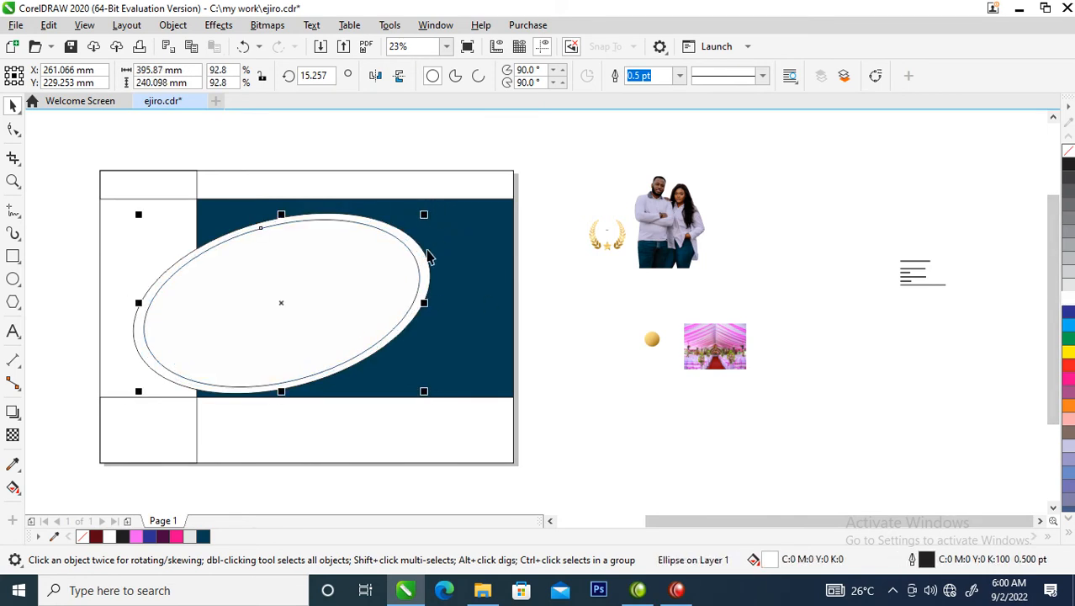
Copy all properties of the gold gradient circle onto the large outer ellipse
left_click(429, 255)
left_click(426, 267)
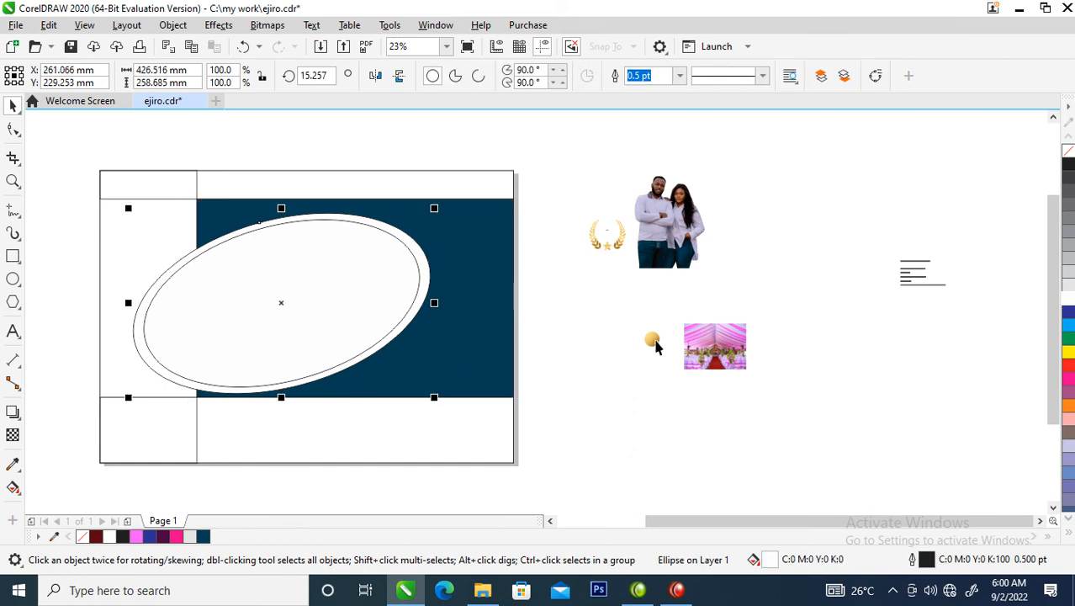
left_click_drag(655, 340, 638, 338)
left_click_drag(540, 314, 422, 255)
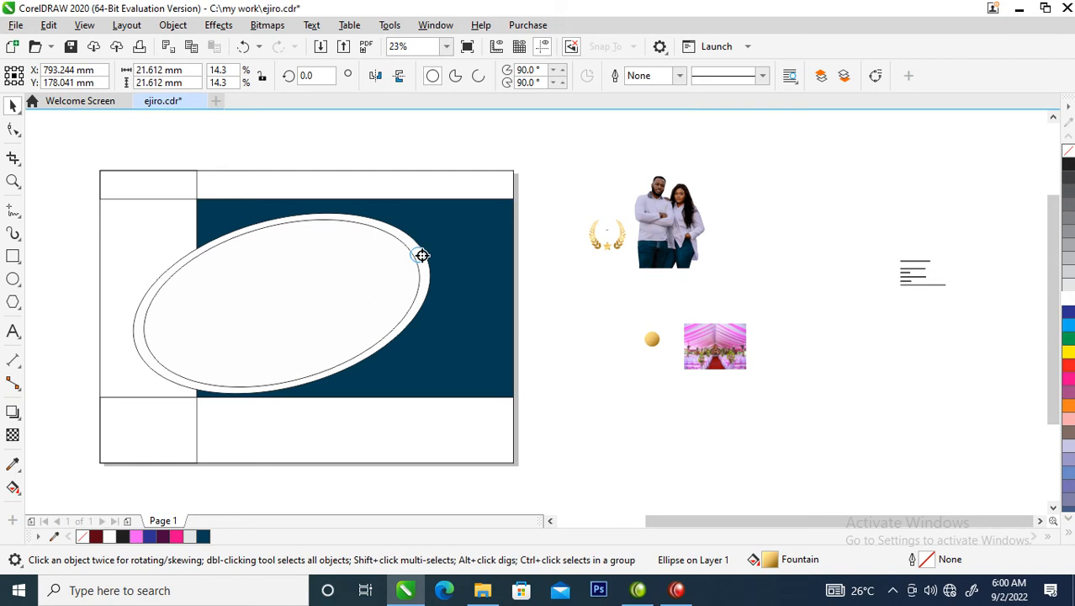
left_click_drag(422, 255, 421, 256)
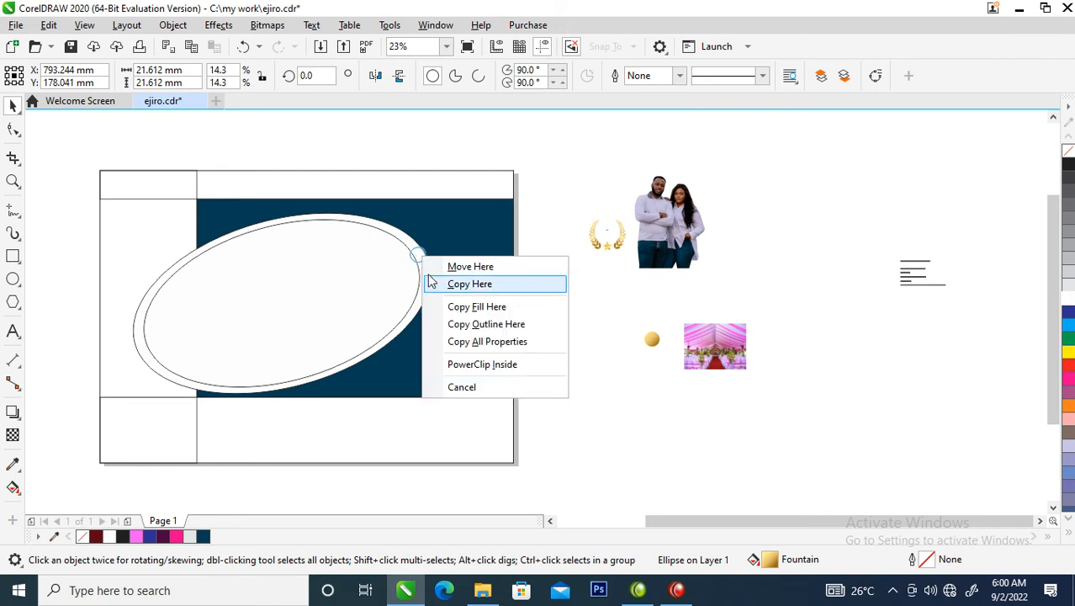
left_click(477, 342)
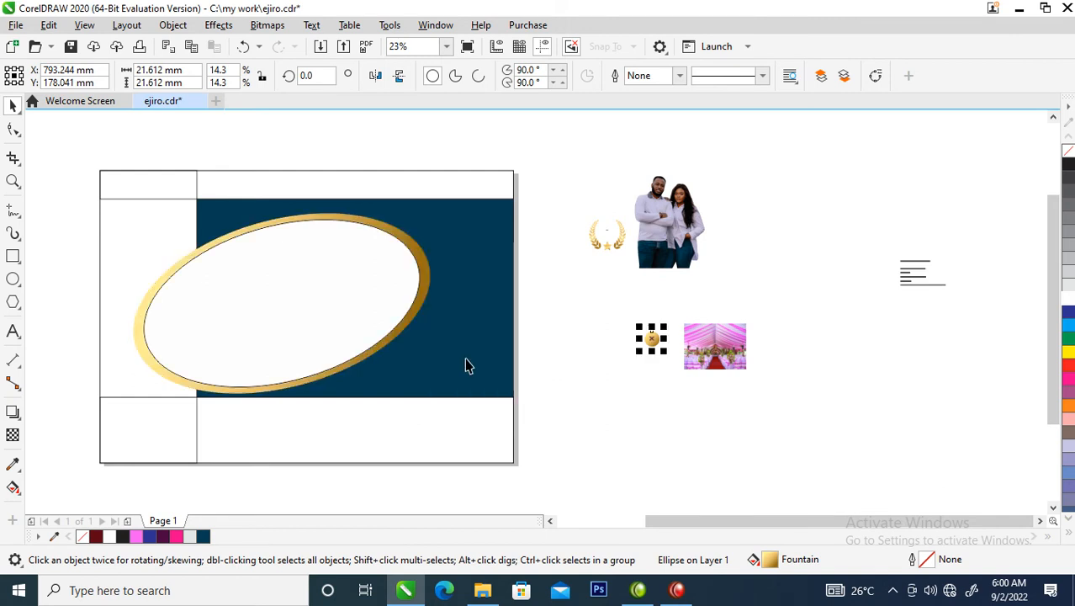
Remove the inner ellipse's outline and copy all properties of the dark blue panel onto that ellipse
left_click(394, 249)
right_click(1069, 151)
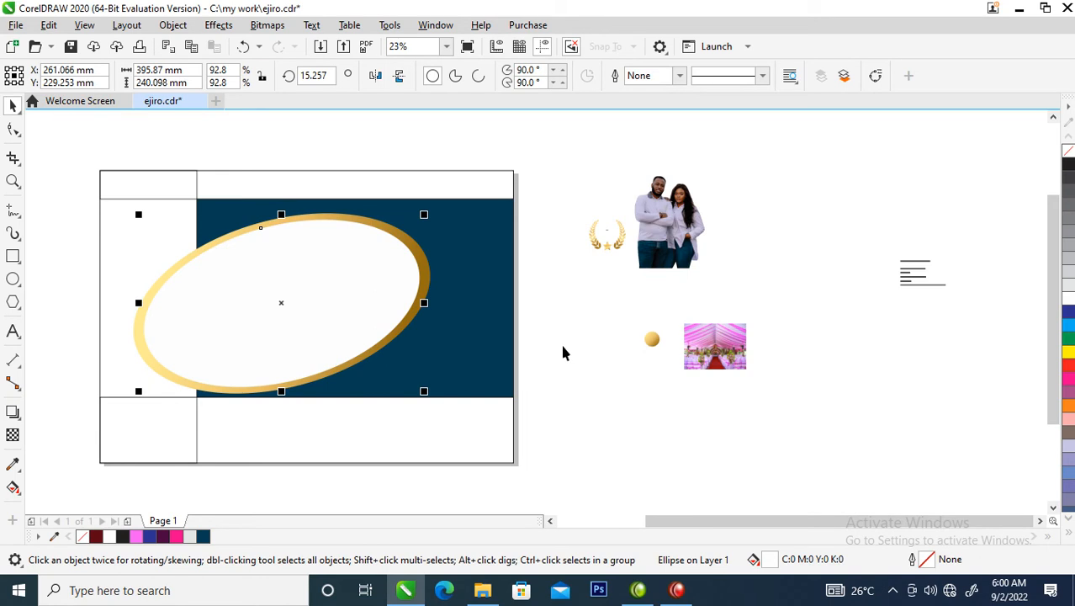
left_click(481, 246)
left_click_drag(482, 253, 351, 271)
left_click(431, 357)
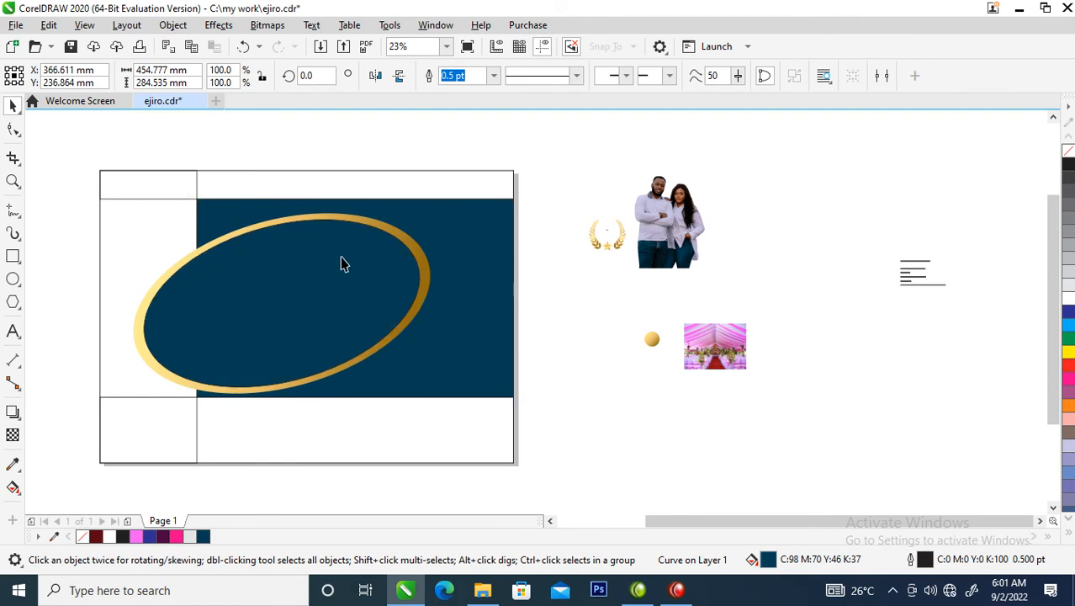
left_click(341, 256)
mouse_move(423, 217)
left_mouse_down()
mouse_move(413, 238)
mouse_move(431, 217)
left_mouse_up()
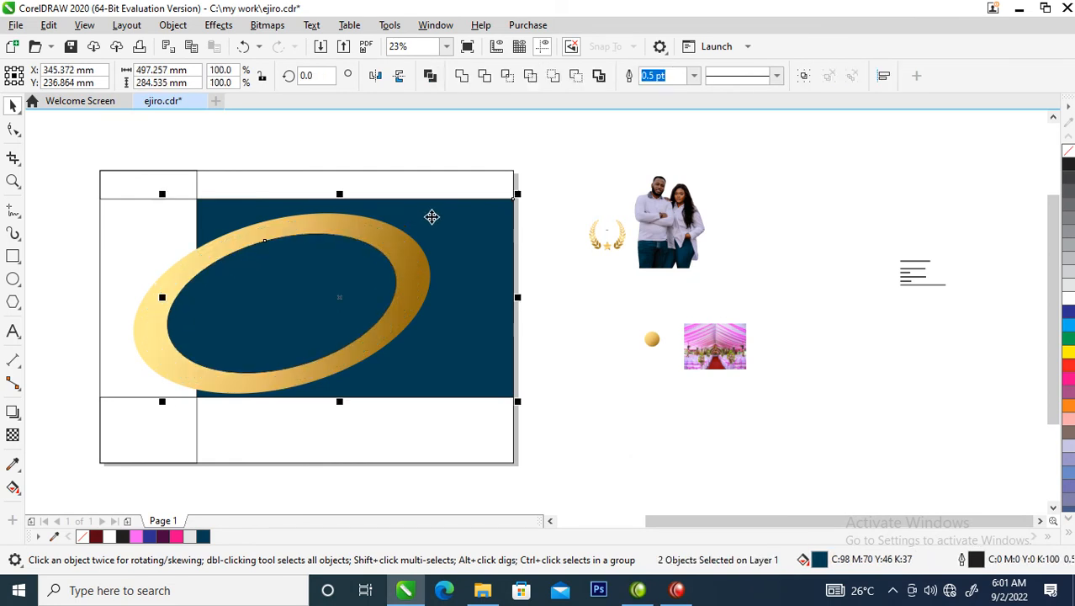
key("ctrl+z")
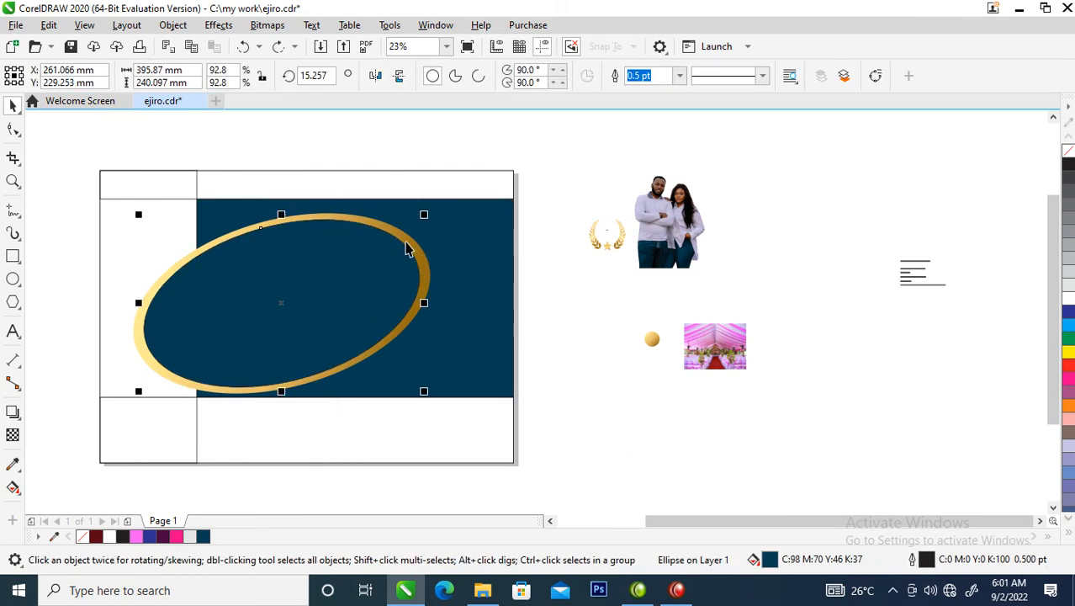
Add a concentric copy of the inner ellipse scaled to about 95 percent, and fill the middle ellipse with white
left_click_drag(426, 212, 427, 214)
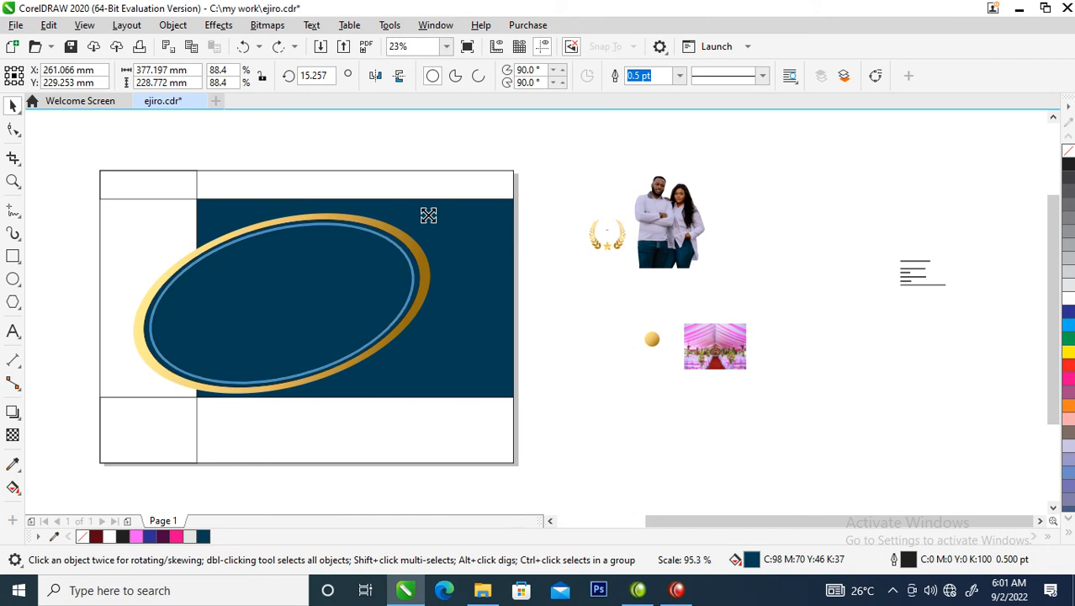
right_click(427, 214)
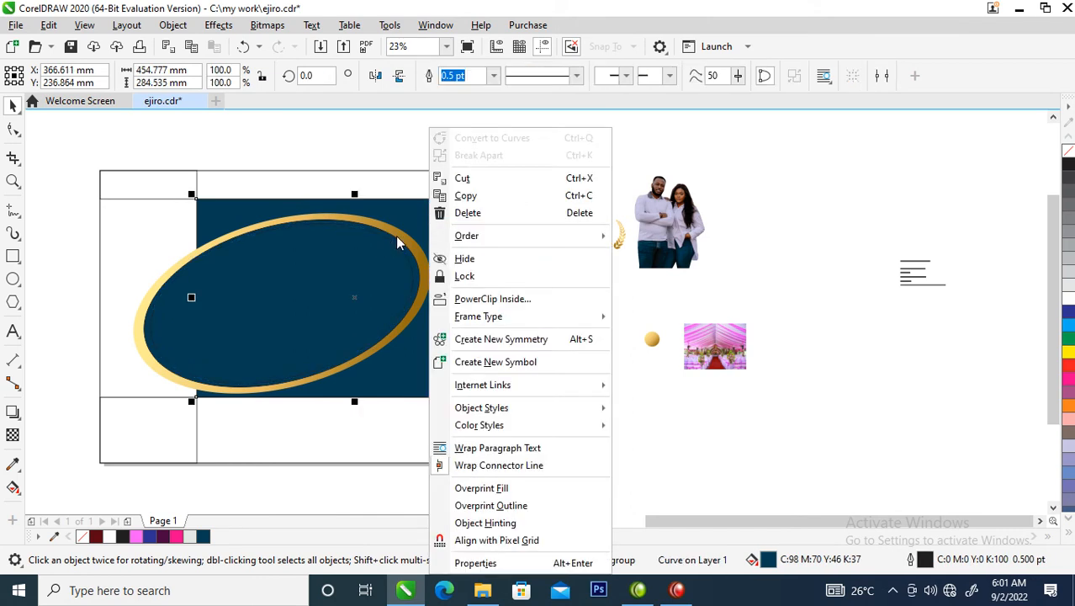
key("Escape")
left_click(398, 237)
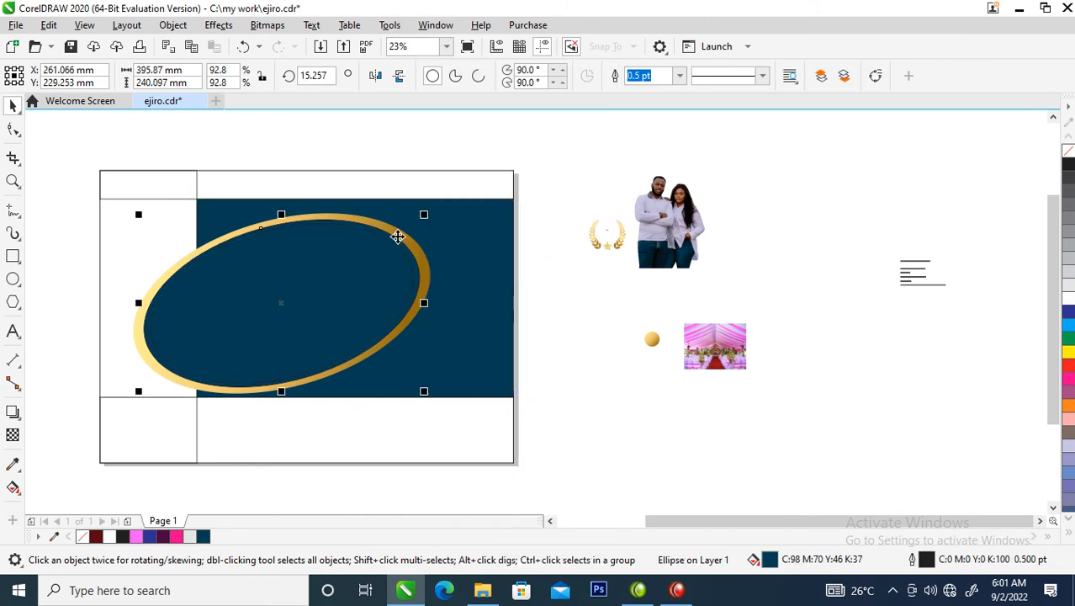
left_click(1068, 287)
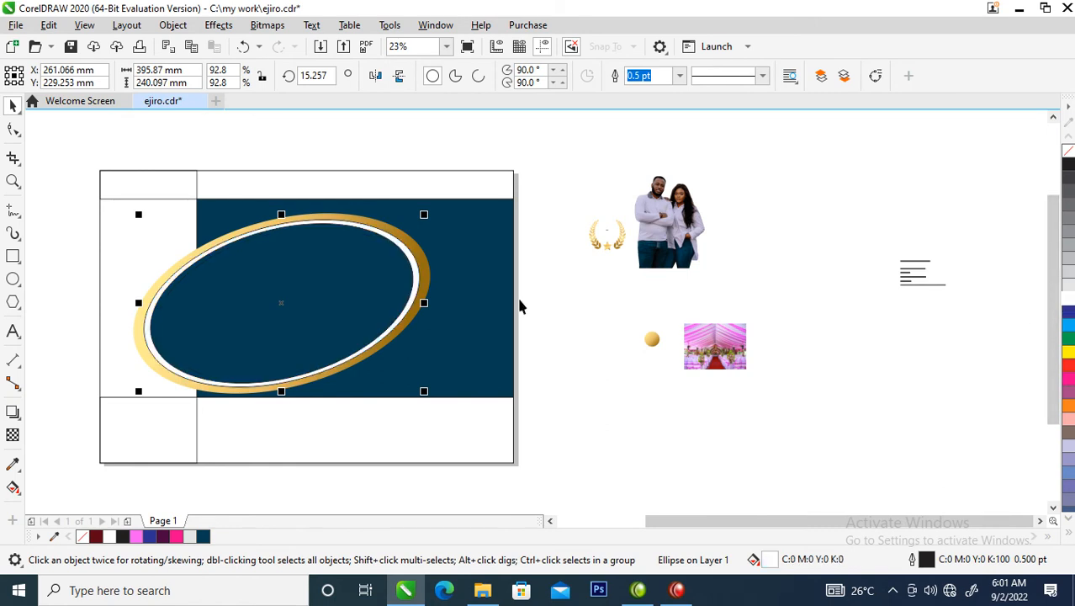
Tint the innermost ellipse's fill to a light bluish grey, C23 M16 Y11 K9, and remove its outline
left_click(353, 282)
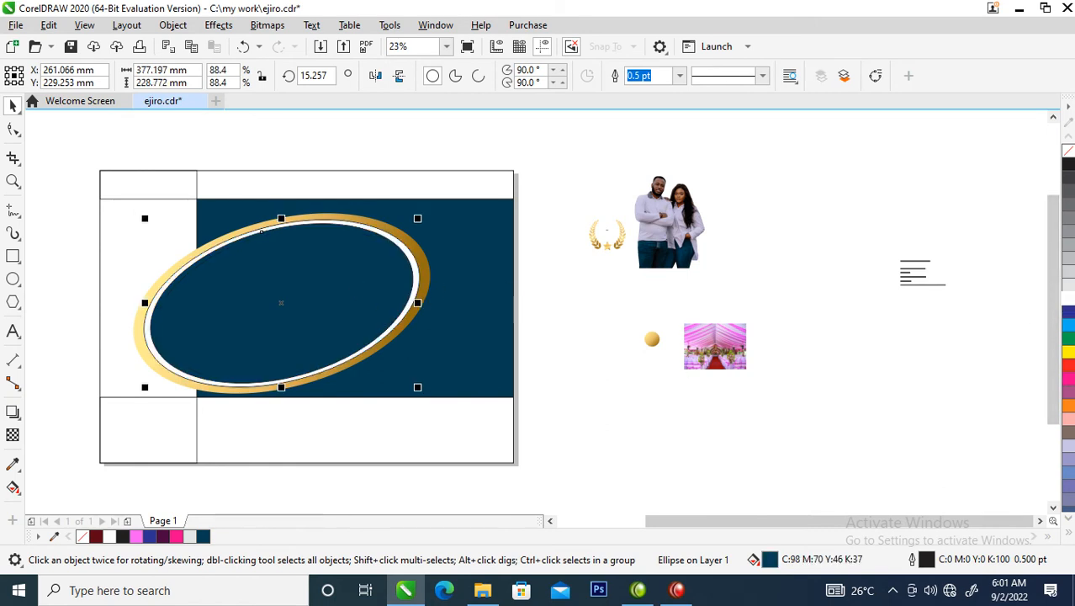
left_click(1068, 302, "ctrl")
left_click(1068, 303, "ctrl")
left_click(1067, 303, "ctrl")
left_click(1068, 303, "ctrl")
left_click(1068, 303, "ctrl")
left_click(1068, 303, "ctrl")
left_click(1068, 303, "ctrl")
left_click(1068, 303, "ctrl")
left_click(1068, 303, "ctrl")
left_click(1068, 303, "ctrl")
left_click(1068, 303, "ctrl")
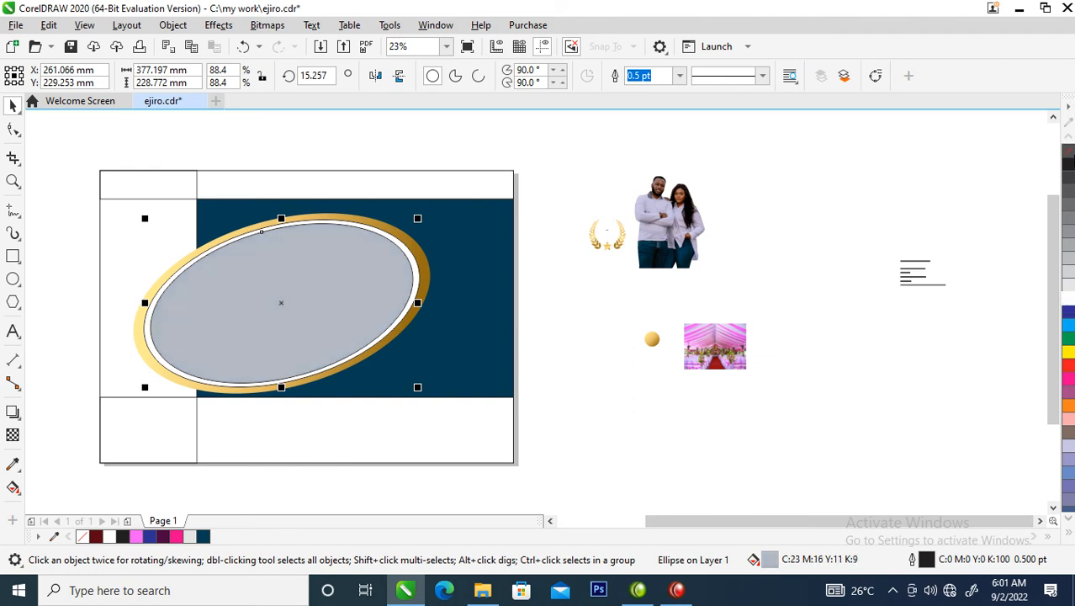
right_click(1068, 149)
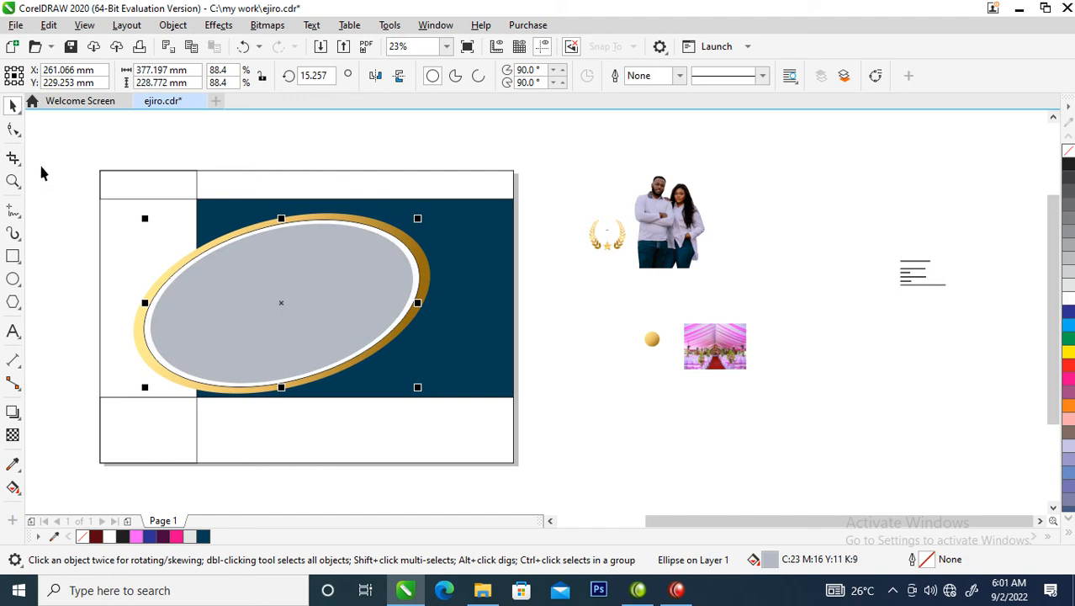
Try placing the couple photo directly inside the grey ellipse as a PowerClip, and undo it
left_click_drag(690, 215, 316, 295)
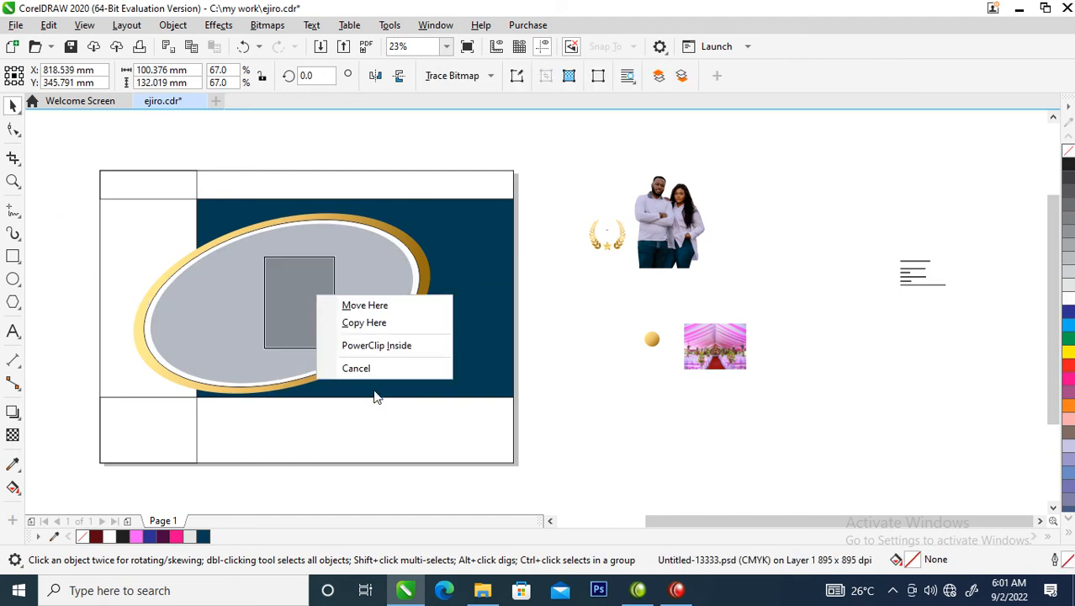
left_click(384, 346)
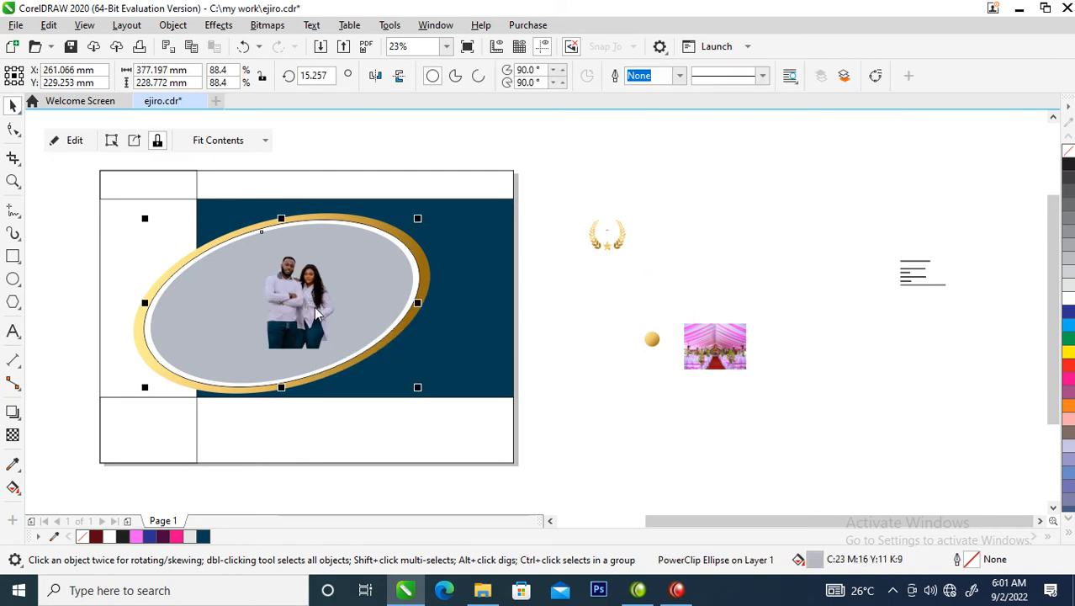
key("ctrl+z")
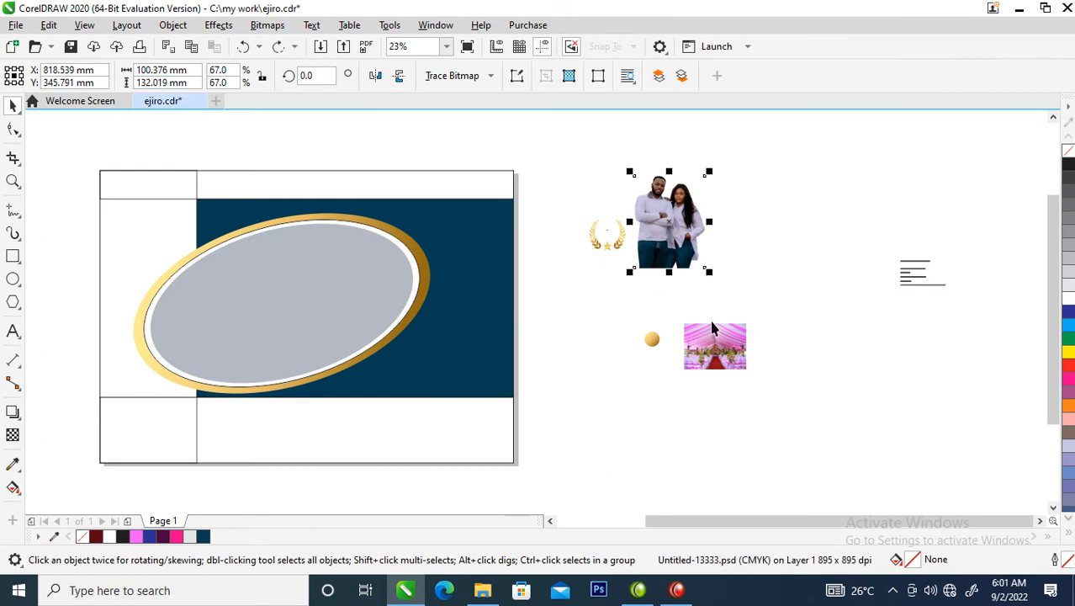
PowerClip the couple photo into the grey ellipse with the Place Inside Frame command
left_click(173, 31)
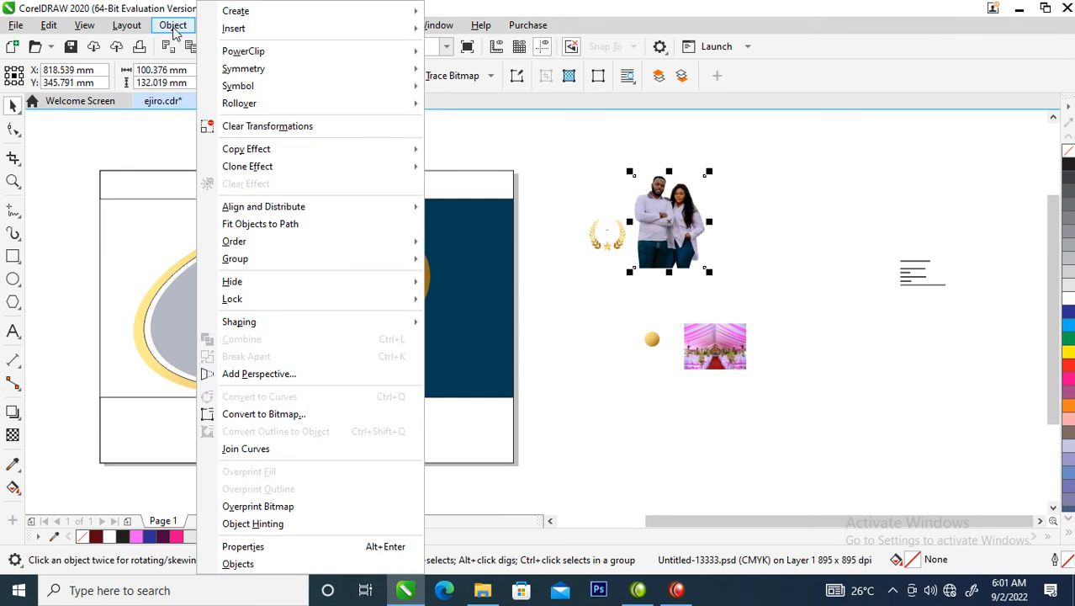
mouse_move(253, 54)
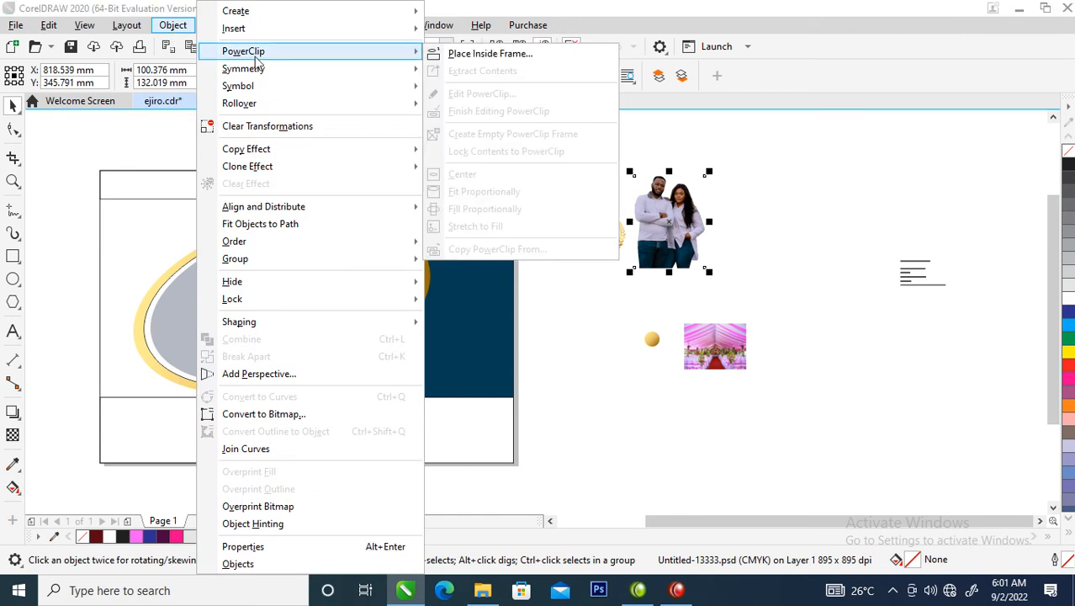
left_click(472, 55)
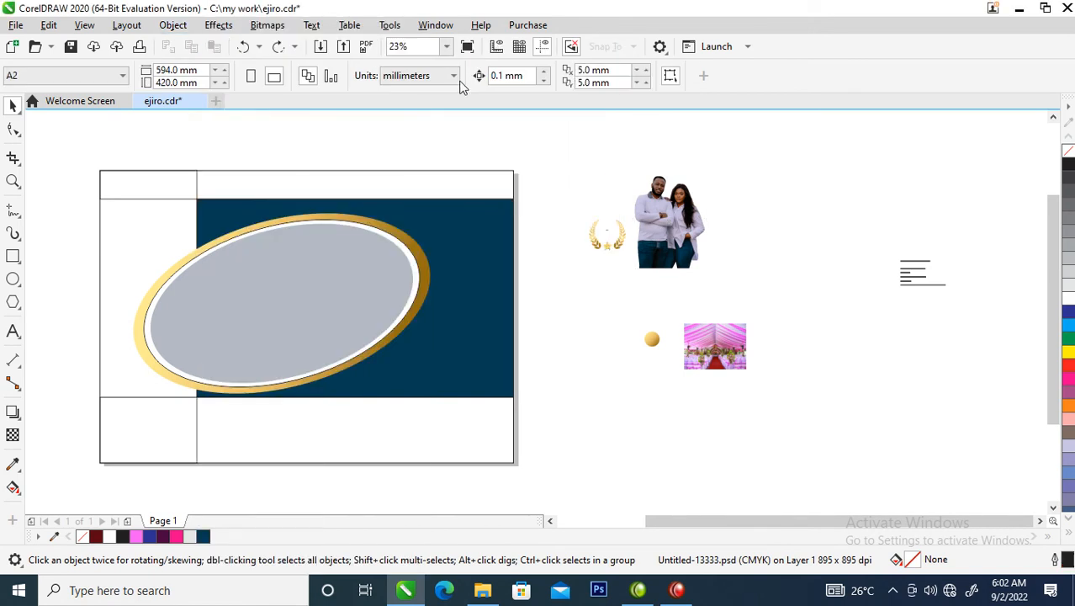
left_click(272, 295)
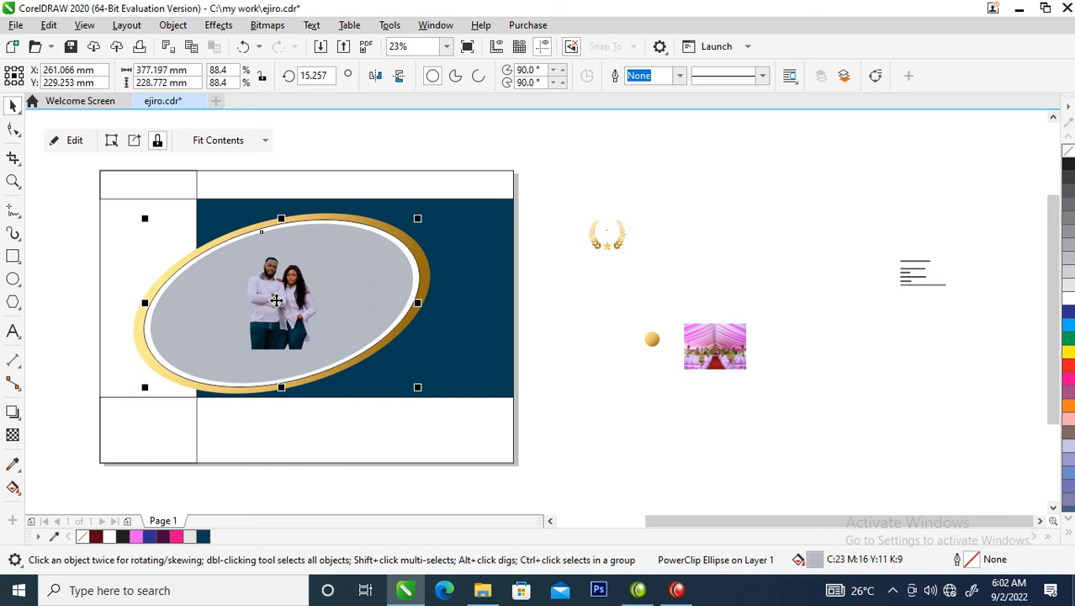
Enlarge the couple photo within the ellipse to about 218 × 287 mm and reposition it across the frame
left_click(276, 301, "ctrl")
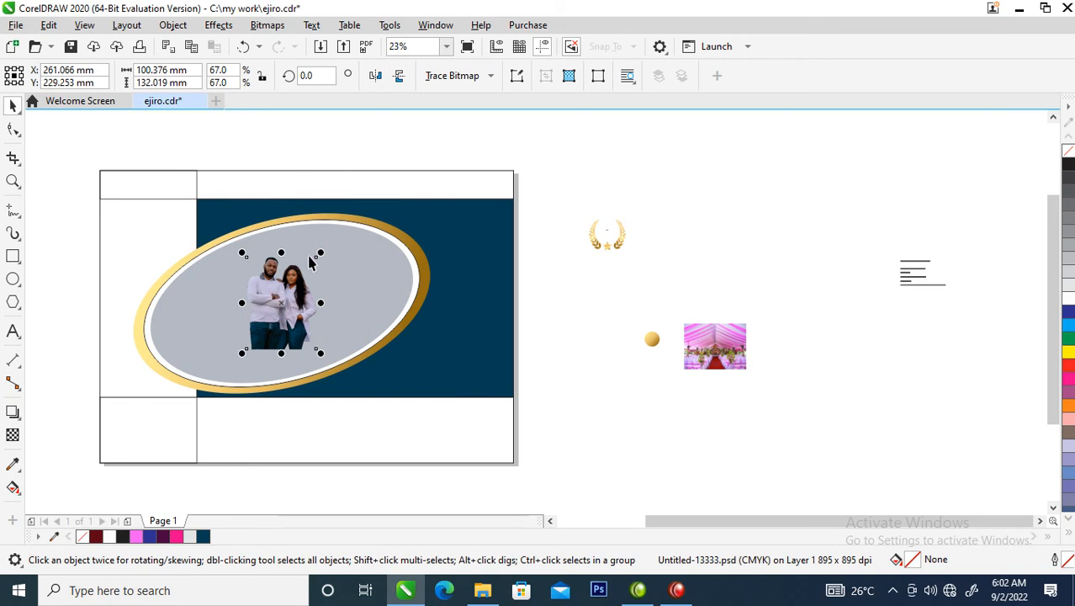
left_click_drag(324, 248, 410, 187)
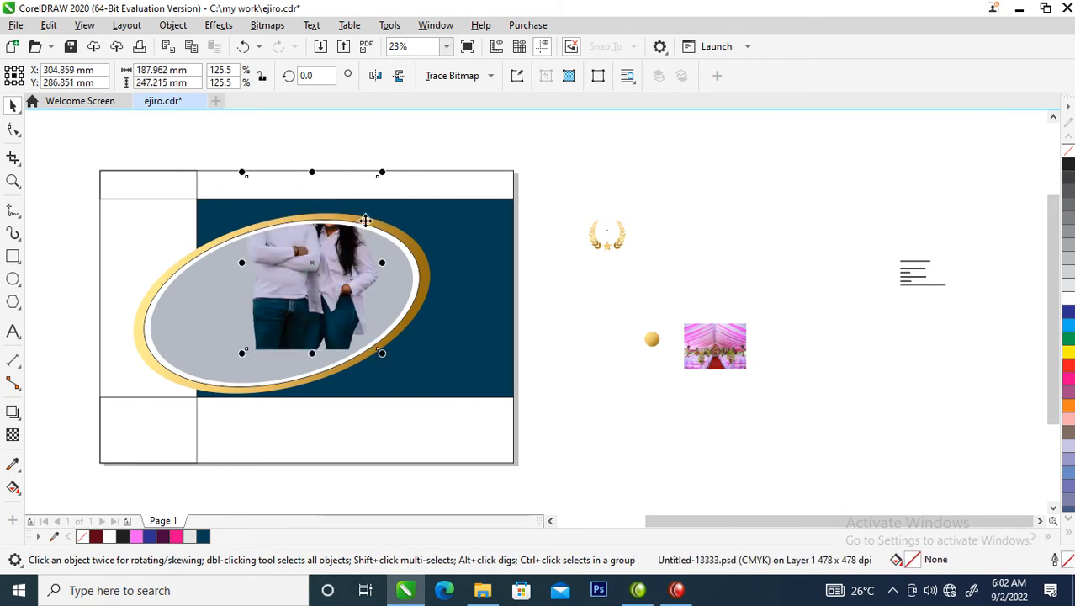
left_click_drag(326, 263, 312, 304)
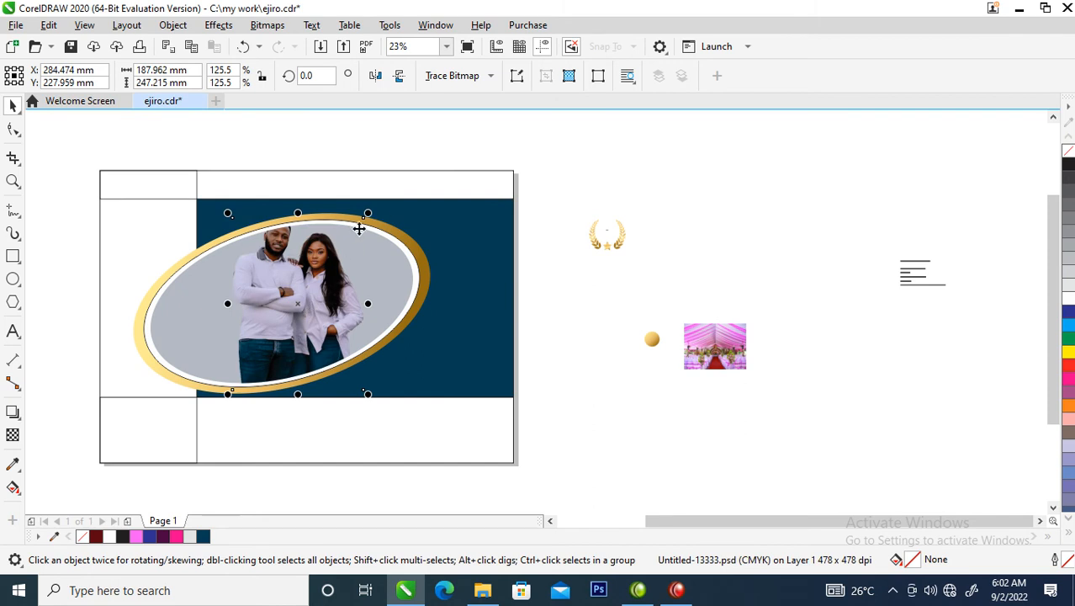
left_click_drag(372, 212, 387, 186)
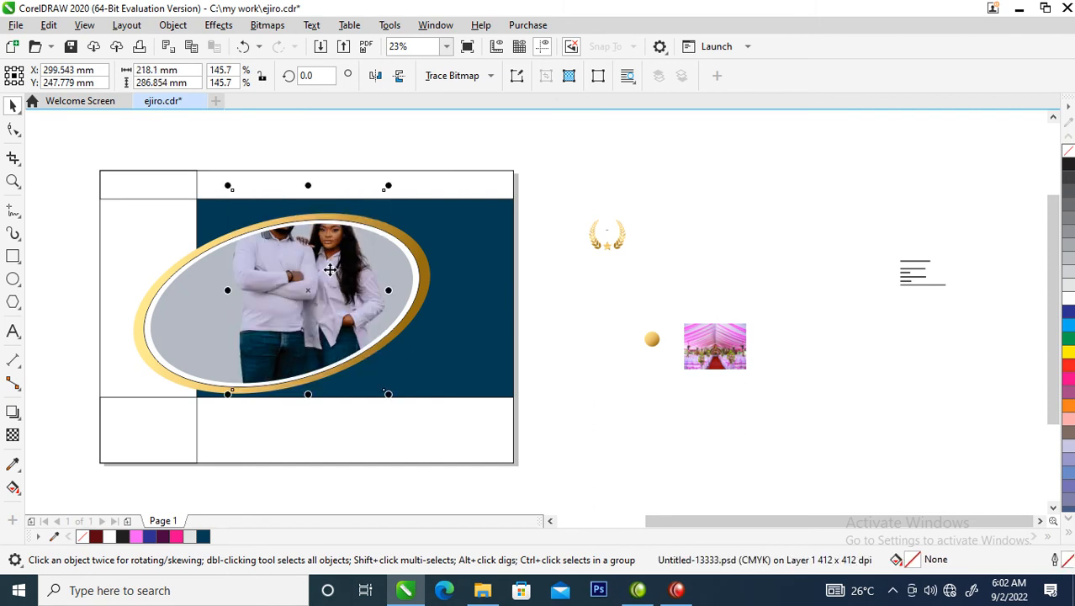
left_click(557, 195)
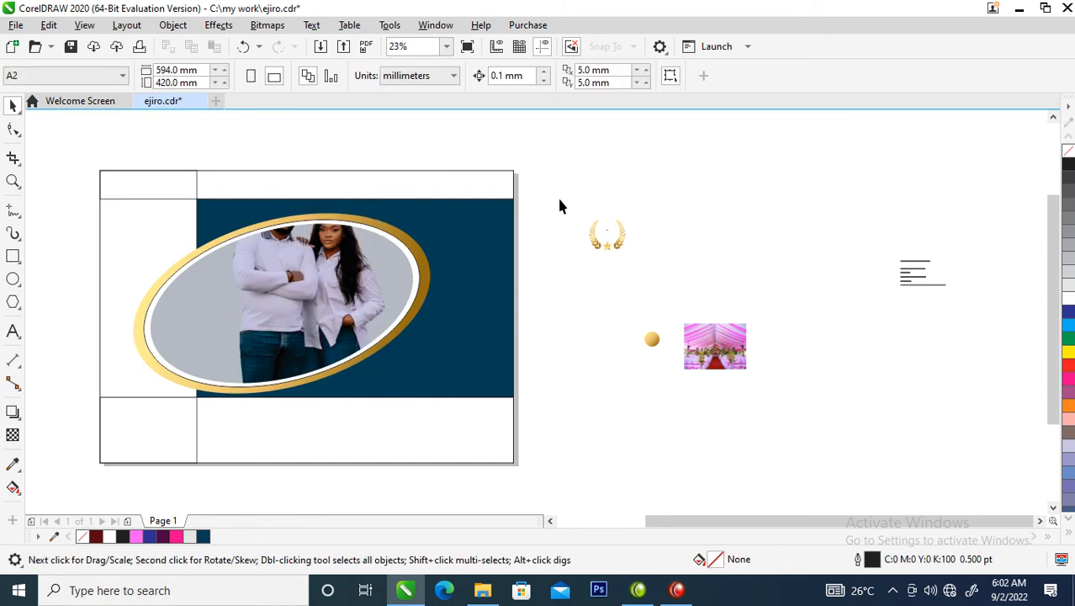
Duplicate the ellipse containing the couple photo and align the copy exactly over the original
left_click(282, 299)
left_click_drag(436, 300, 444, 300)
right_click(444, 301)
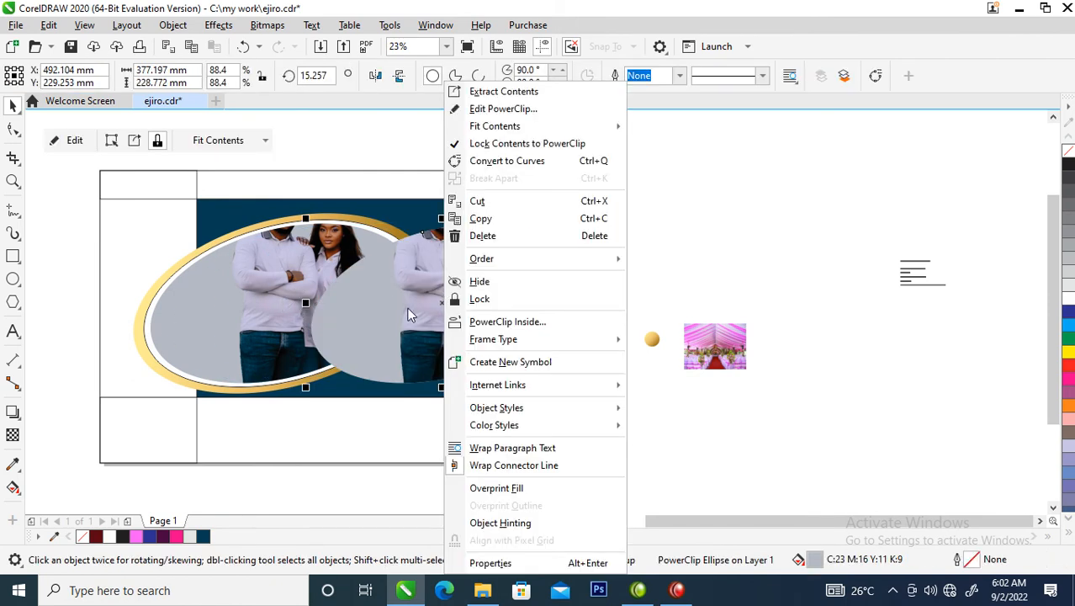
left_click(245, 271)
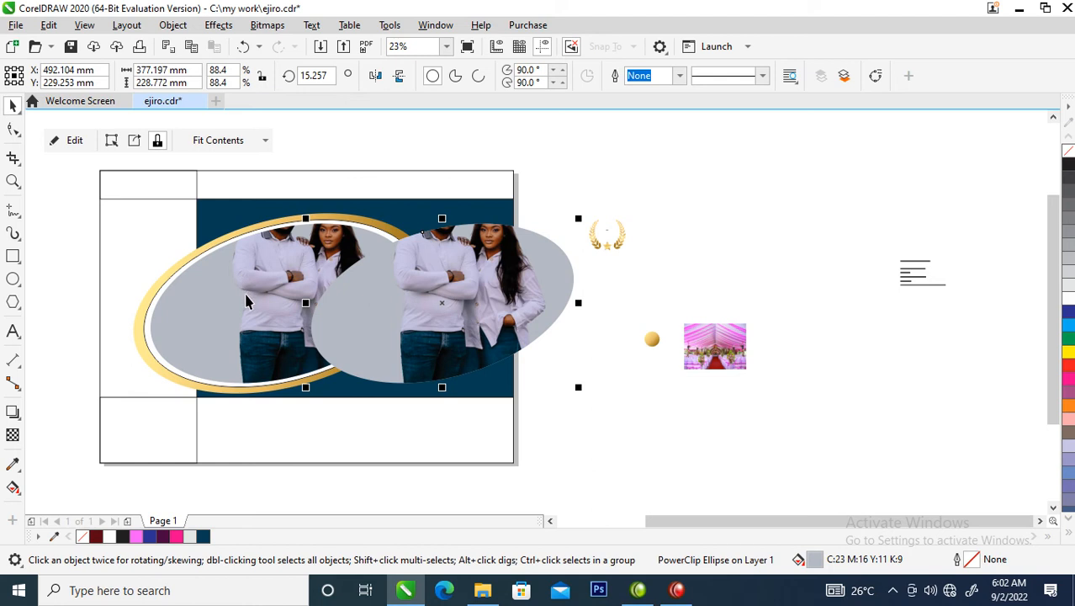
left_click(259, 268, "shift")
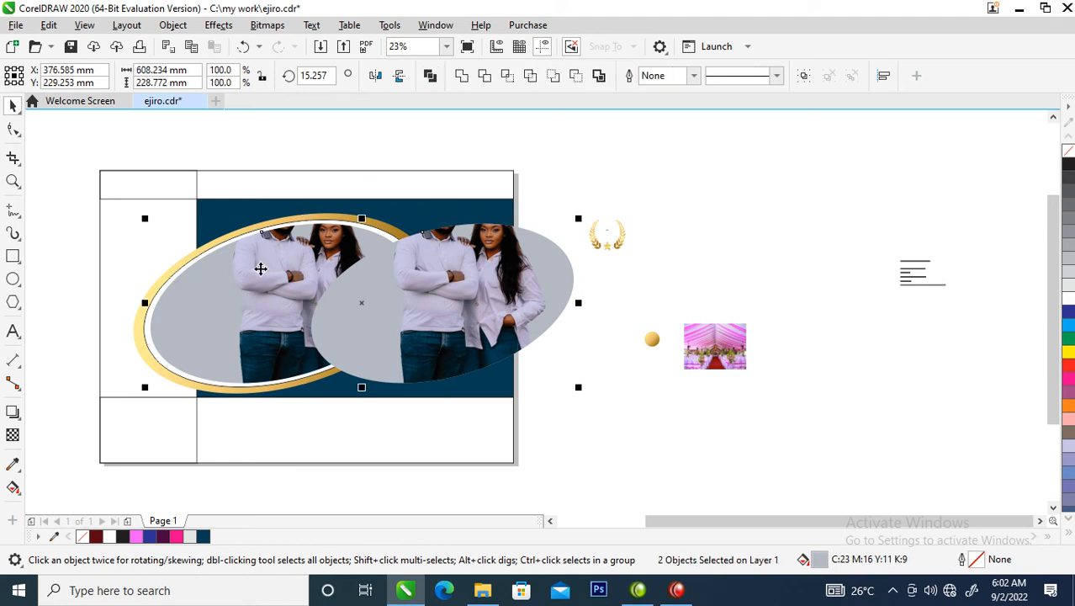
key("e")
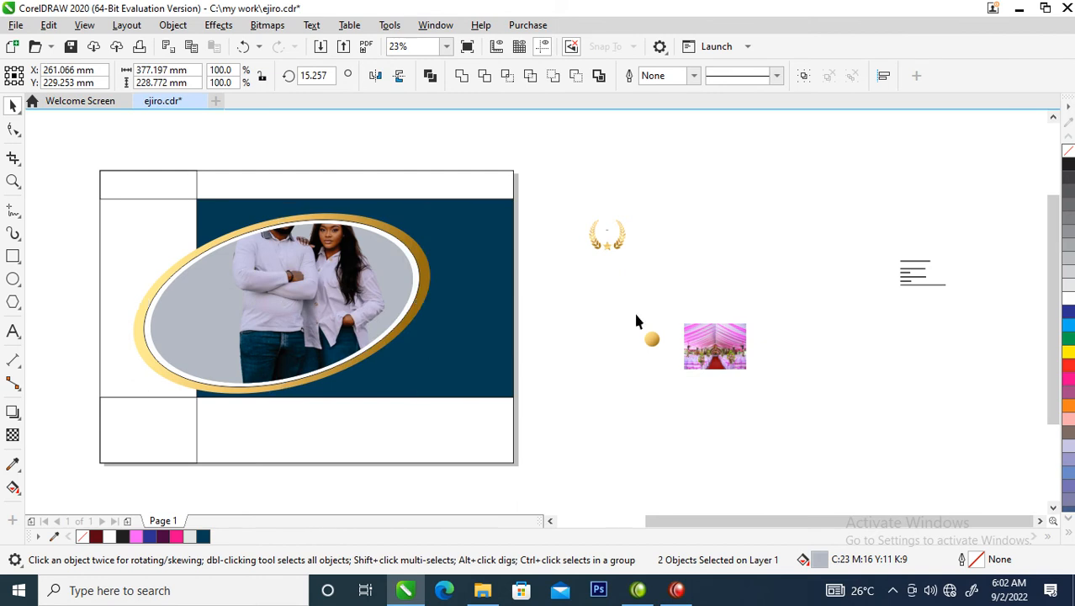
Extract the couple photo from the upper duplicate ellipse
left_click(635, 317)
right_click(273, 273)
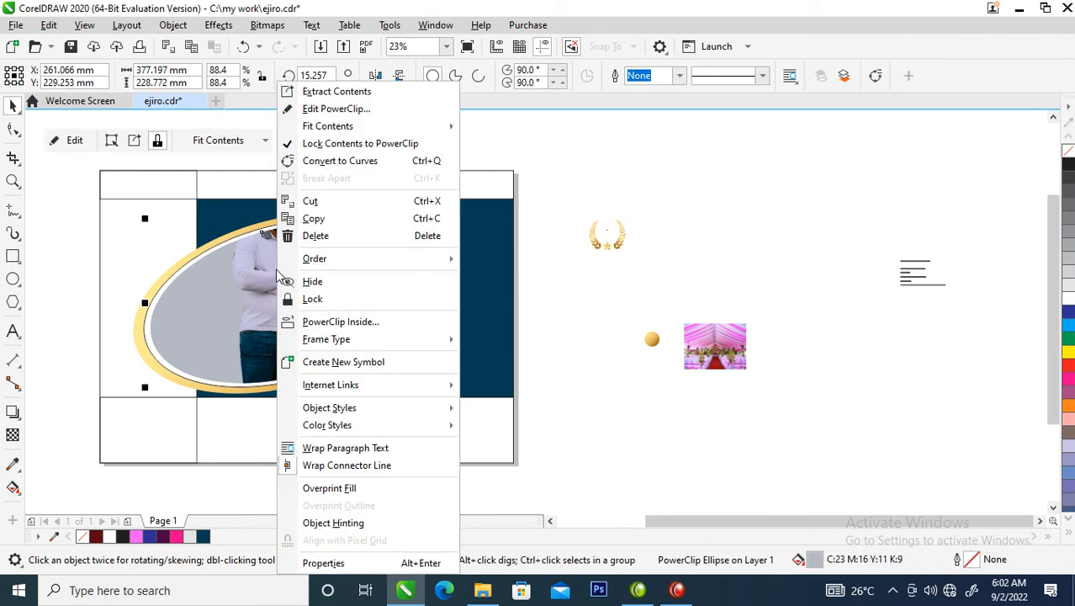
left_click(338, 92)
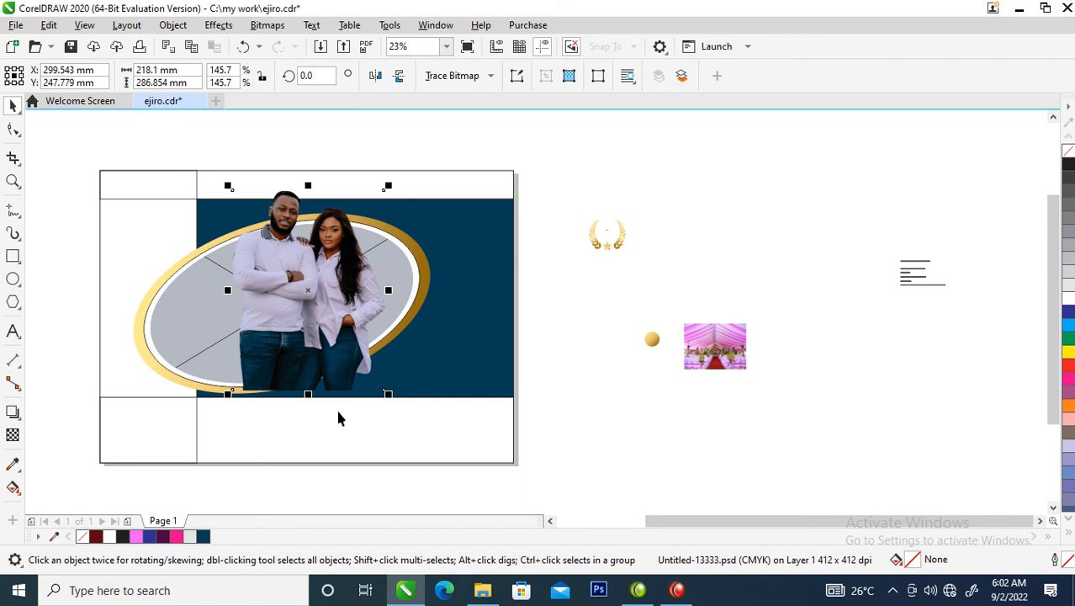
Crop the extracted couple photo to its upper half, about 143 mm high, and delete the empty duplicate ellipse covering the original
left_click(14, 128)
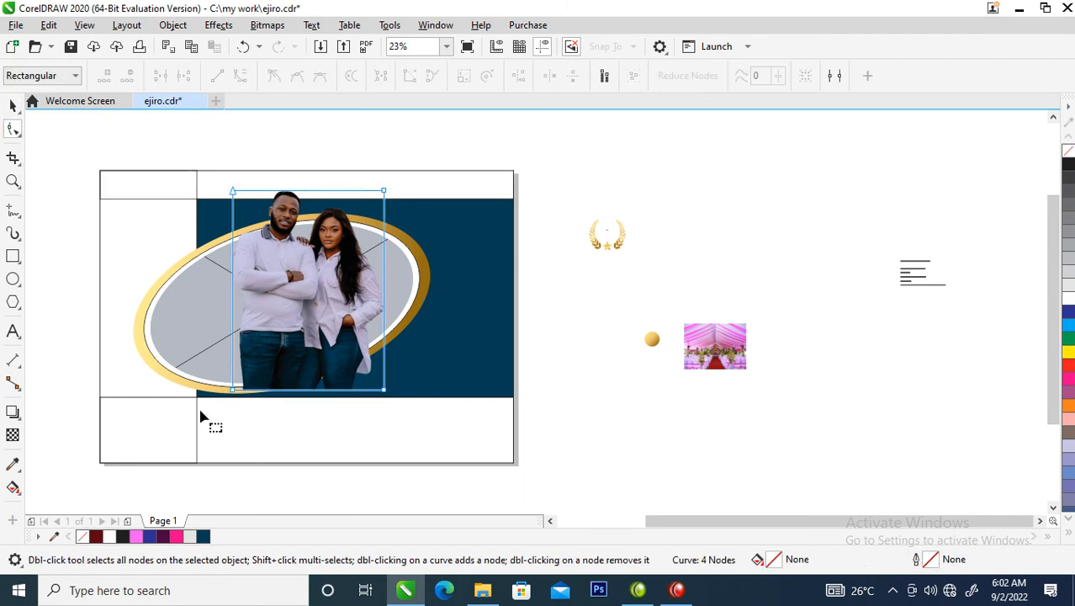
left_click_drag(186, 370, 429, 418)
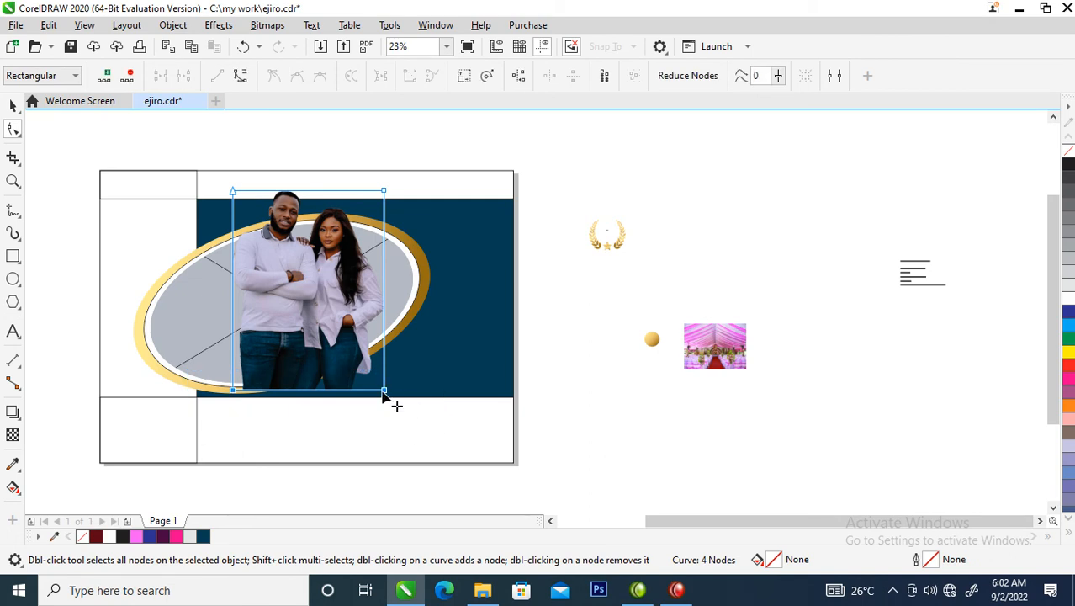
left_click_drag(384, 392, 389, 295)
key("space")
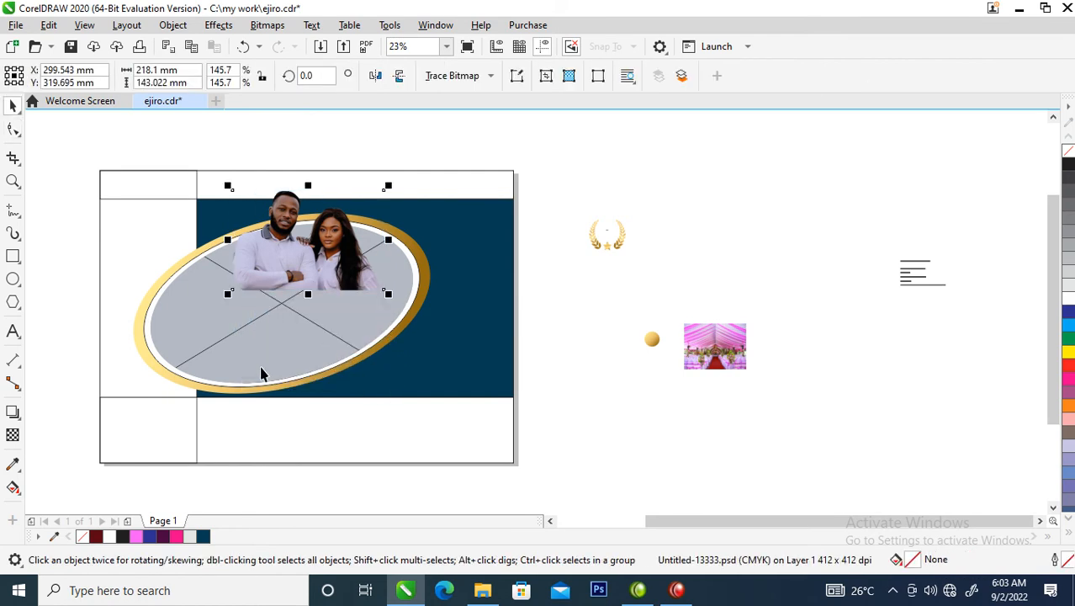
left_click(272, 352)
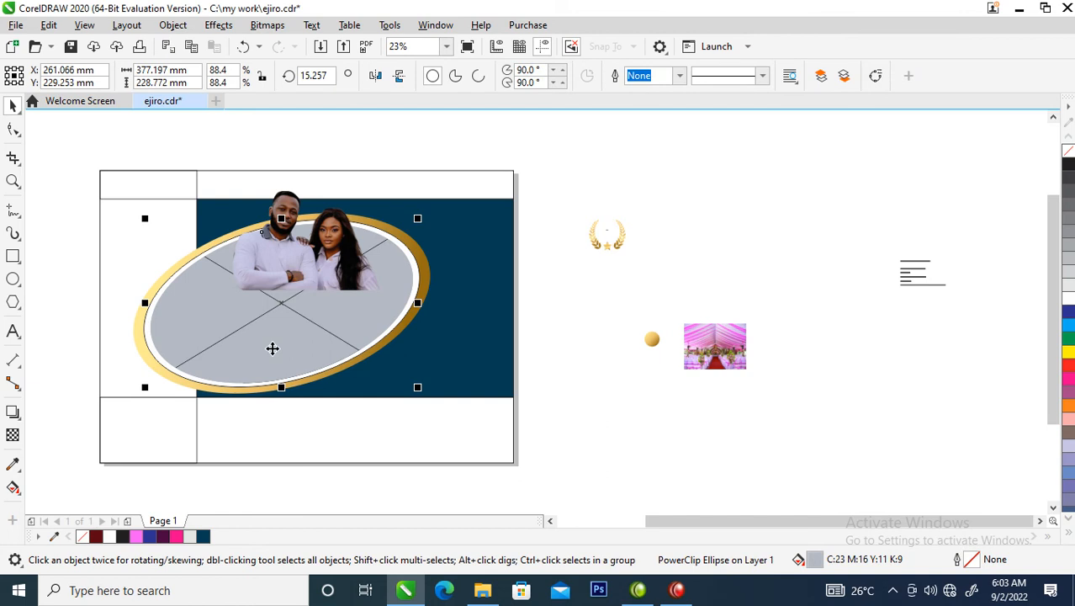
key("Delete")
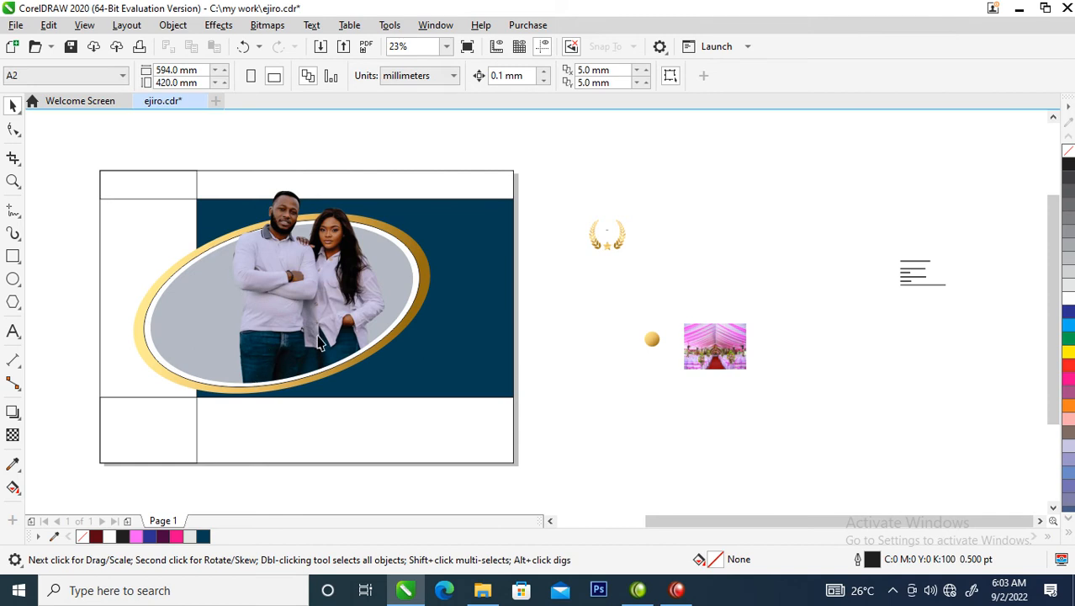
Group the gold-framed ellipse with both couple photos and move the group down across the dark blue panel's lower edge
left_click_drag(146, 192, 452, 414)
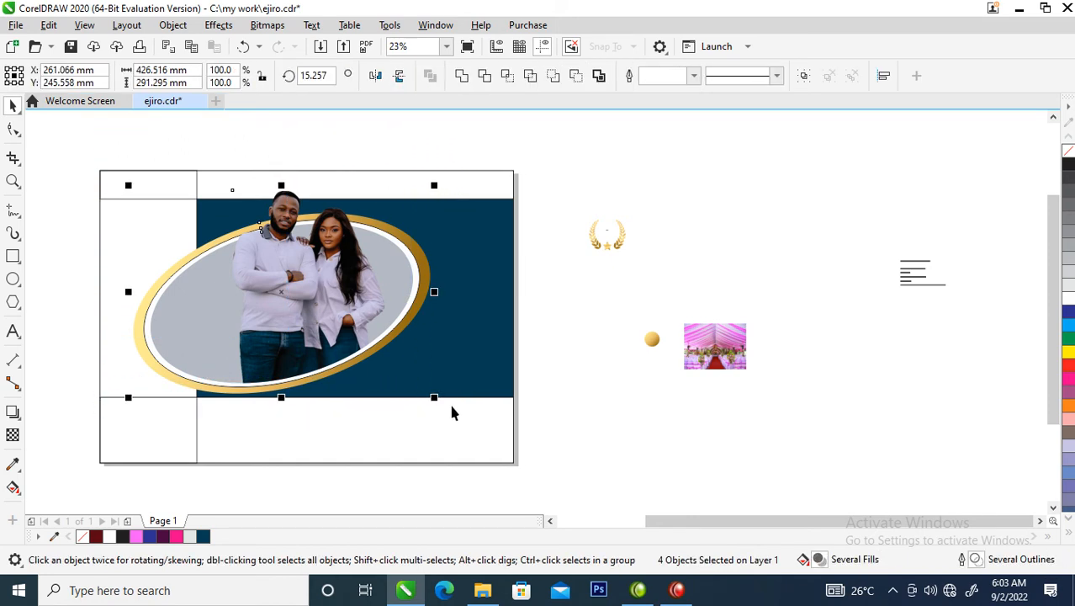
key("ctrl+g")
left_click_drag(364, 312, 389, 411)
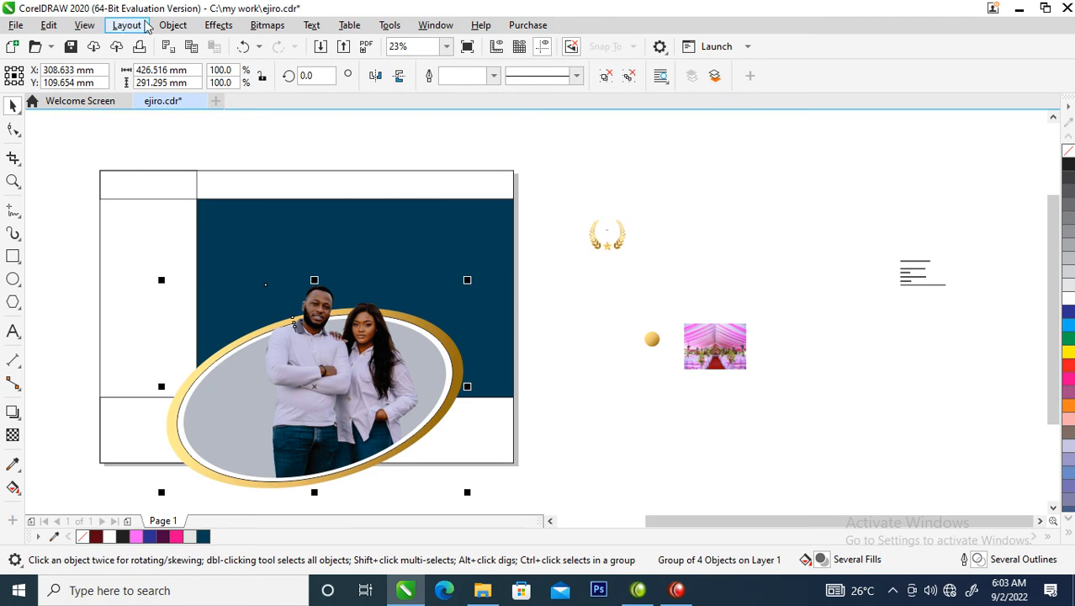
PowerClip the ellipse group inside the dark blue panel and reposition it within the panel so its left part is cut off
left_click(175, 25)
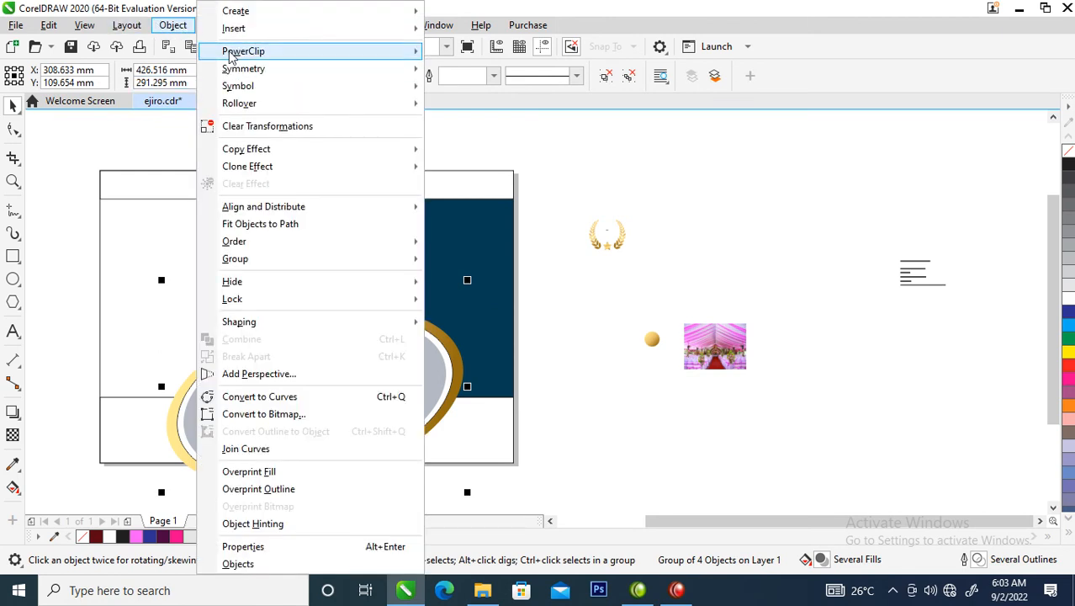
mouse_move(232, 54)
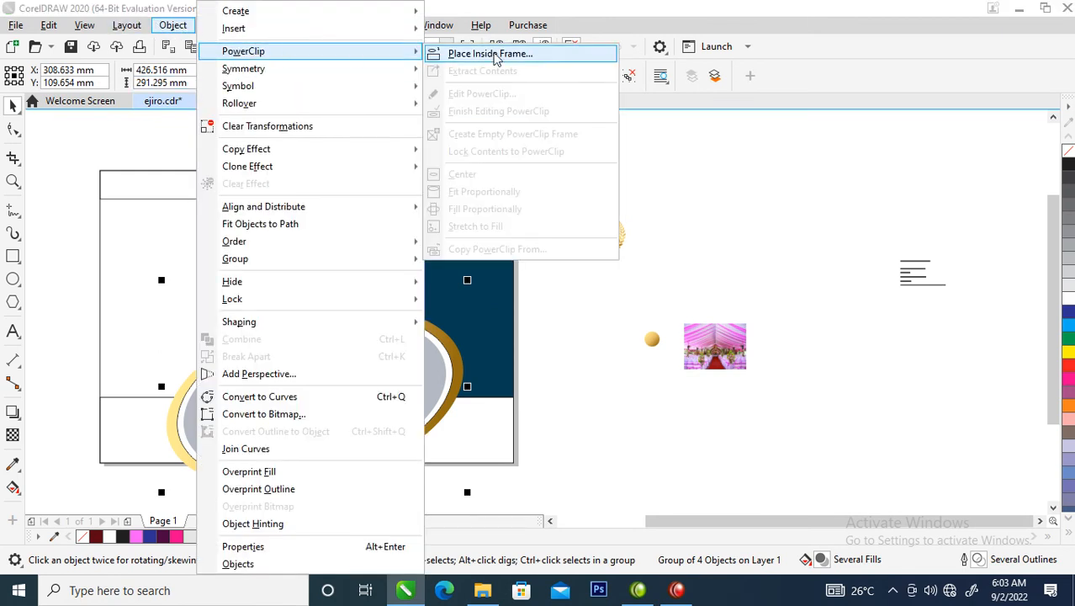
left_click(495, 56)
left_click(411, 243)
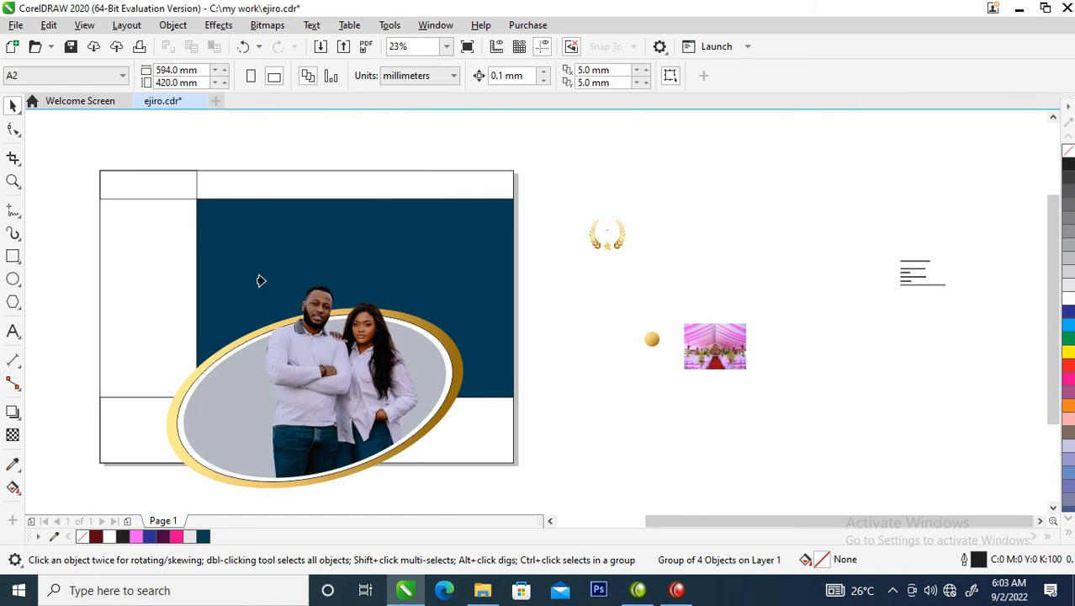
left_click(227, 256)
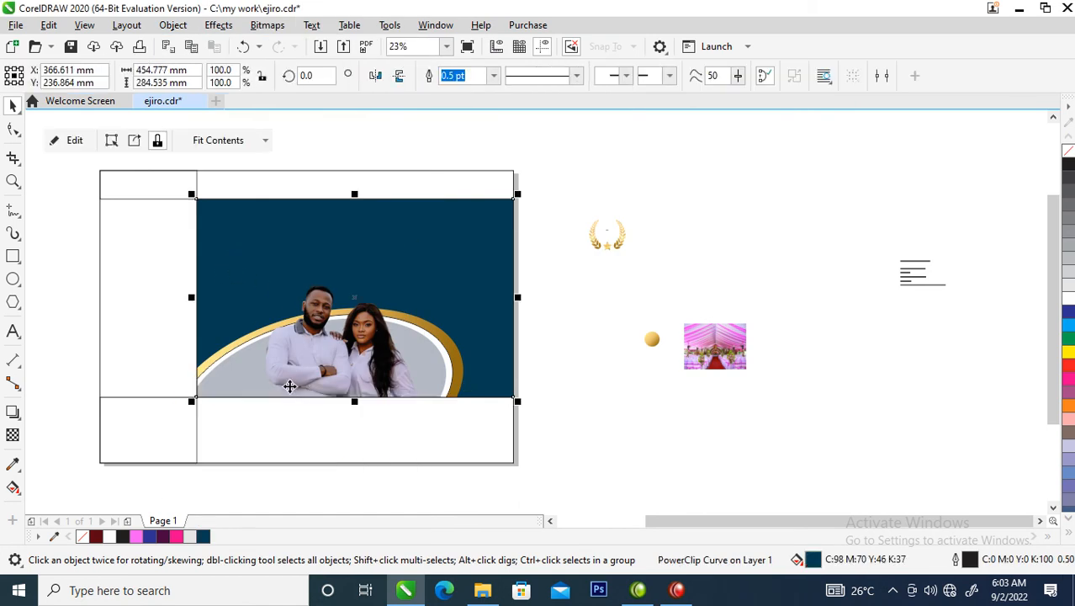
left_click(331, 368, "ctrl")
left_click_drag(332, 368, 337, 317)
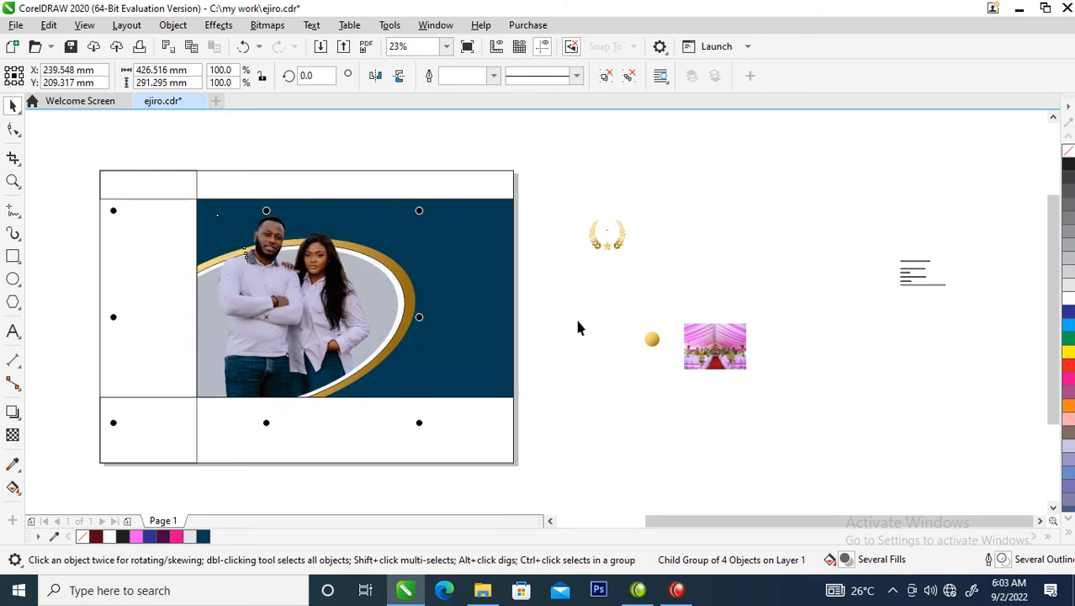
Enlarge the pink wedding hall picture to about 394 × 296 mm, keeping one copy beside the page and one over the layout
left_click(641, 329)
left_click(740, 368)
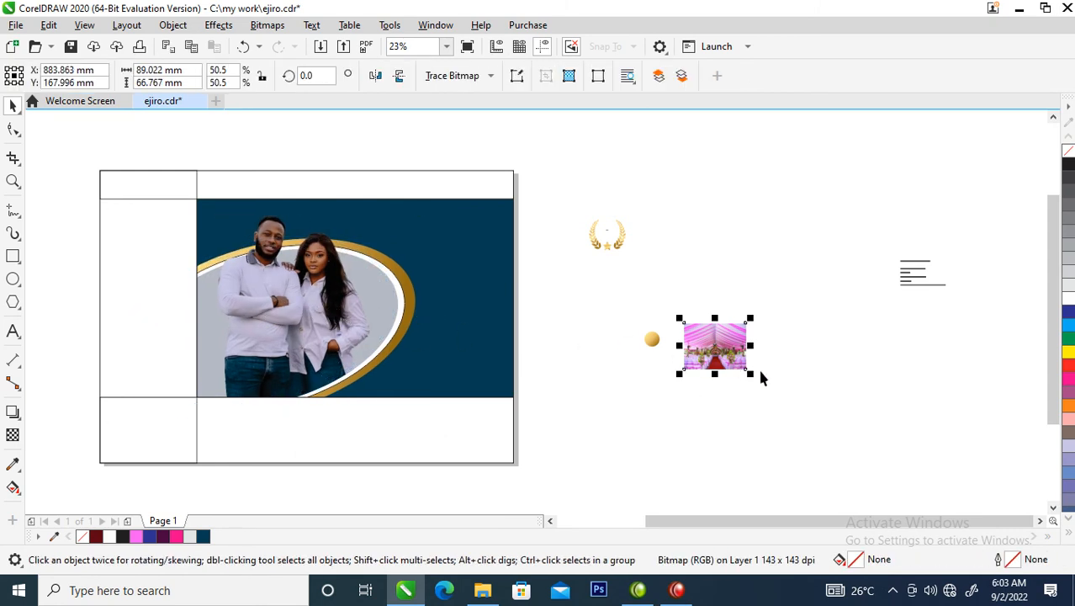
left_click_drag(724, 361, 583, 368)
left_click_drag(498, 275, 879, 296)
left_click(520, 254)
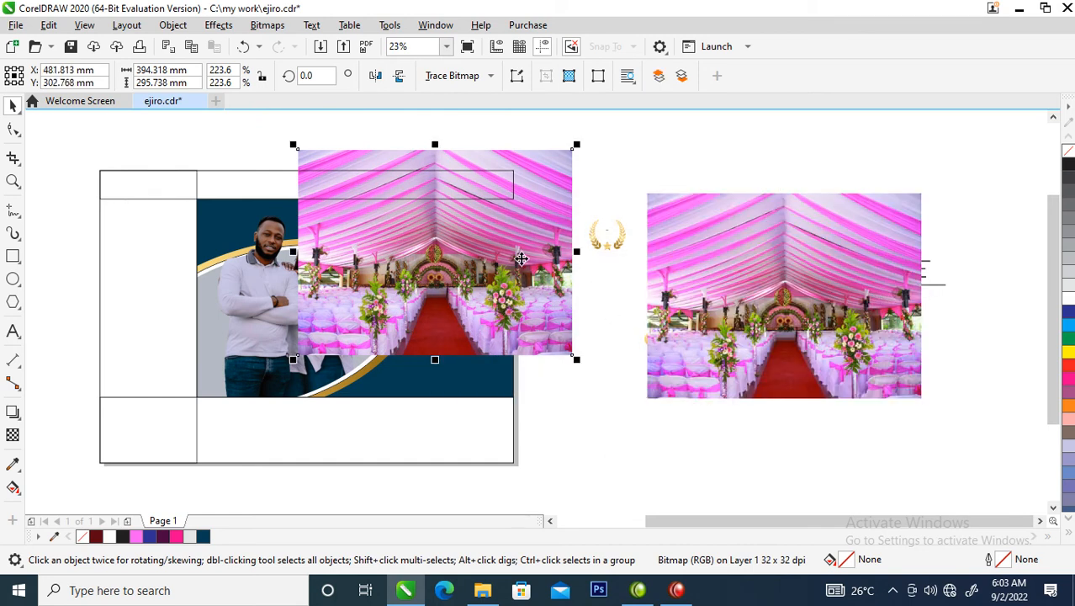
Convert the hall picture over the layout to a 300 dpi Grayscale (8-bit) bitmap
key("alt+b")
key("Return")
left_click(651, 182)
left_click(266, 24)
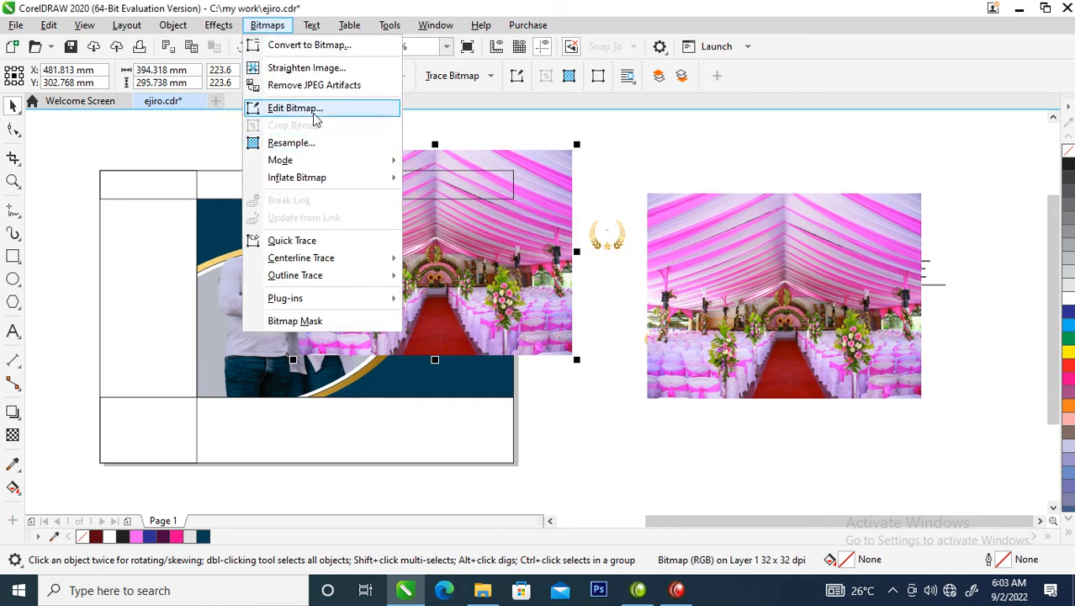
left_click(312, 43)
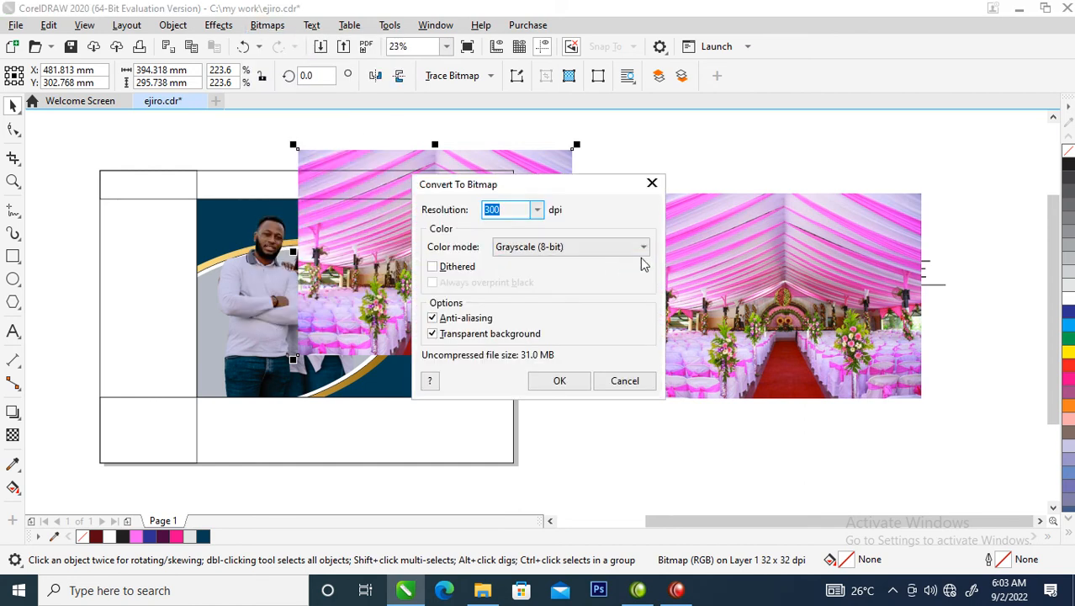
left_click(645, 249)
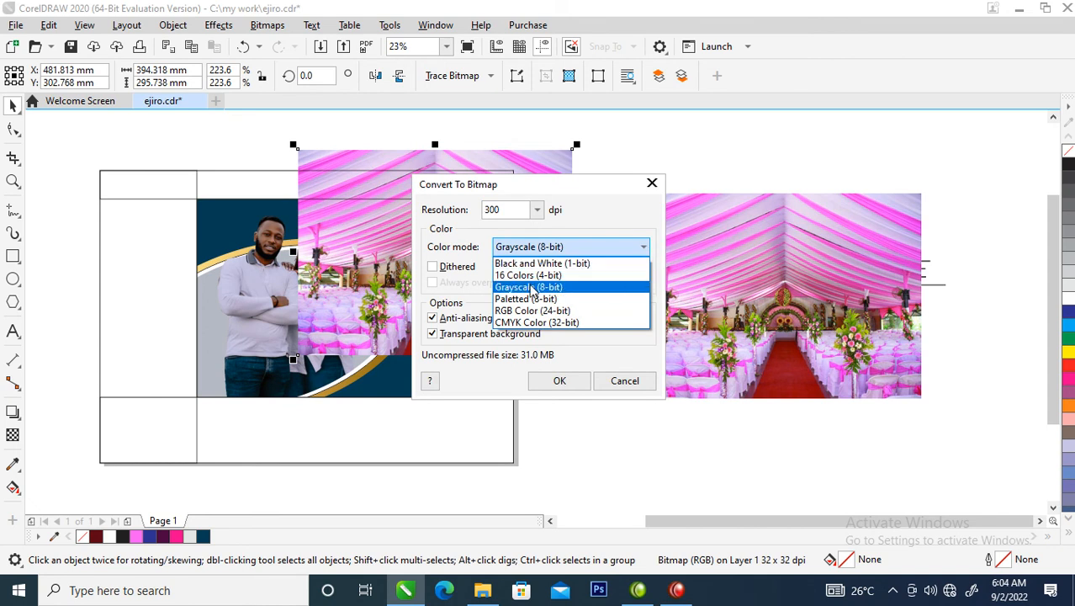
left_click(532, 287)
left_click(560, 383)
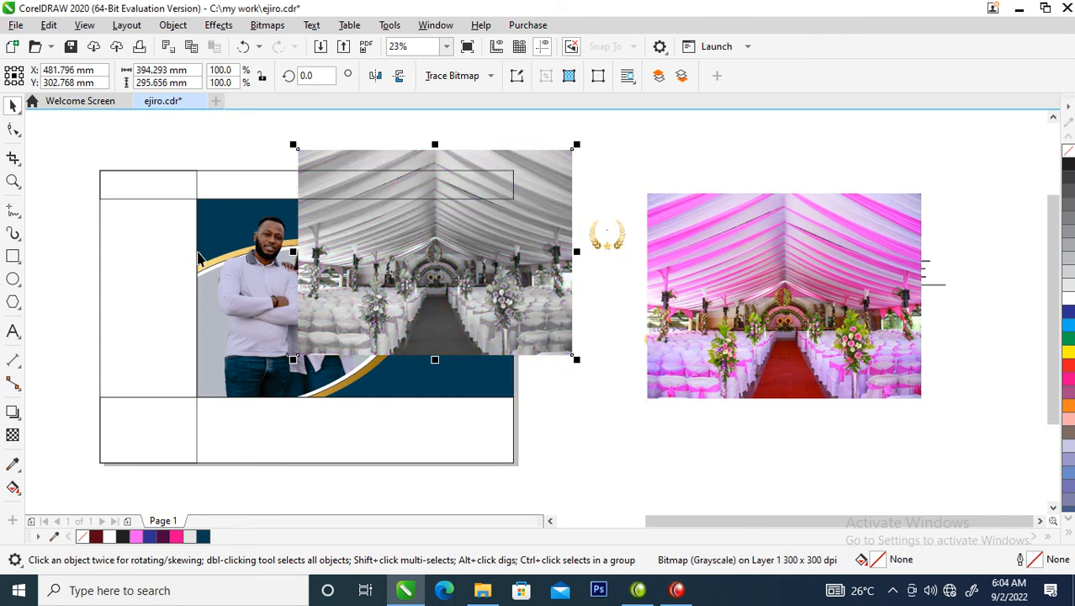
Apply a uniform transparency of 50 to the grayscale hall picture with the Subtract merge mode
left_click(13, 436)
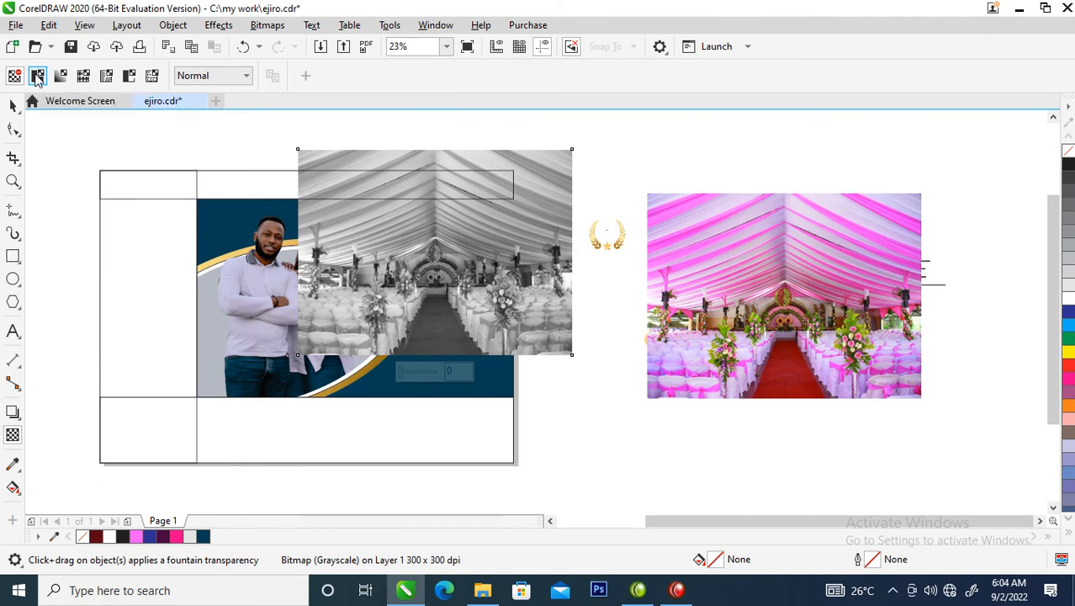
left_click(37, 76)
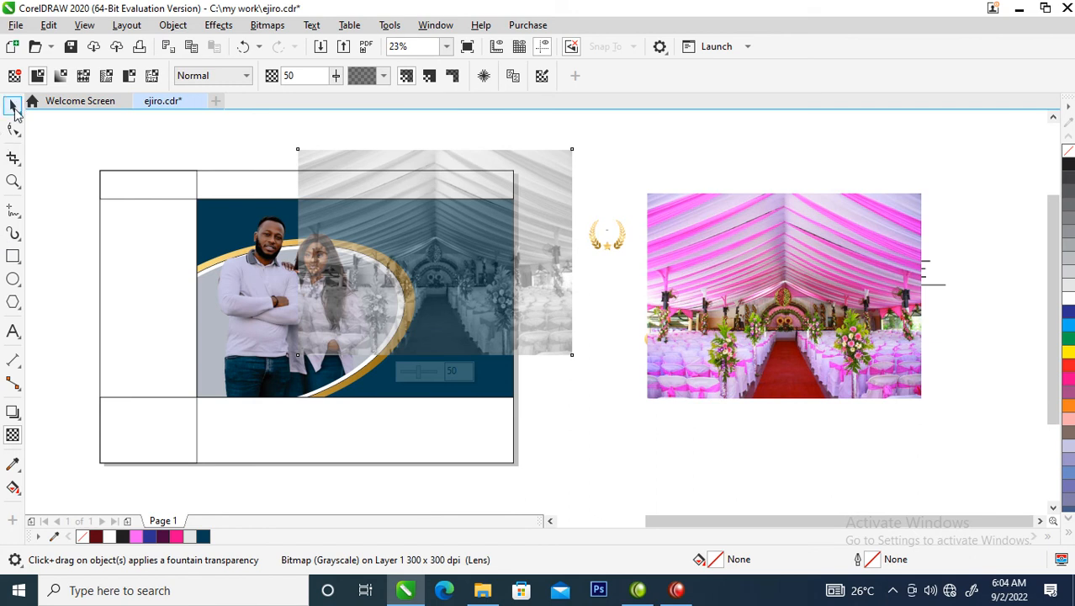
left_click(242, 76)
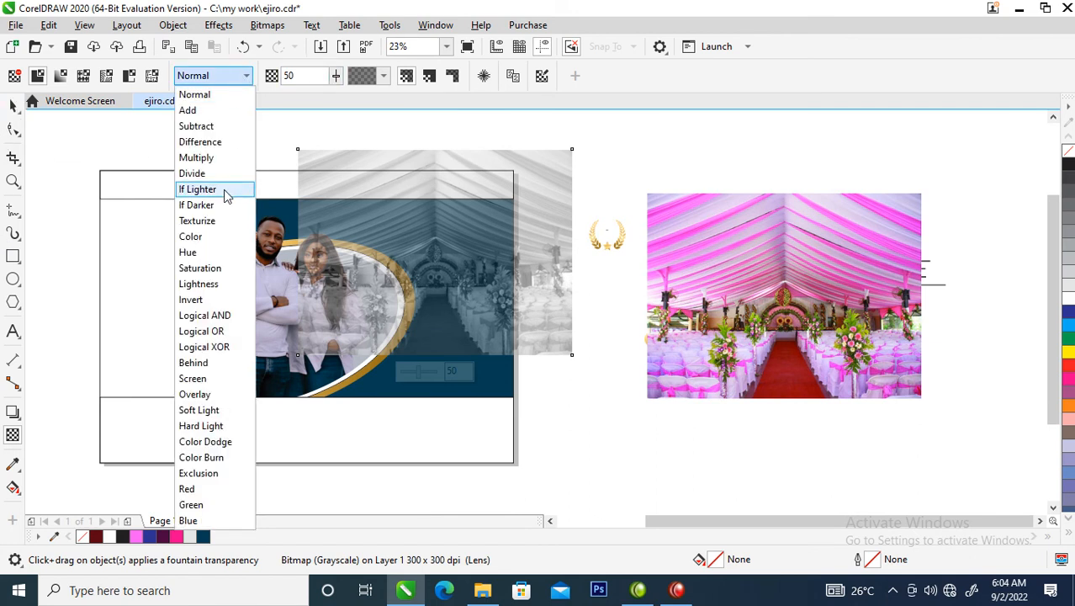
left_click(207, 125)
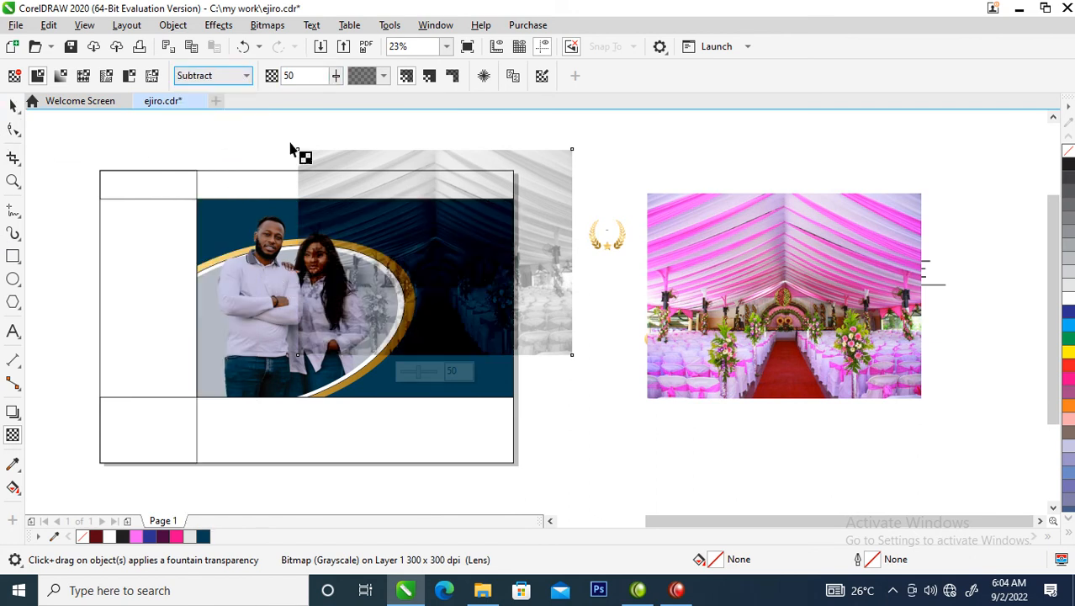
Try the Multiply merge mode on the grayscale hall picture, and return it to Subtract
left_click(246, 76)
left_click(205, 156)
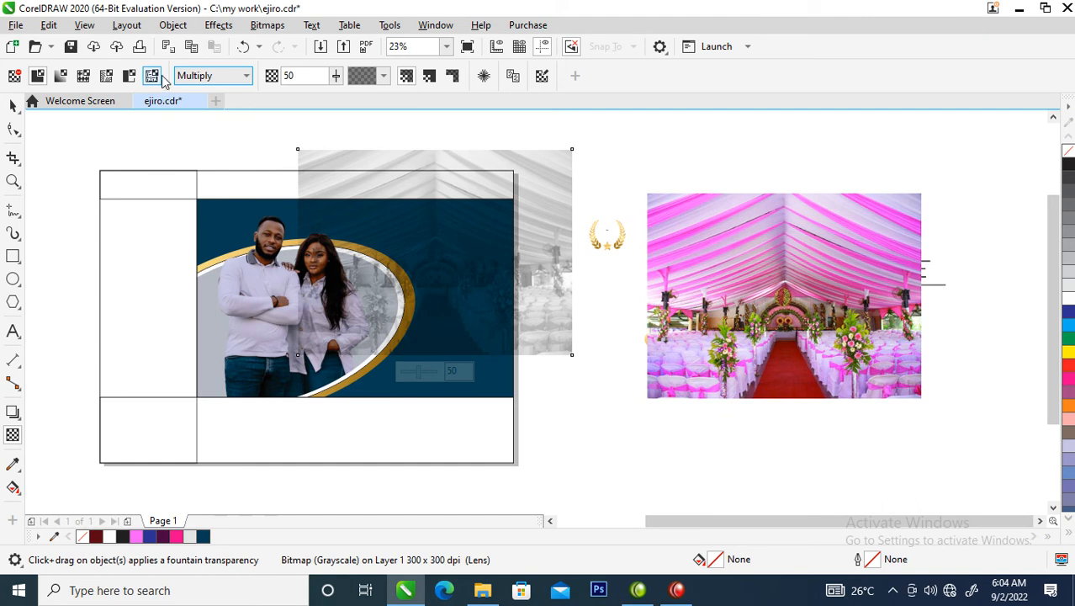
left_click(246, 77)
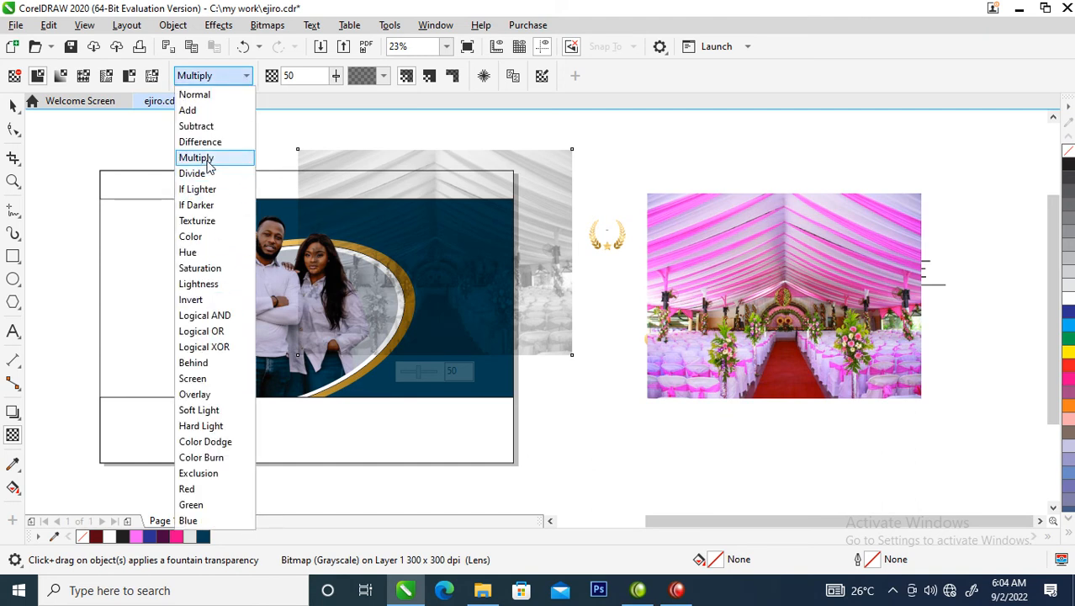
left_click(205, 128)
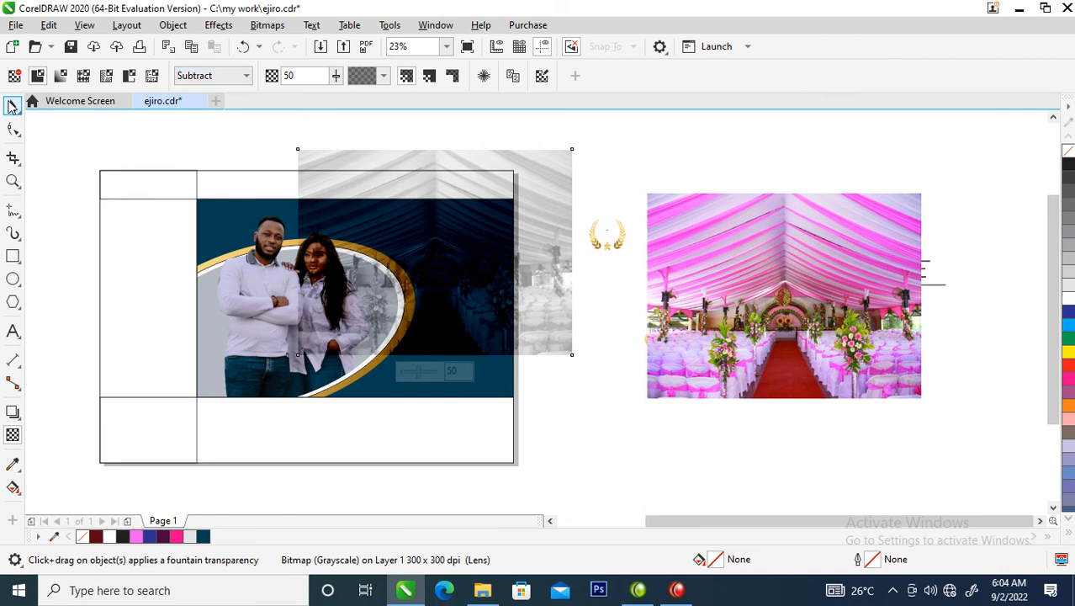
Move the transparent hall picture over the dark blue panel and PowerClip it inside that panel
left_click(13, 105)
left_click_drag(543, 298, 468, 227)
left_click(528, 278)
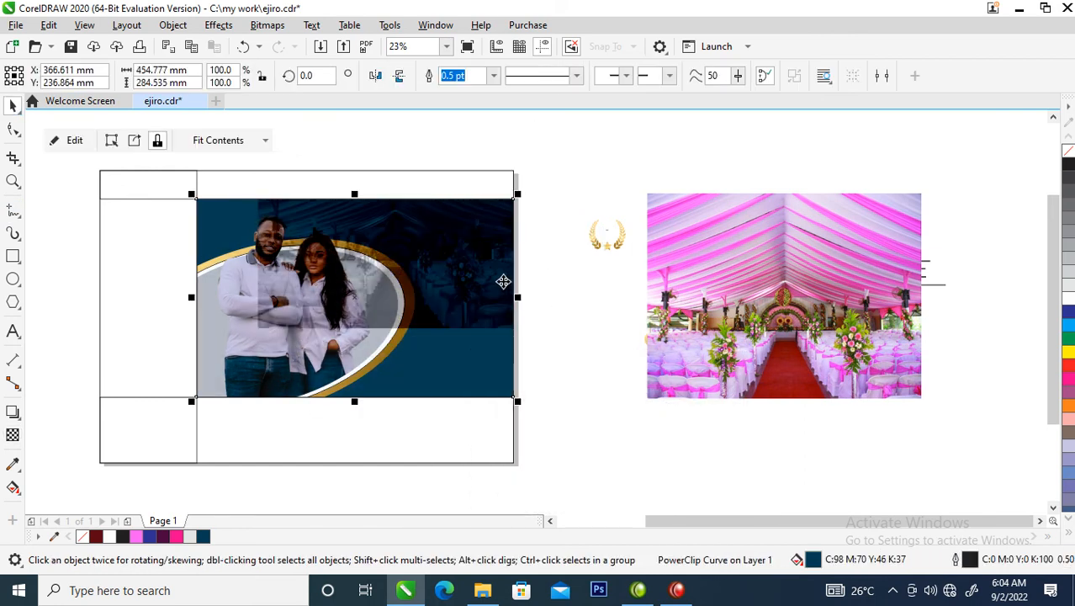
Enlarge the clipped hall picture to about 497 × 373 mm to cover the dark blue panel, and send it behind the couple group
left_click(476, 236, "ctrl")
mouse_move(482, 238)
left_mouse_down()
mouse_move(444, 305)
mouse_move(417, 320)
left_mouse_up()
left_click_drag(547, 478, 539, 469)
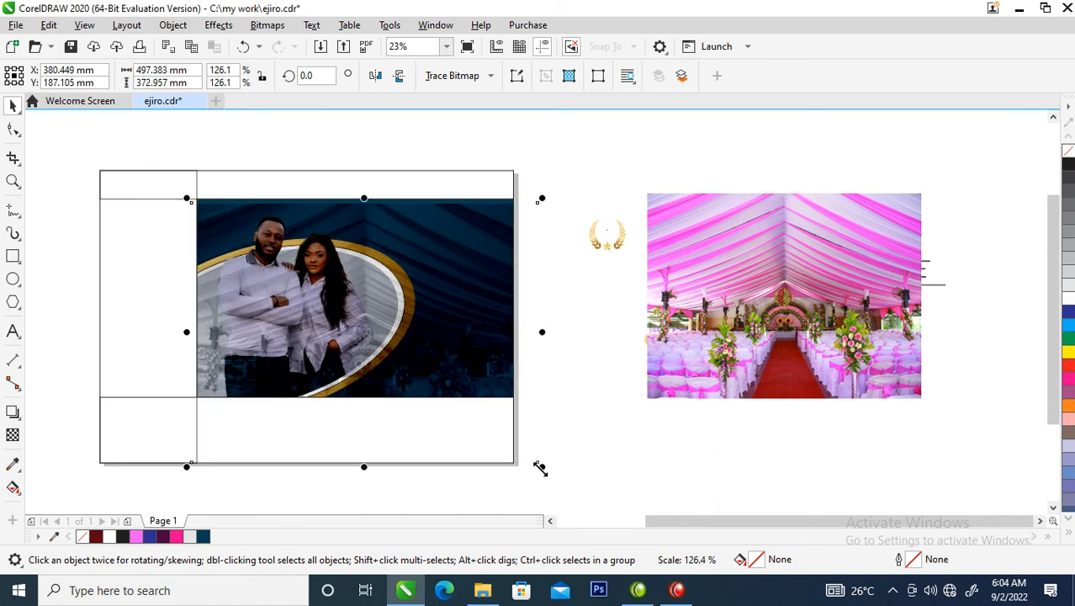
left_click_drag(486, 262, 480, 252)
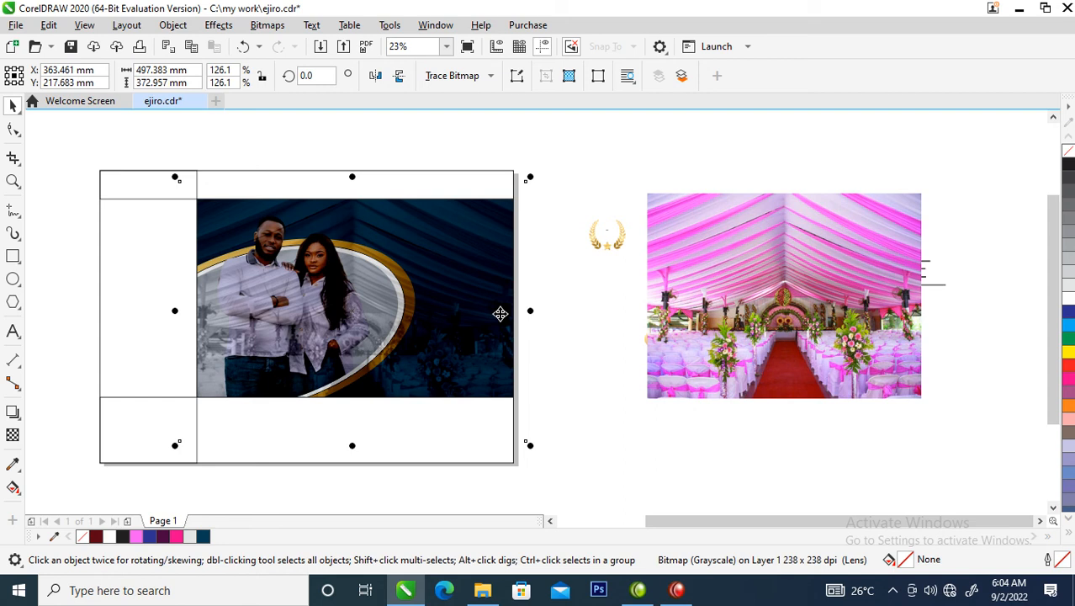
key("shift+Page_Down")
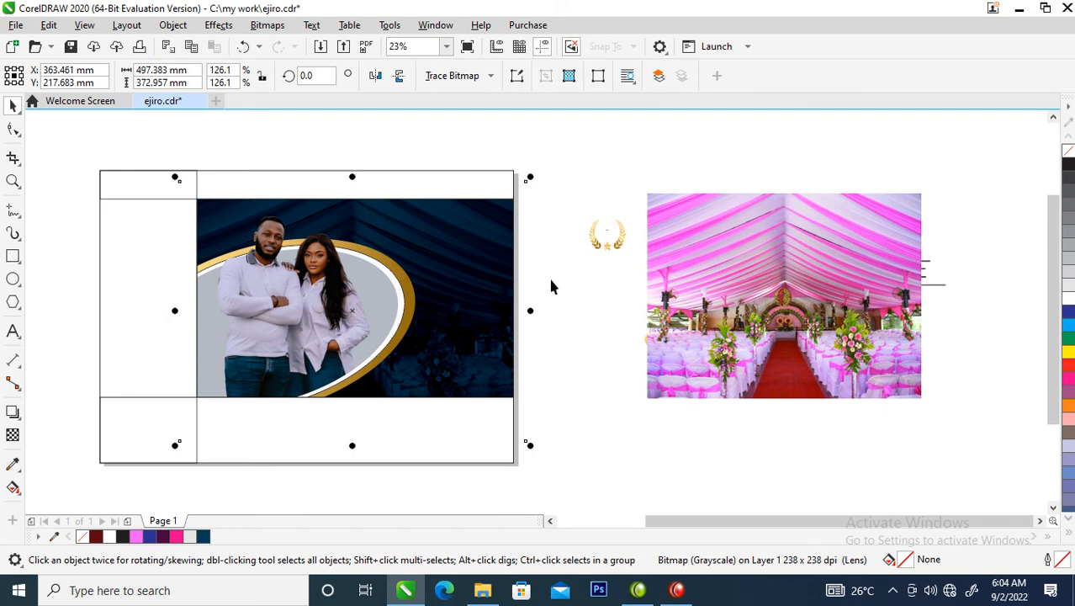
left_click(576, 338)
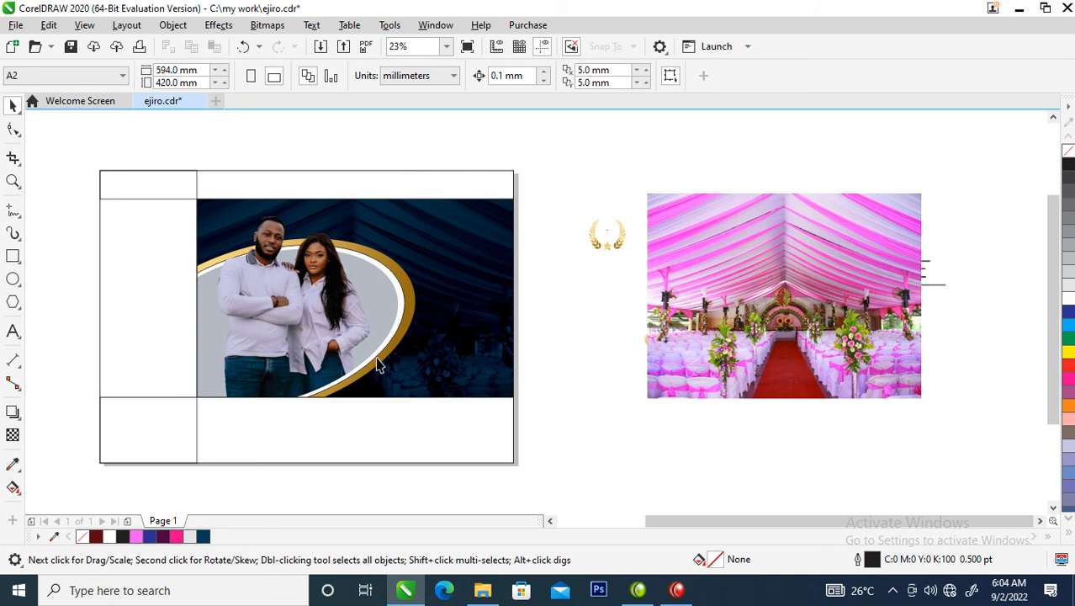
Copy the dark blue panel's properties to the full-width bottom strip, and copy all properties of that strip to the top strip
left_click(268, 453)
left_click(436, 407)
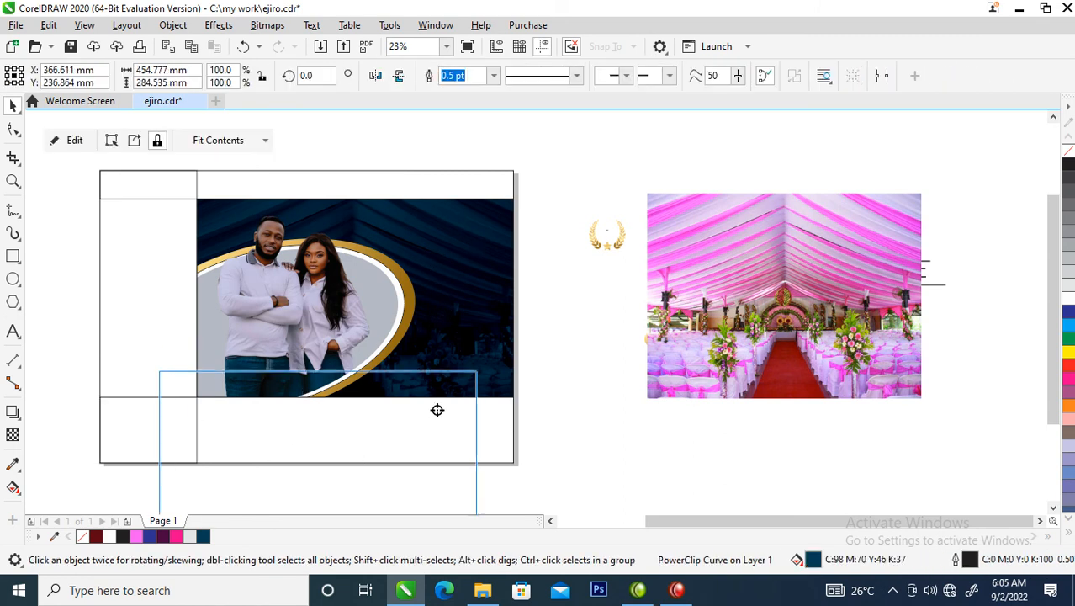
left_click(502, 502)
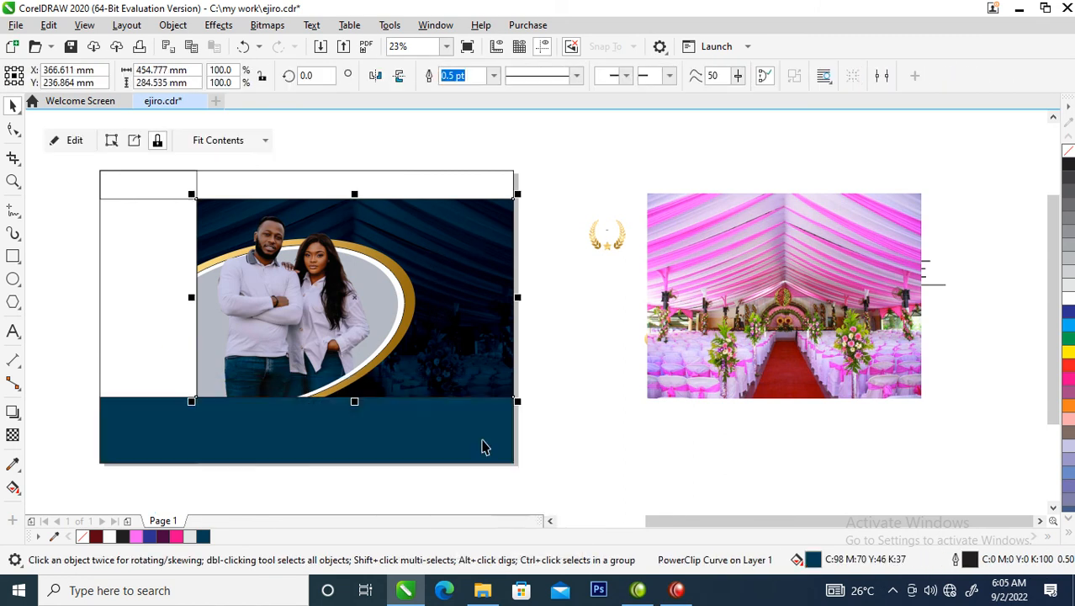
left_click_drag(396, 449, 409, 179)
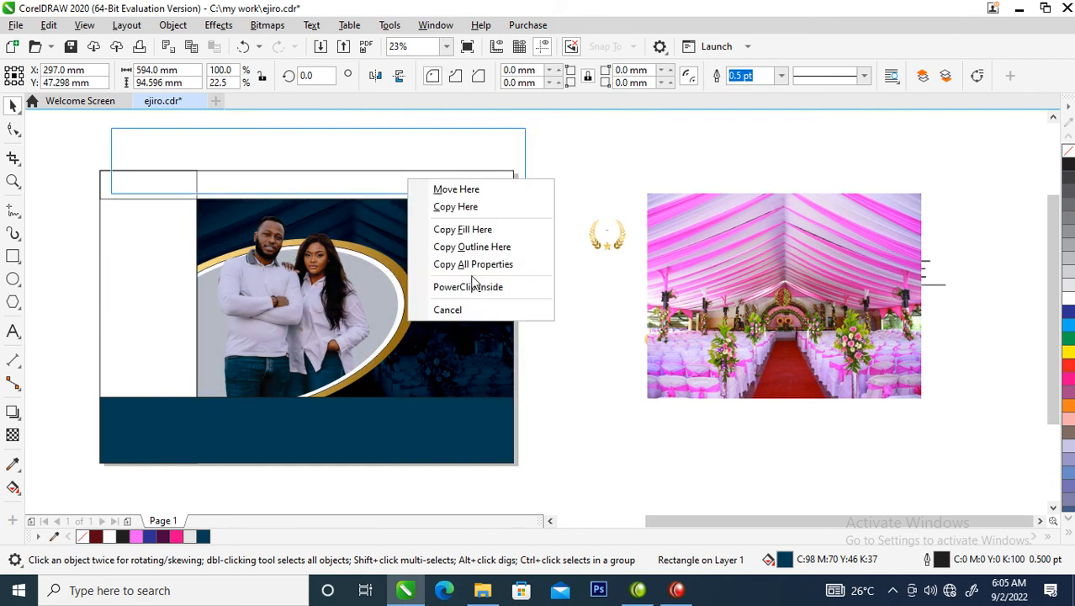
left_click(500, 266)
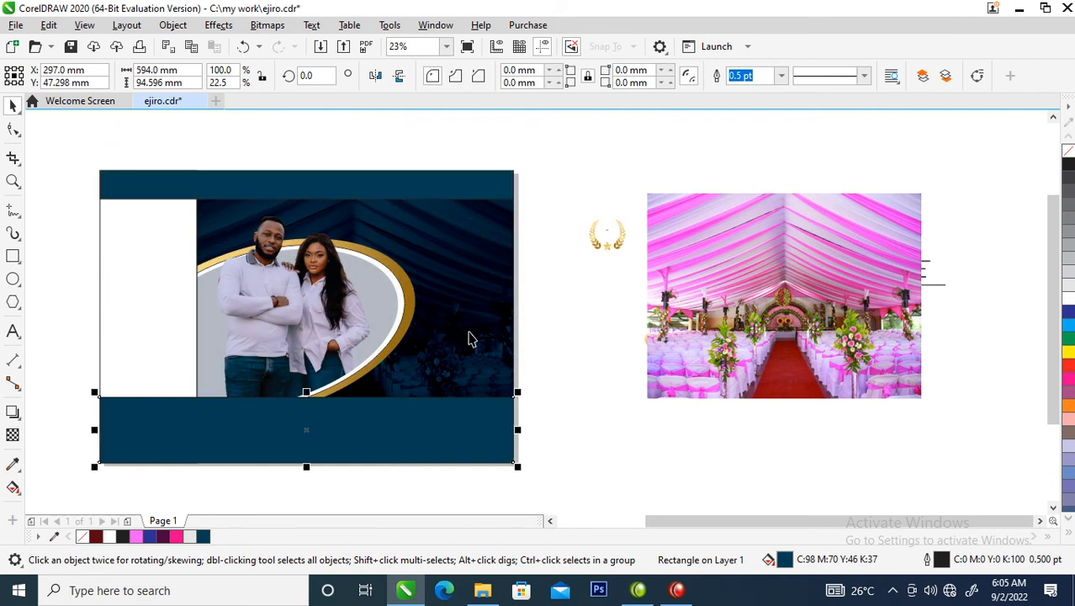
Move the coloured hall picture away from the page to the empty workspace below the small text block
scroll(543, 274, "down", 2)
key("z")
left_click_drag(246, 185, 851, 392)
left_click_drag(730, 296, 928, 450)
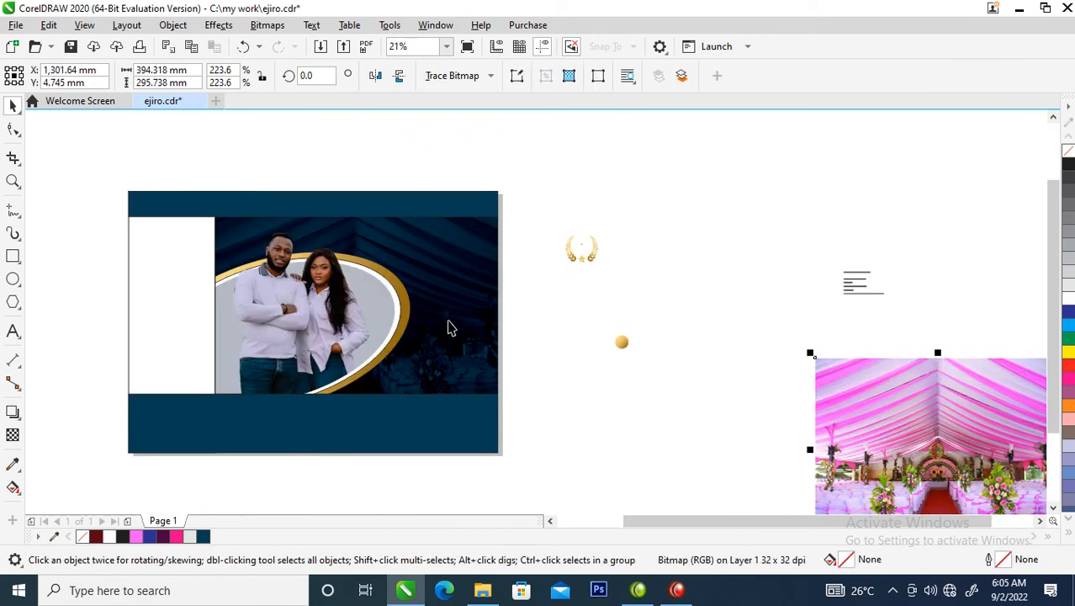
Copy all properties of the dark blue picture panel to the white side panel, and place a laurel "Thanks for Coming" copy about 110 × 89 mm there
left_click_drag(450, 279, 187, 273)
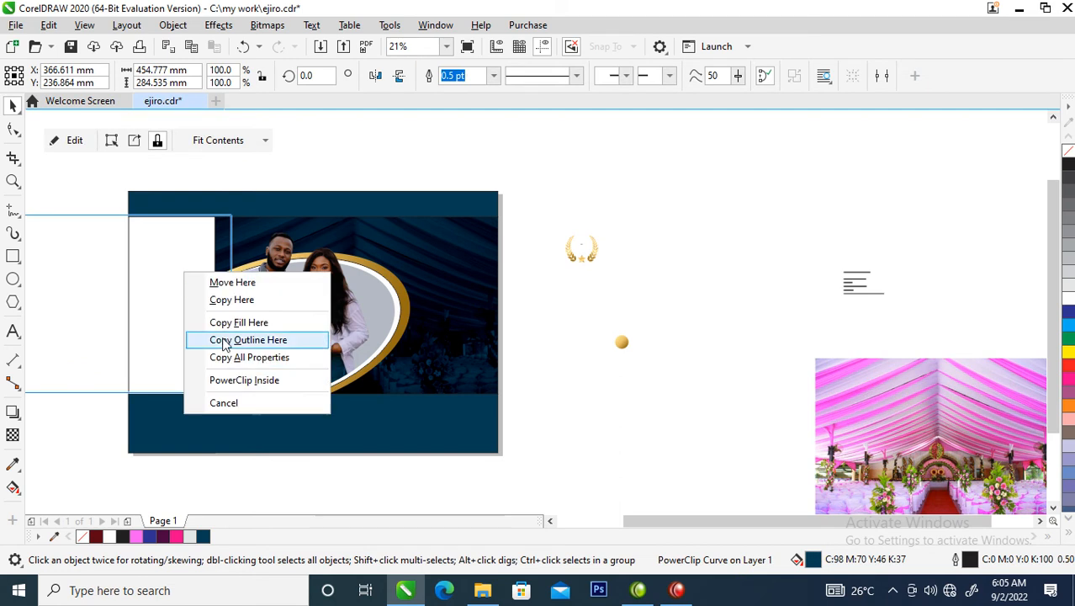
left_click(265, 356)
left_click_drag(543, 159, 653, 294)
left_click_drag(582, 249, 196, 311)
right_click(162, 298)
left_click(42, 231)
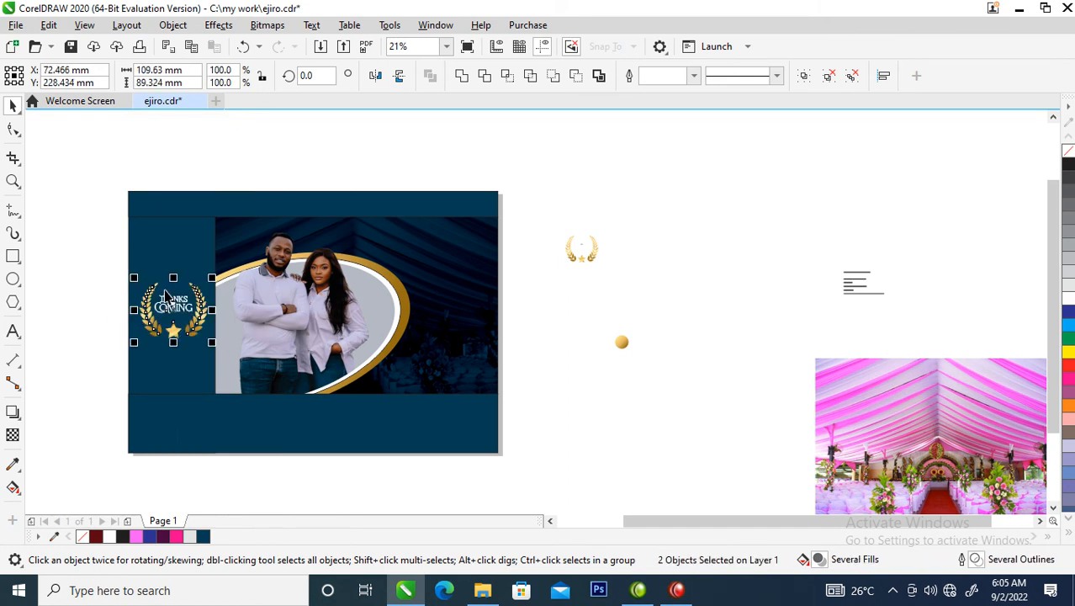
key("z")
left_click_drag(110, 257, 280, 371)
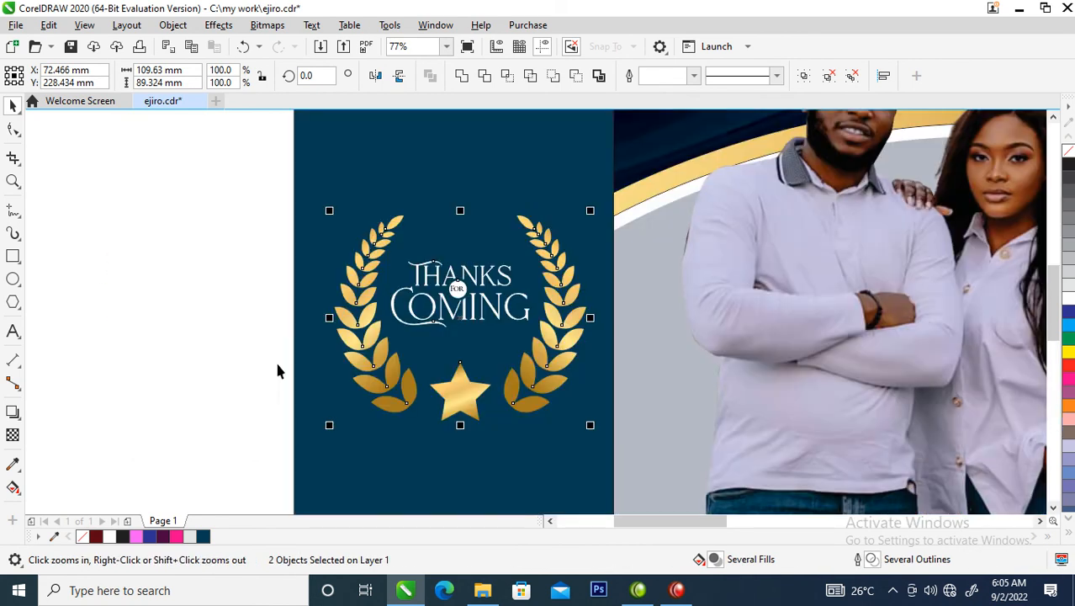
Centre the laurel "Thanks for Coming" ornament on the dark blue side panel
key("space")
left_click_drag(570, 348, 565, 347)
left_click(473, 173)
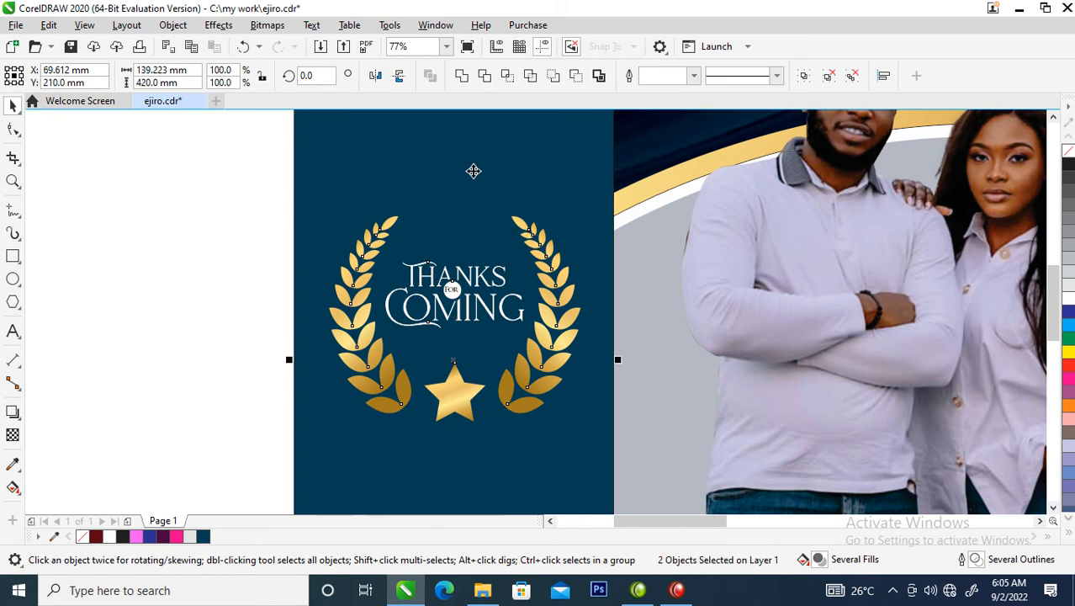
key("e")
scroll(474, 170, "down", 2)
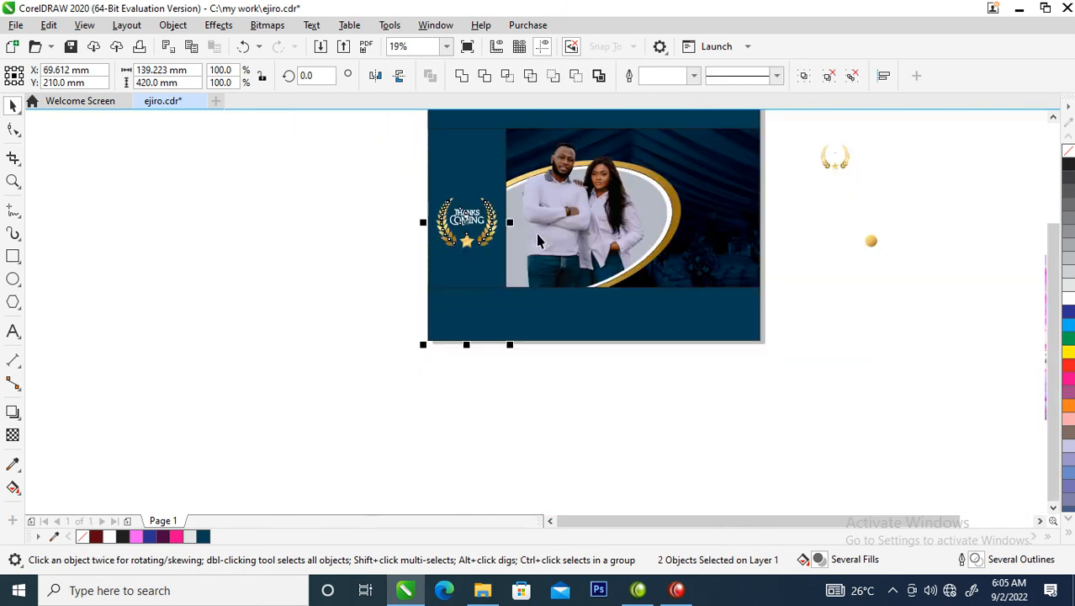
PowerClip the transparent hall picture inside the side panel behind the laurel ornament, and delete the spare couple artwork beside the page
key("z")
left_click_drag(351, 363, 913, 150)
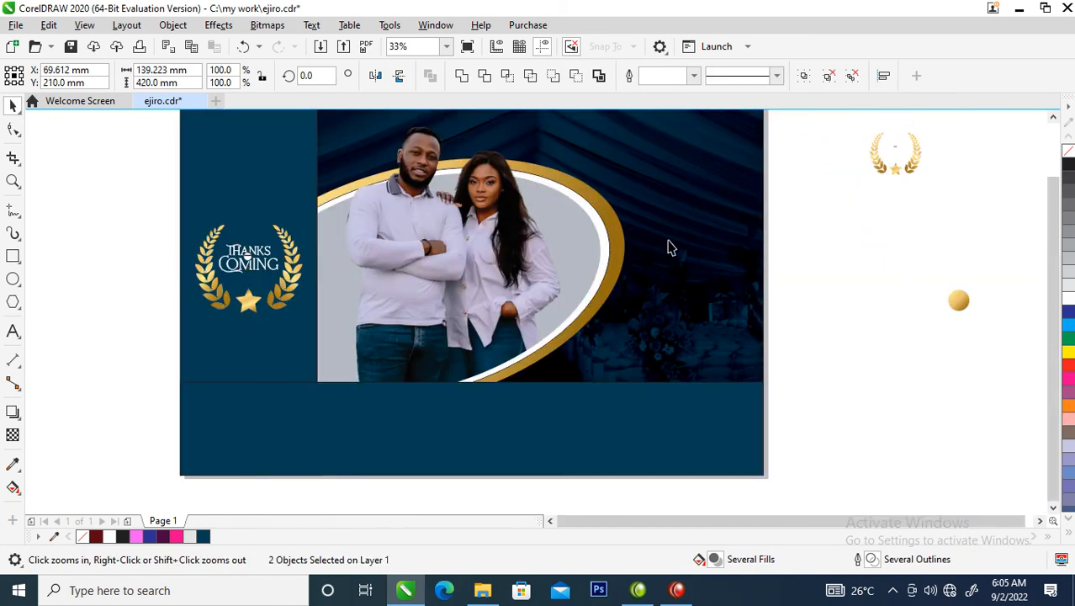
scroll(672, 246, "down", 2)
left_click_drag(687, 225, 375, 174)
right_click(192, 223)
left_click(261, 90)
left_click(363, 308)
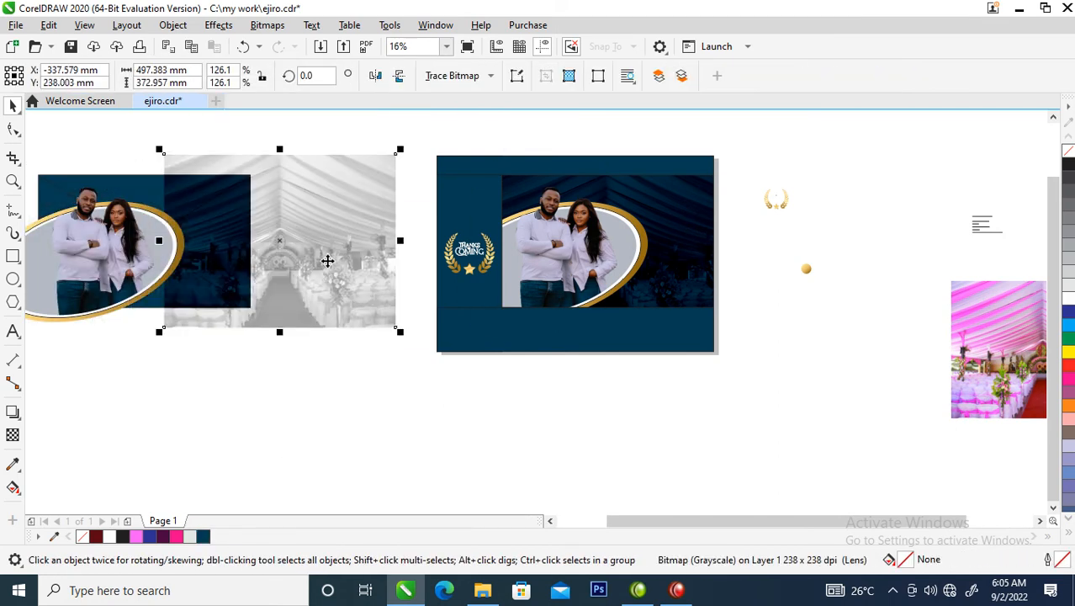
left_click_drag(331, 228, 487, 229)
left_click(543, 237)
left_click(482, 197, "alt")
left_click_drag(345, 135, 106, 336)
key("Delete")
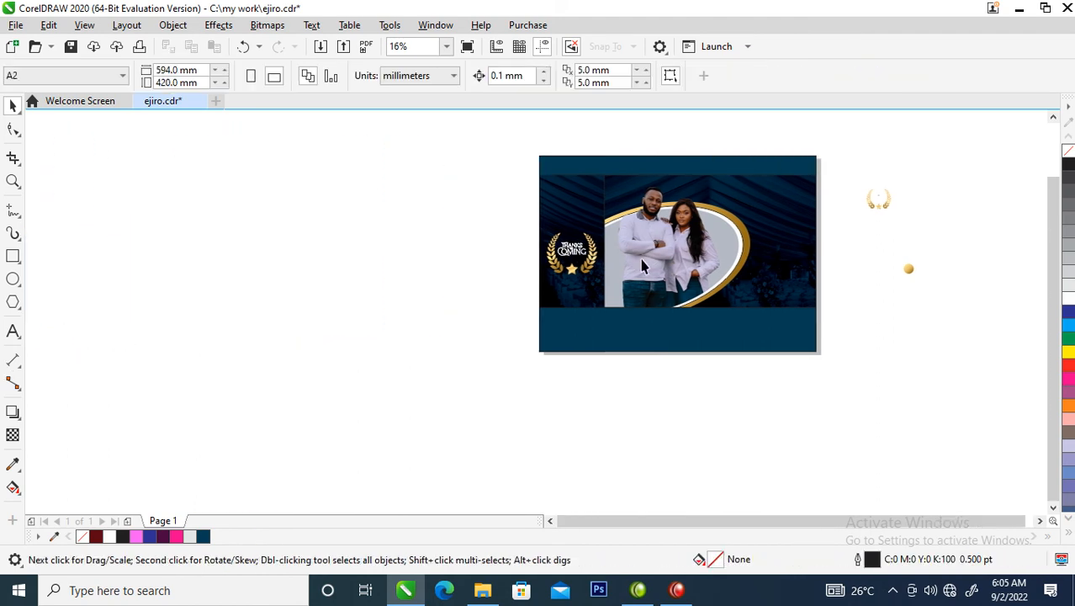
Place a copy of the small text block on the dark panel beside the couple and fill it white
key("z")
left_click_drag(475, 110, 1024, 385)
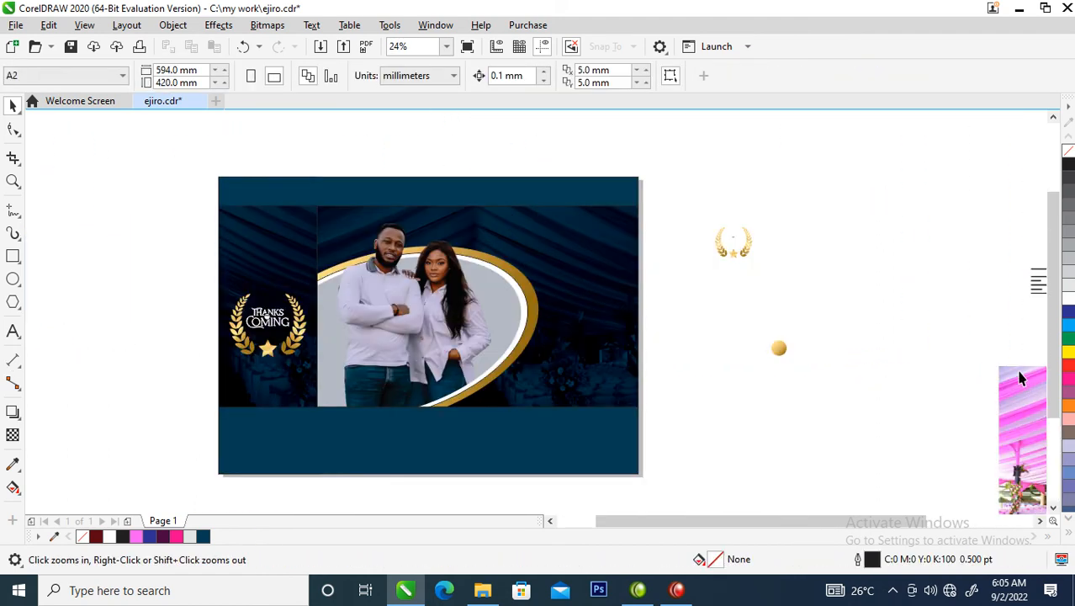
left_click_drag(1035, 288, 555, 263)
right_click(557, 257)
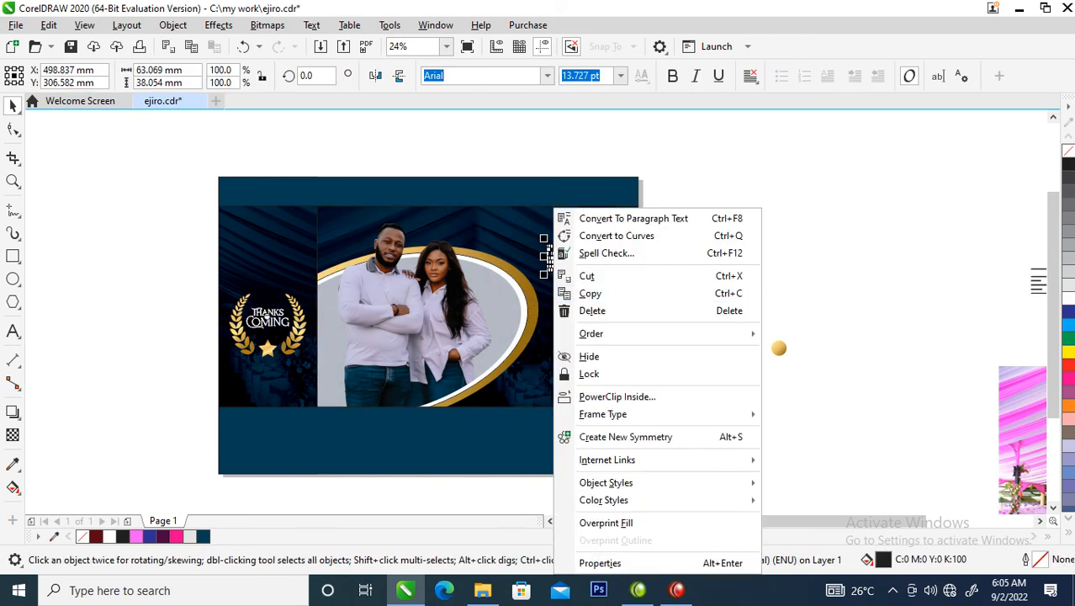
left_click(1069, 299)
Break the white text block into separate lines and enlarge "Together forever" to about 185 × 21 mm
key("z")
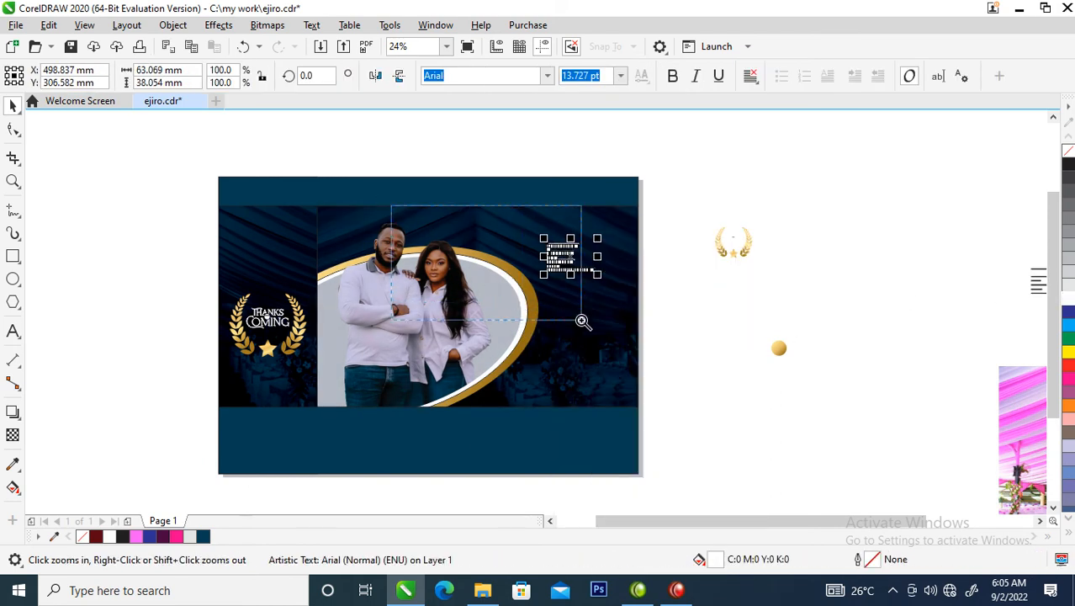
left_click(615, 292)
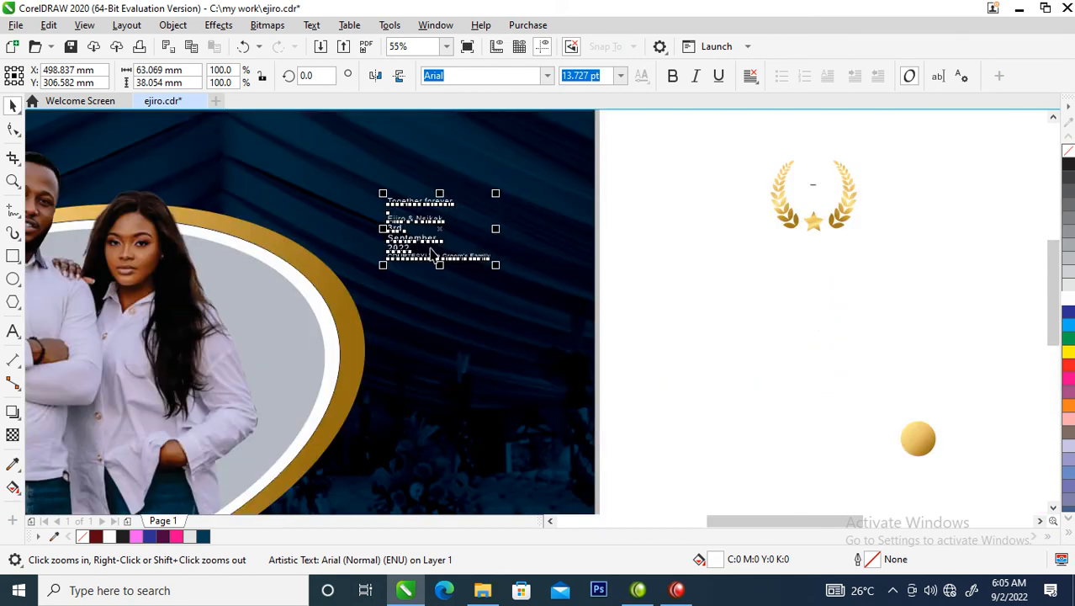
key("ctrl+k")
left_click_drag(383, 196, 149, 137)
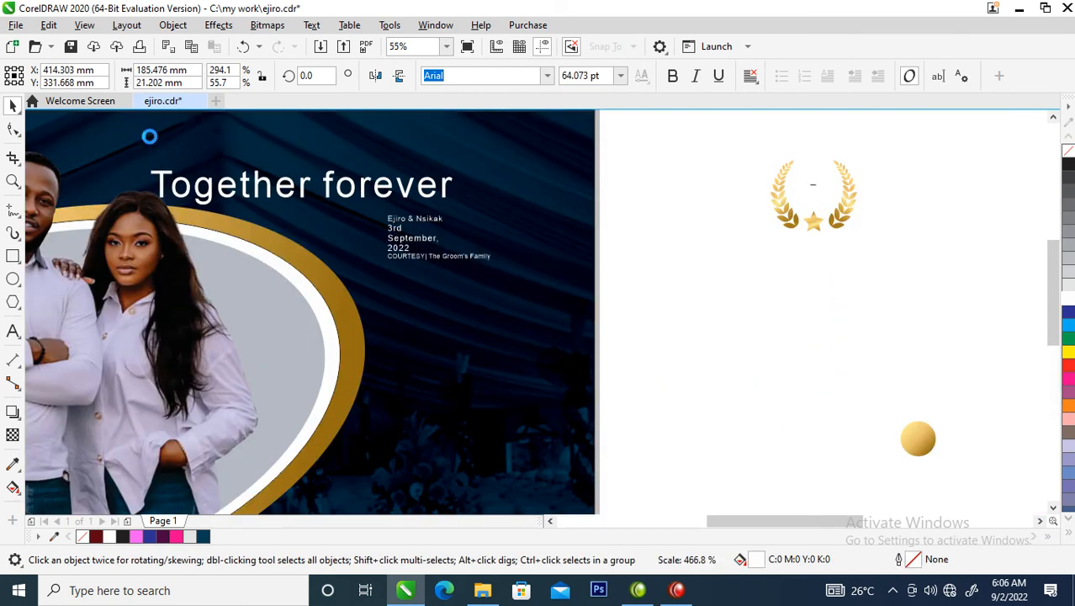
Set the font of the "Together forever" line to Hello Paris Serif
left_click(547, 75)
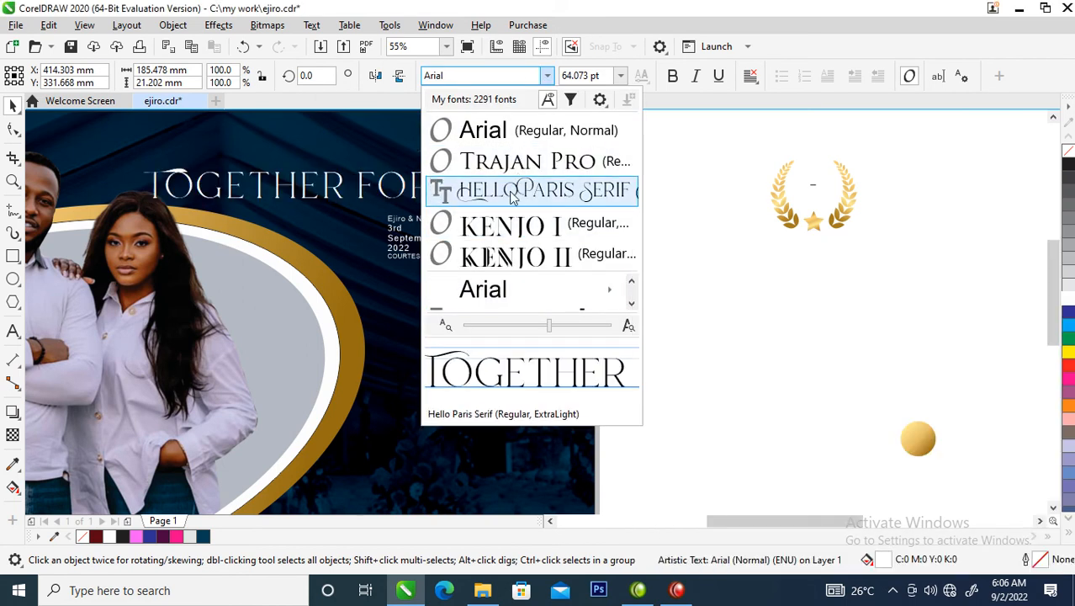
scroll(511, 197, "down", 3)
scroll(510, 197, "down", 3)
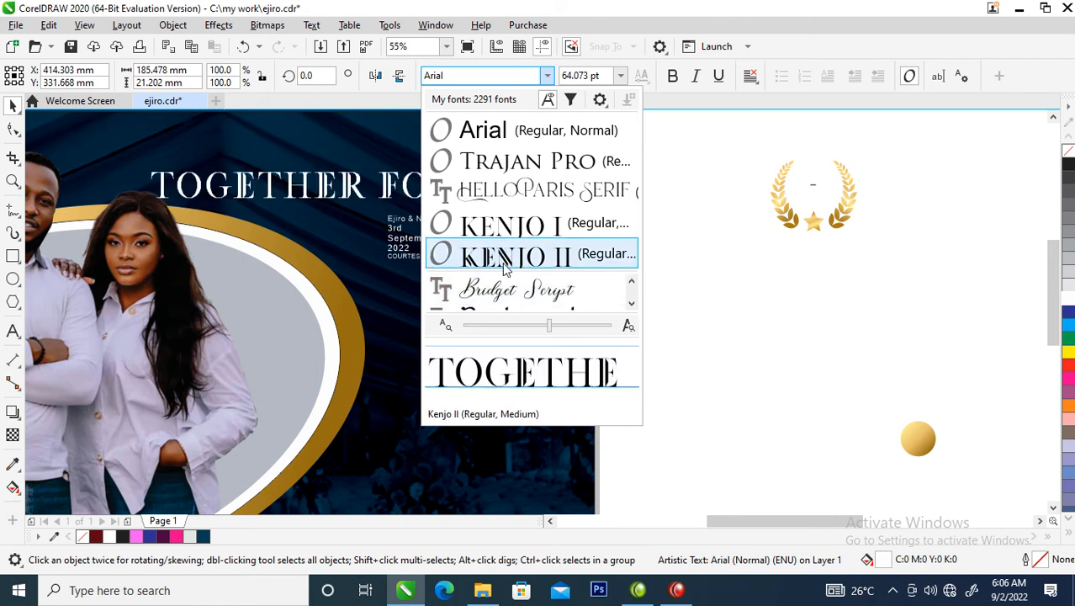
left_click(450, 189)
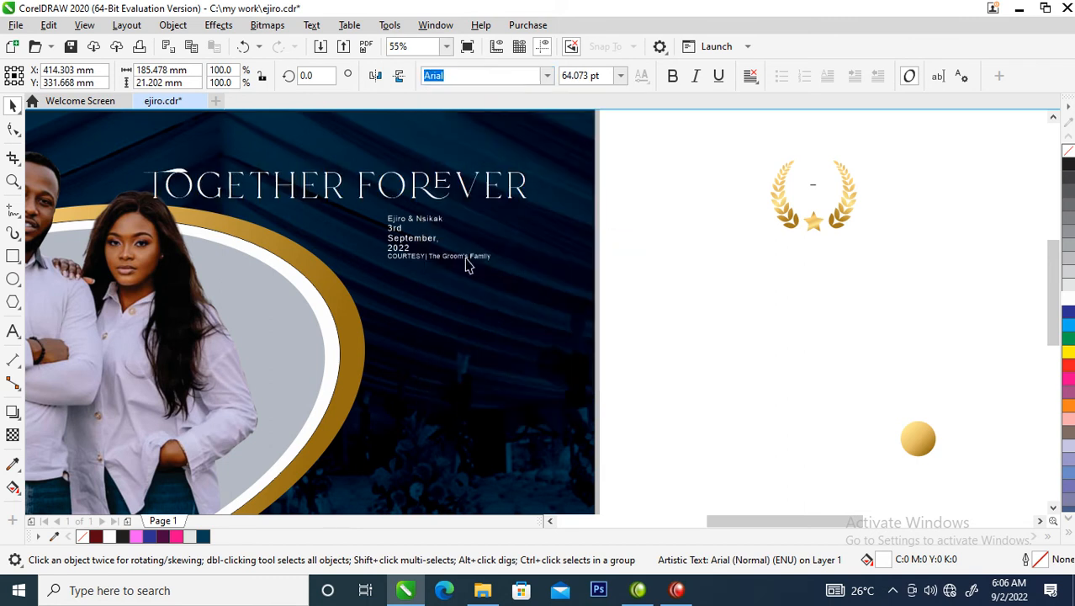
Move the "Together forever" heading up to the upper edge of the hall panel and give it a white outline
left_click_drag(461, 189, 391, 154)
scroll(392, 154, "down", 2)
scroll(391, 154, "down", 3)
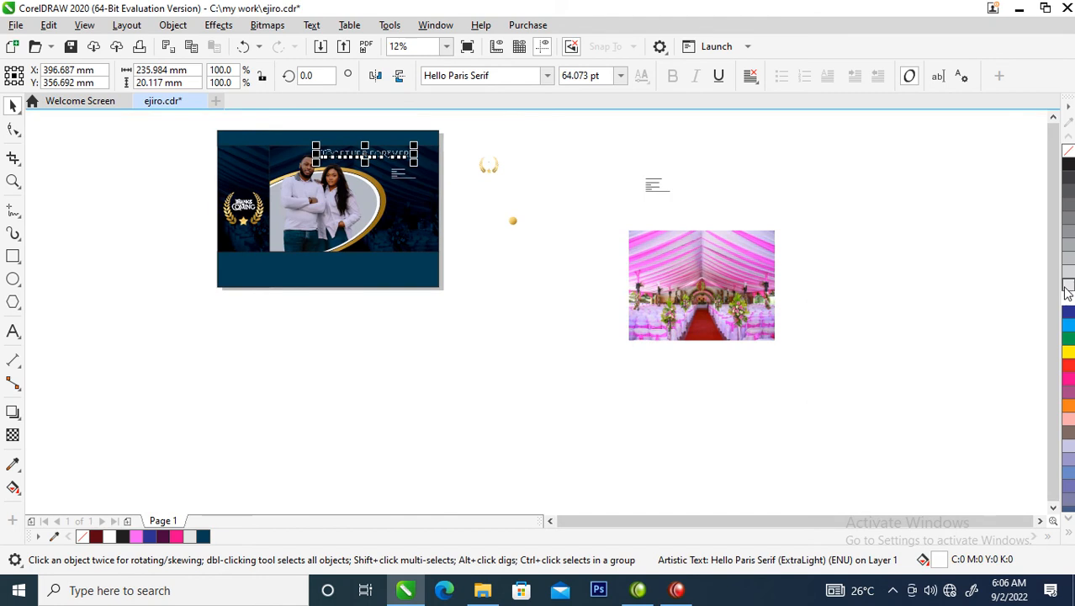
right_click(1069, 299)
Enlarge the remaining text lines so the couple's names are about 22.9 pt, and separate the names from the date and courtesy lines
key("F2")
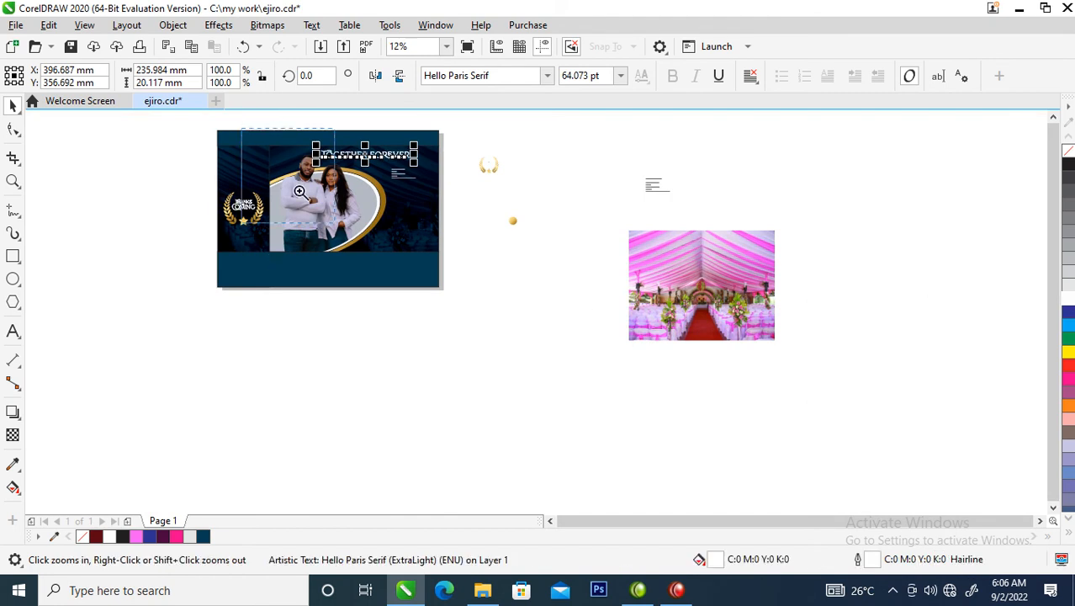
left_click_drag(242, 126, 482, 282)
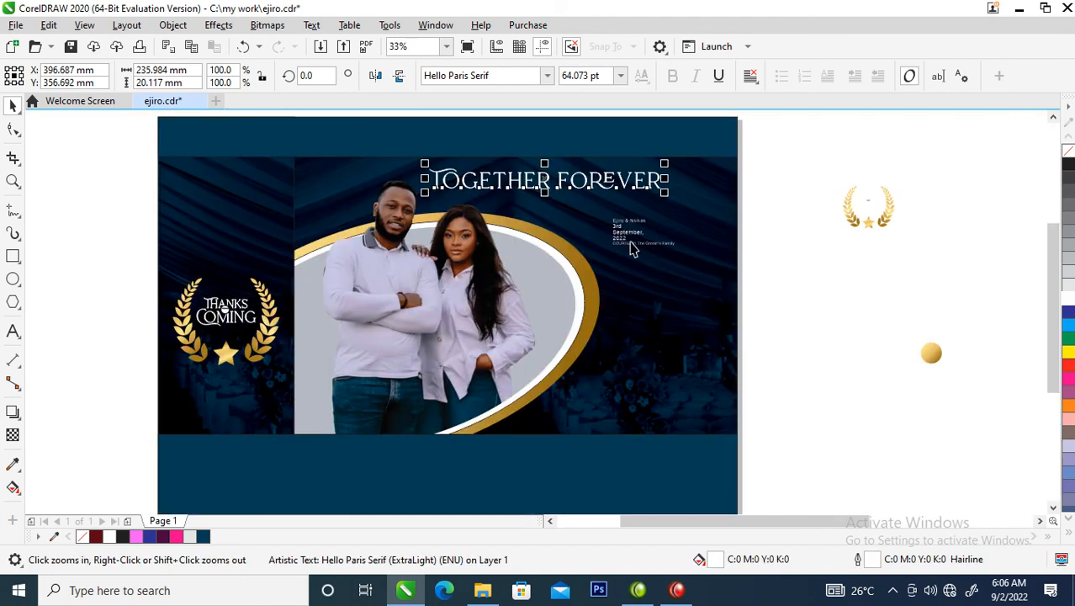
left_click_drag(555, 173, 726, 287)
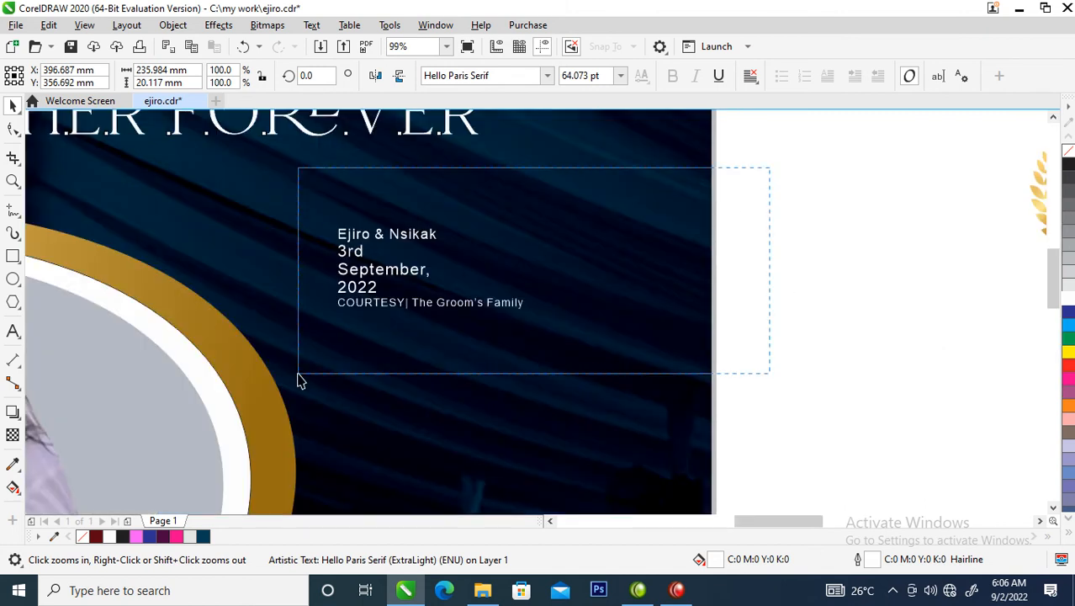
left_click_drag(316, 376, 320, 374)
left_click_drag(528, 314, 653, 425)
left_click_drag(497, 238, 469, 299)
left_click(424, 377)
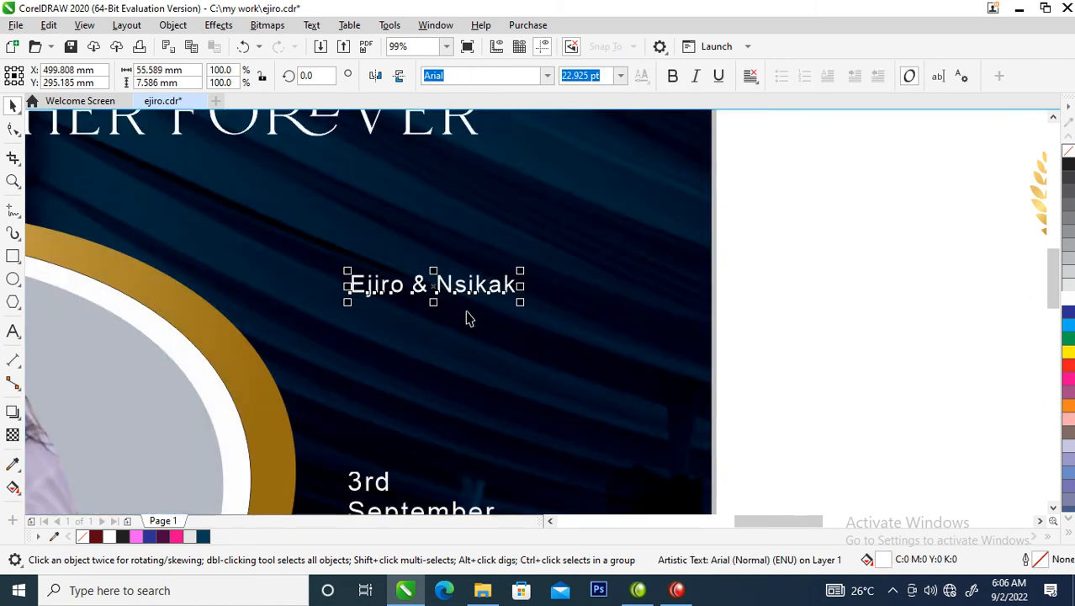
Set the couple's names in Kenjo I, enlarge the line to about 116 × 12 mm beneath the heading, and outline it in white
left_click(548, 76)
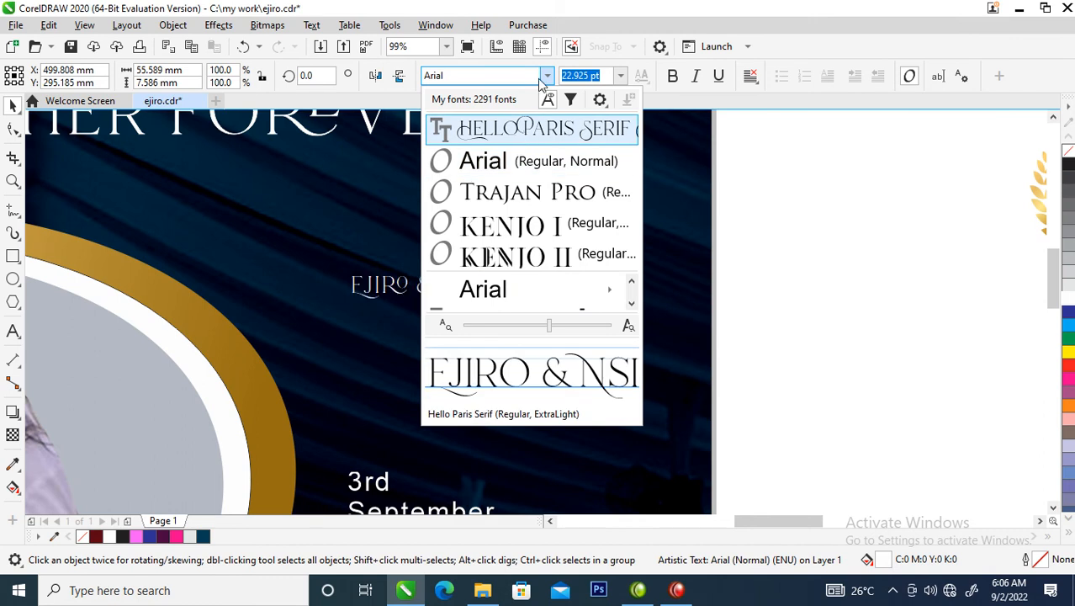
left_click(511, 224)
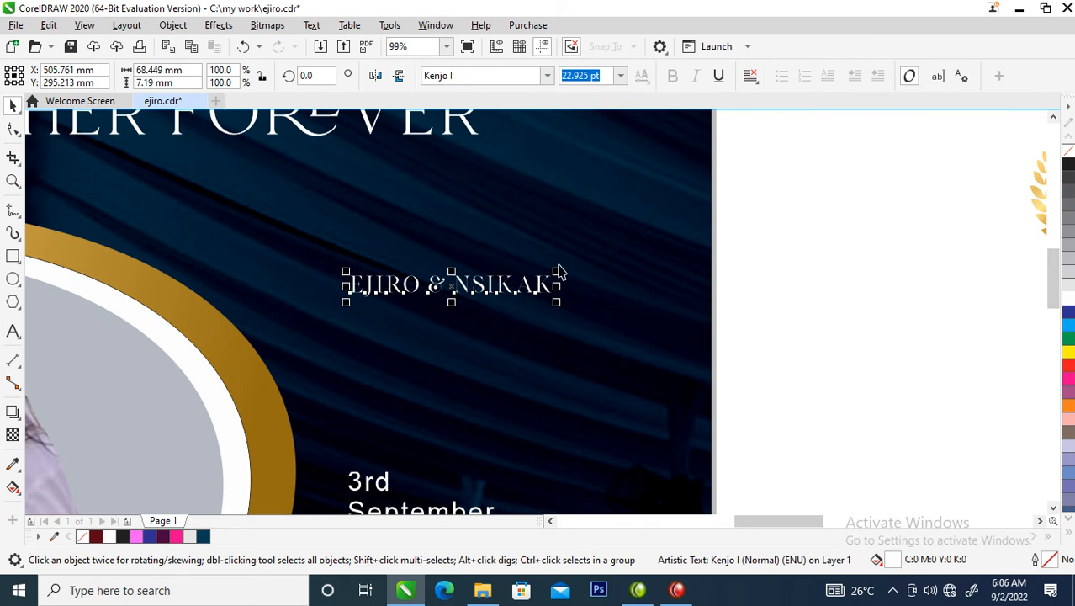
left_click_drag(558, 272, 694, 187)
left_click_drag(612, 277, 492, 254)
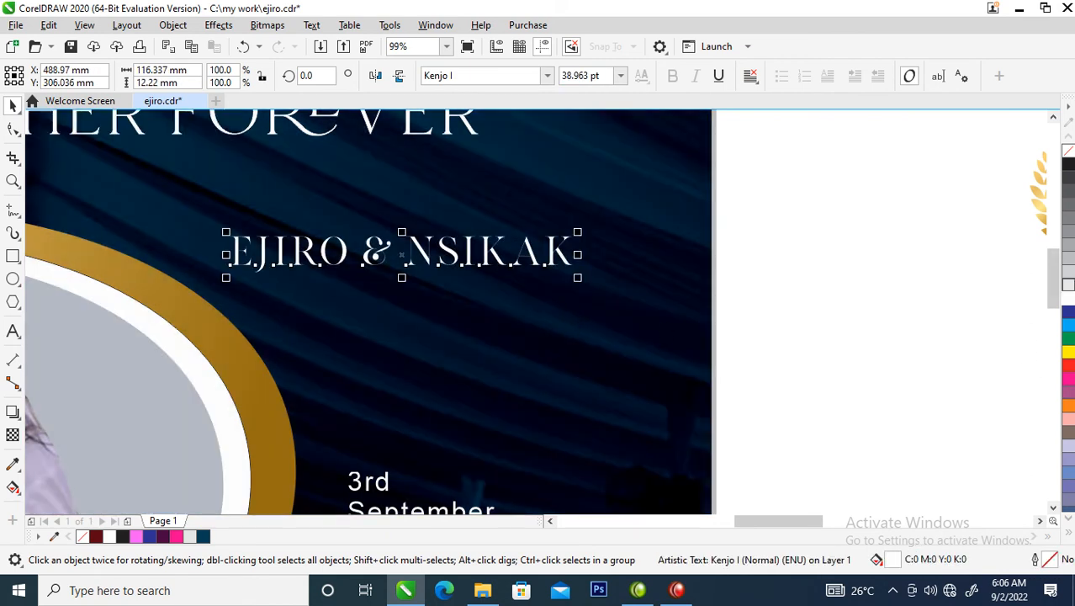
right_click(1069, 300)
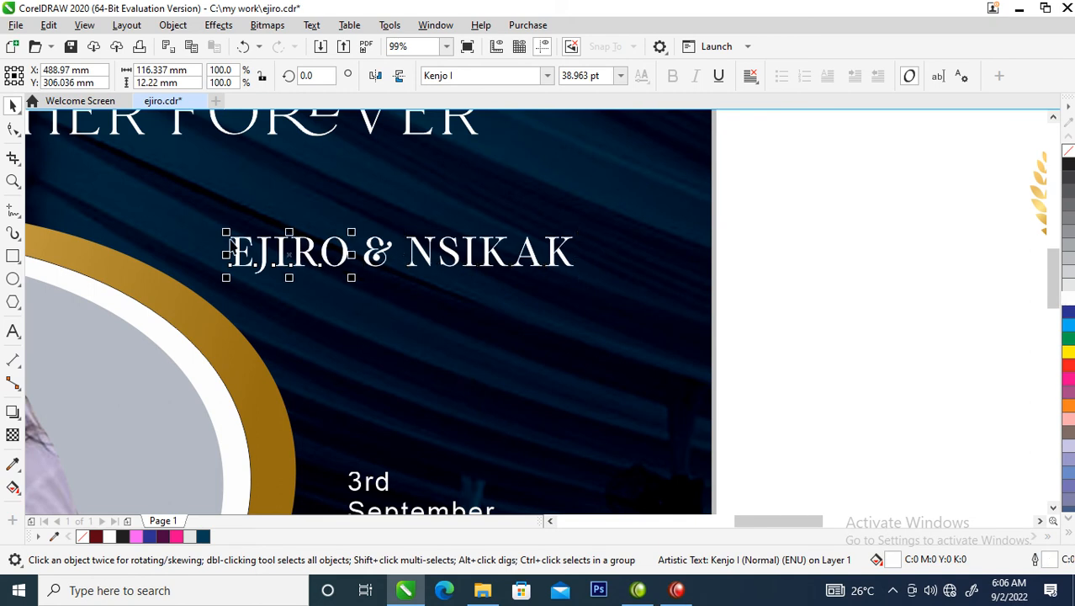
Split the names line into separate words and enlarge both names to about 55.6 pt
left_click_drag(222, 232, 173, 185)
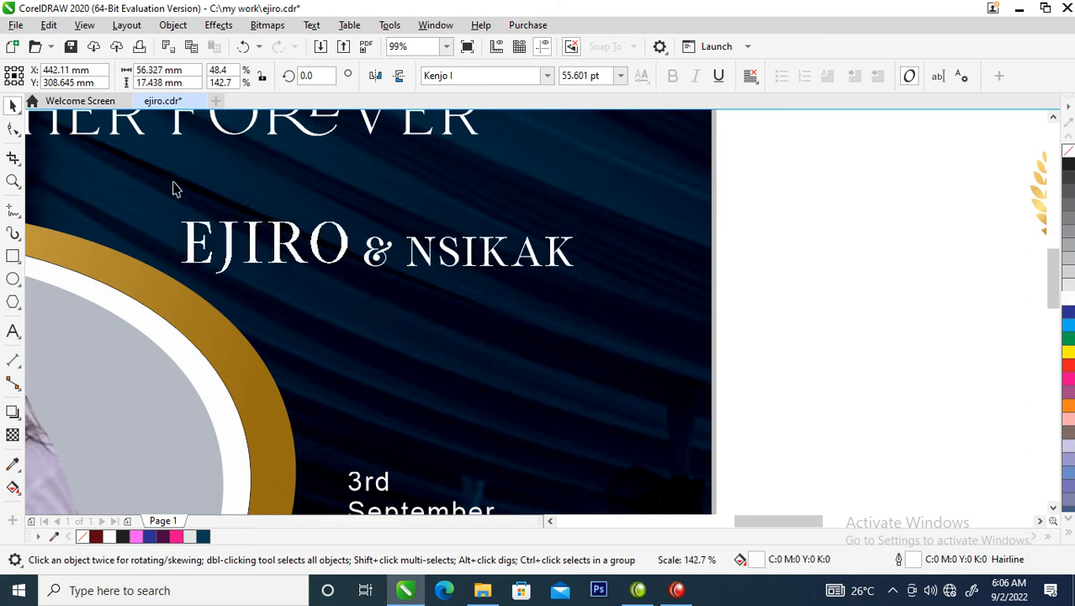
left_click(458, 265)
key("ctrl+r")
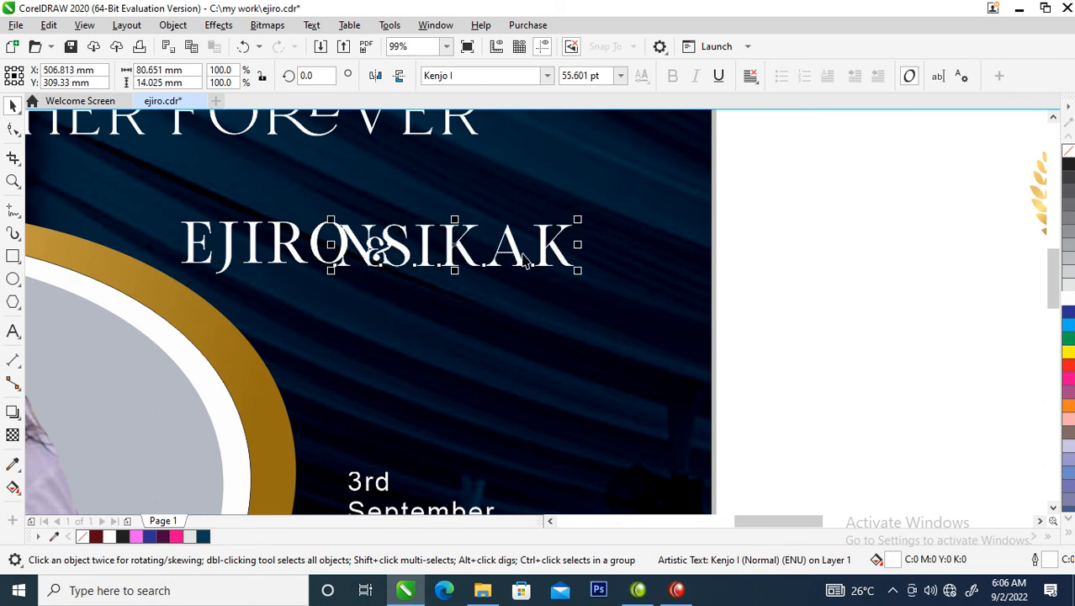
Move the second name below the first, and place the ampersand directly in front of the second name
left_click_drag(511, 253, 444, 299)
left_click_drag(138, 203, 530, 374)
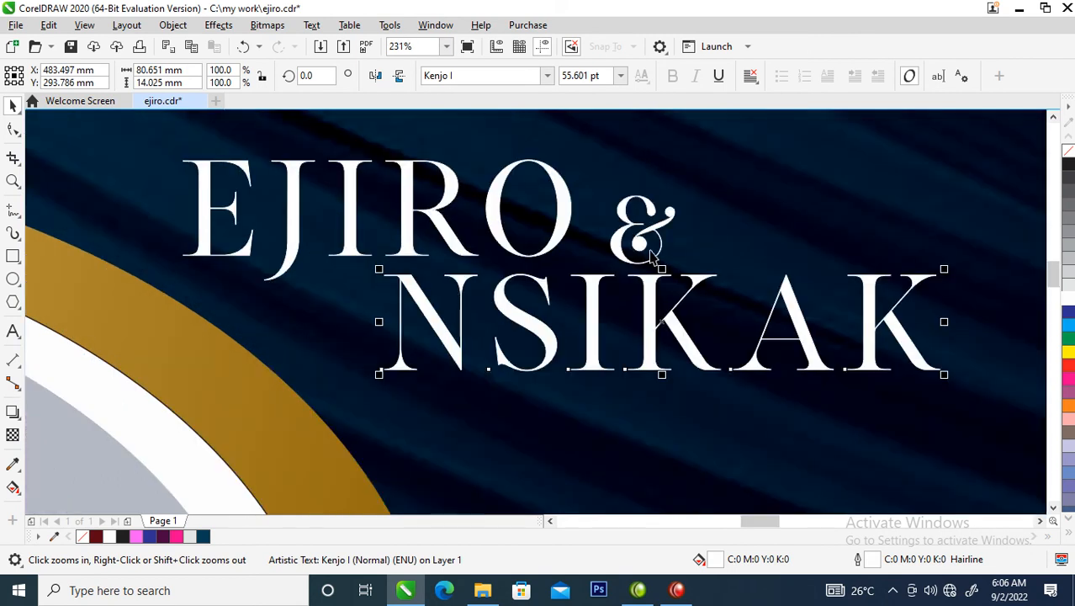
key("space")
left_click_drag(656, 235, 379, 278)
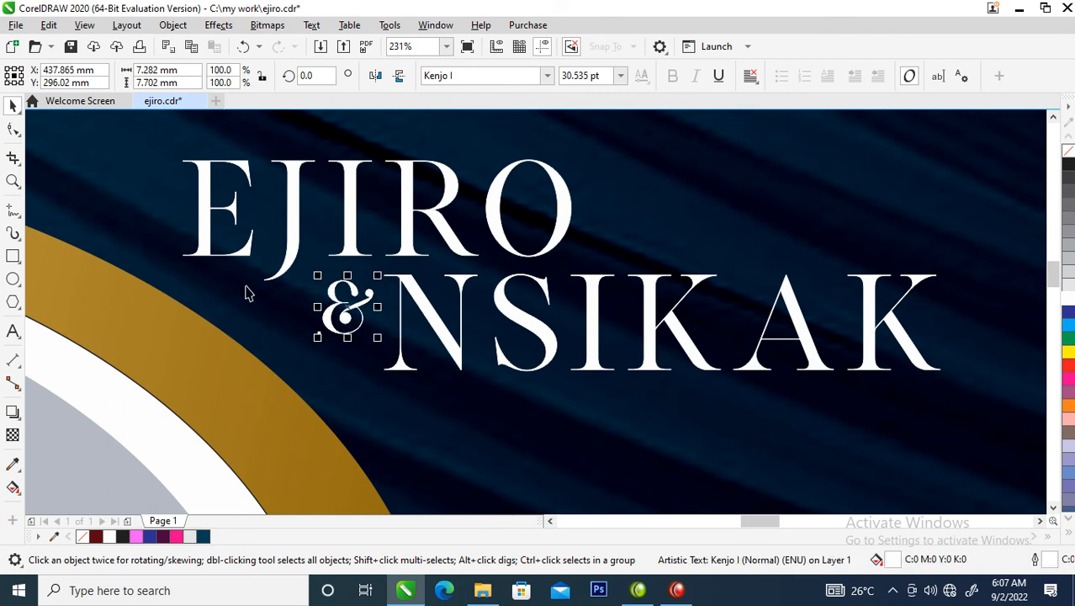
Draw a straight vertical Bézier path just before the ampersand, closing it back at its starting node
key("z")
left_click_drag(242, 192, 550, 420)
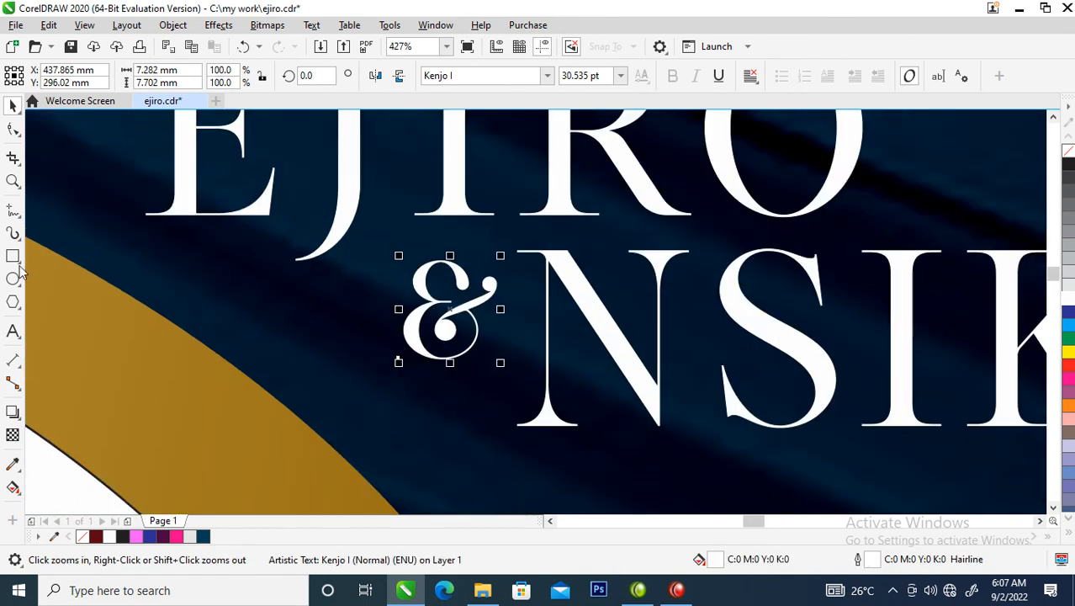
left_click(11, 213)
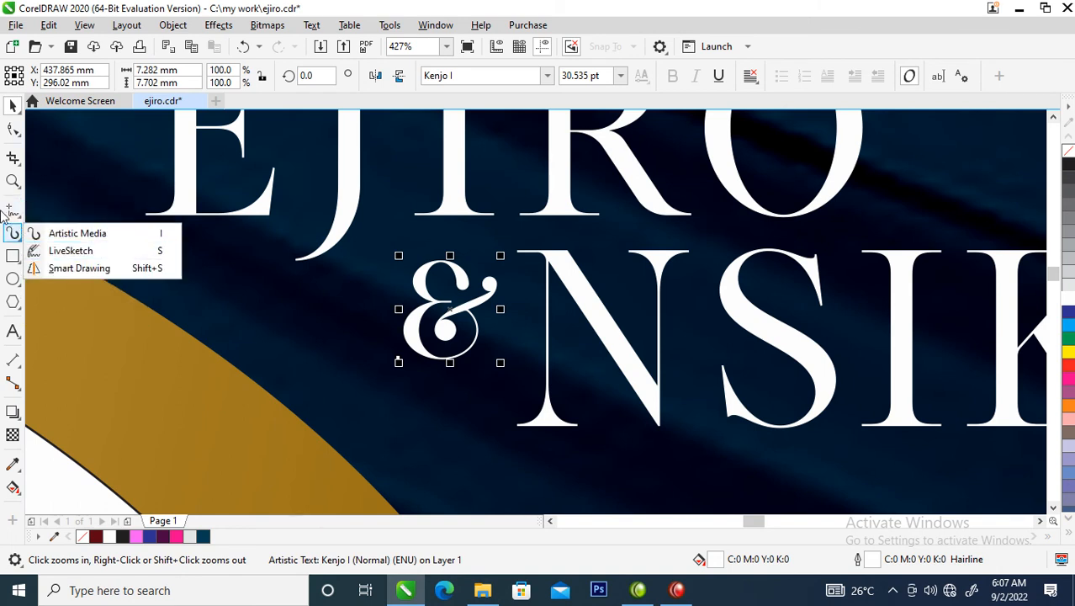
left_click(61, 246)
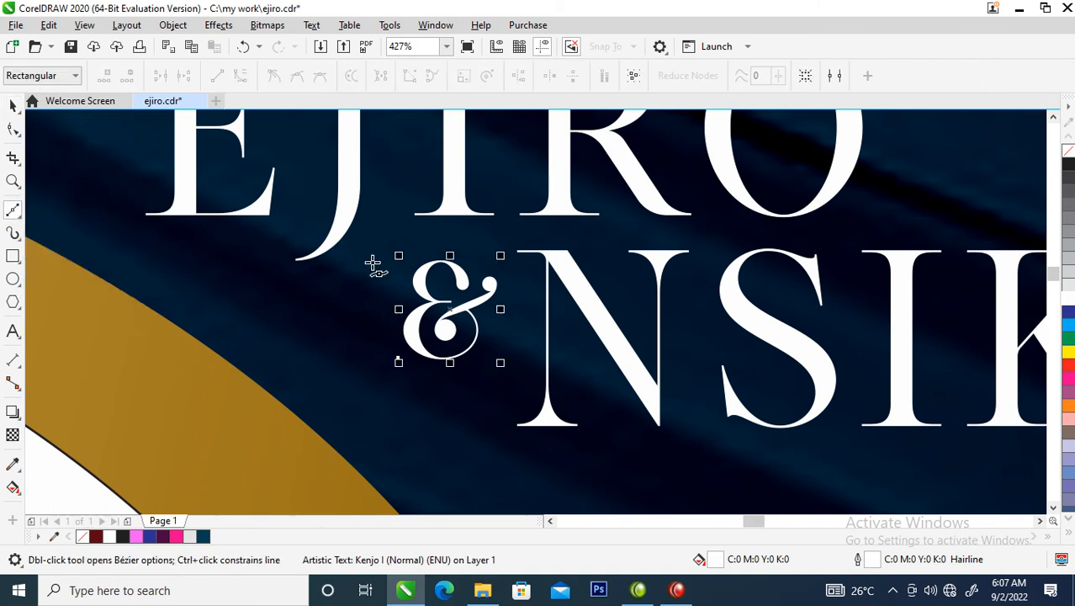
left_click(377, 221)
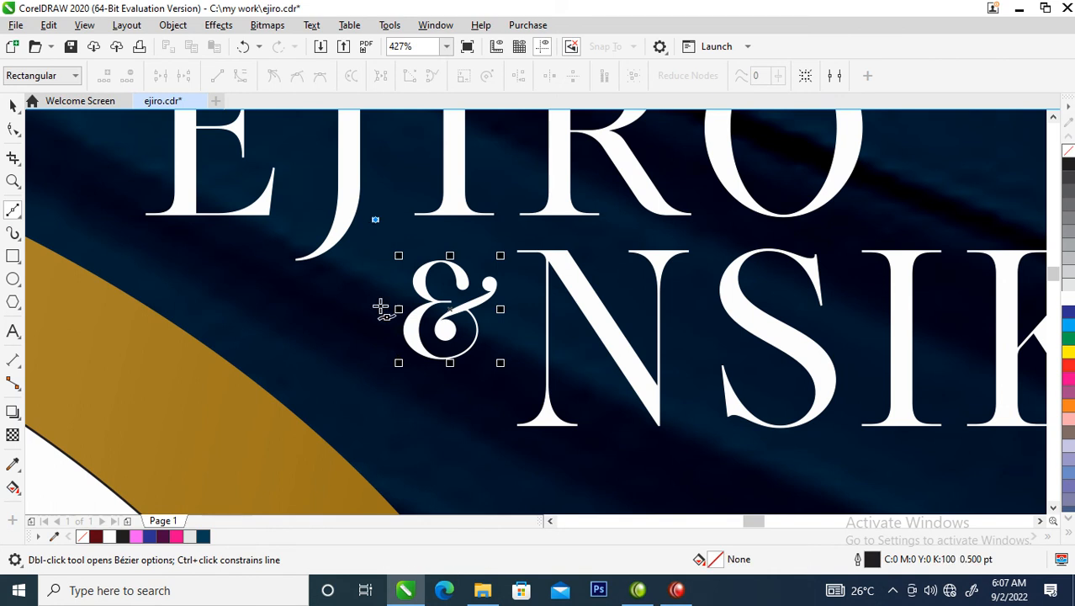
left_click(376, 389)
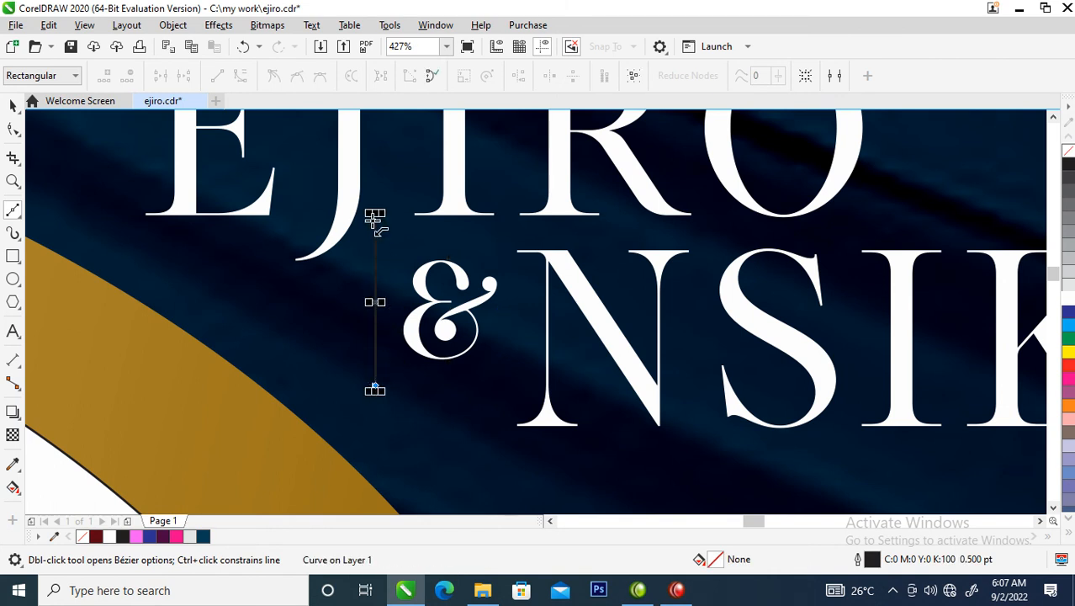
left_click(375, 215)
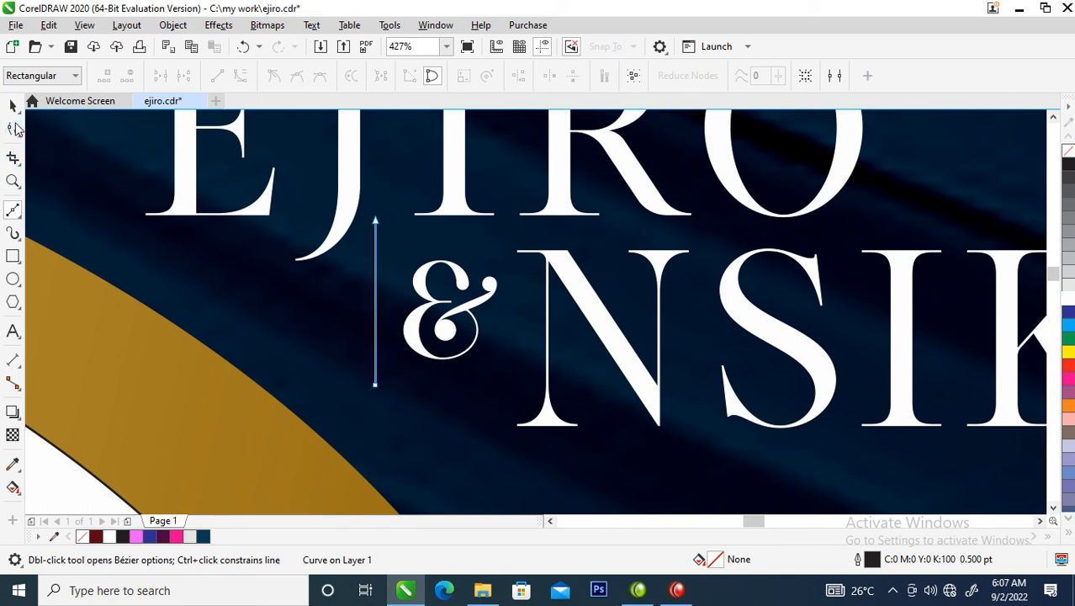
Bend one segment of the vertical path outward into a half-heart about 8.5 mm wide and 15 mm high
left_click(14, 128)
right_click(376, 308)
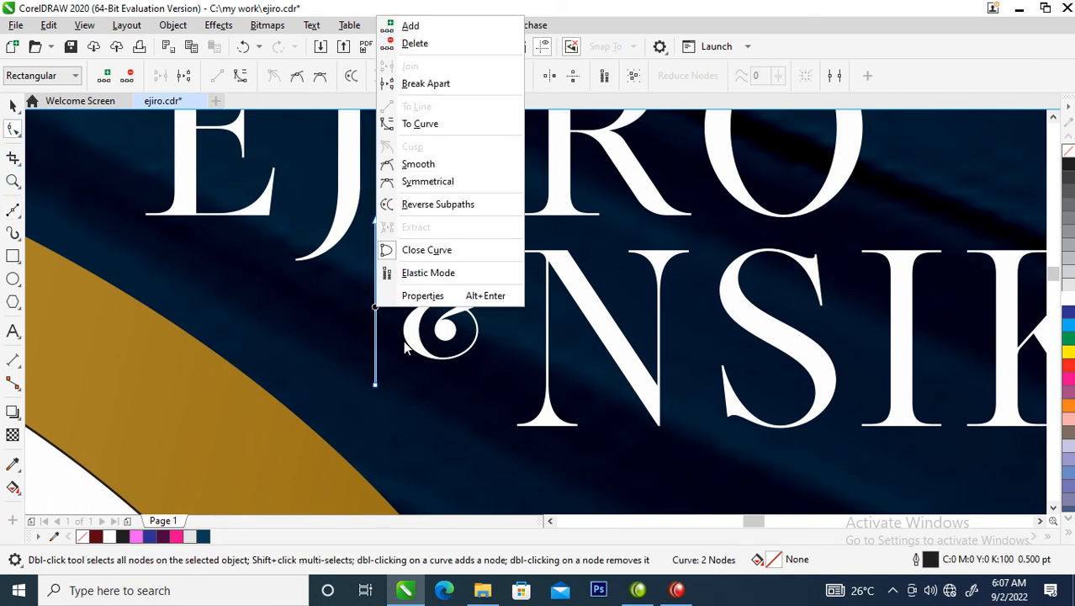
left_click(404, 124)
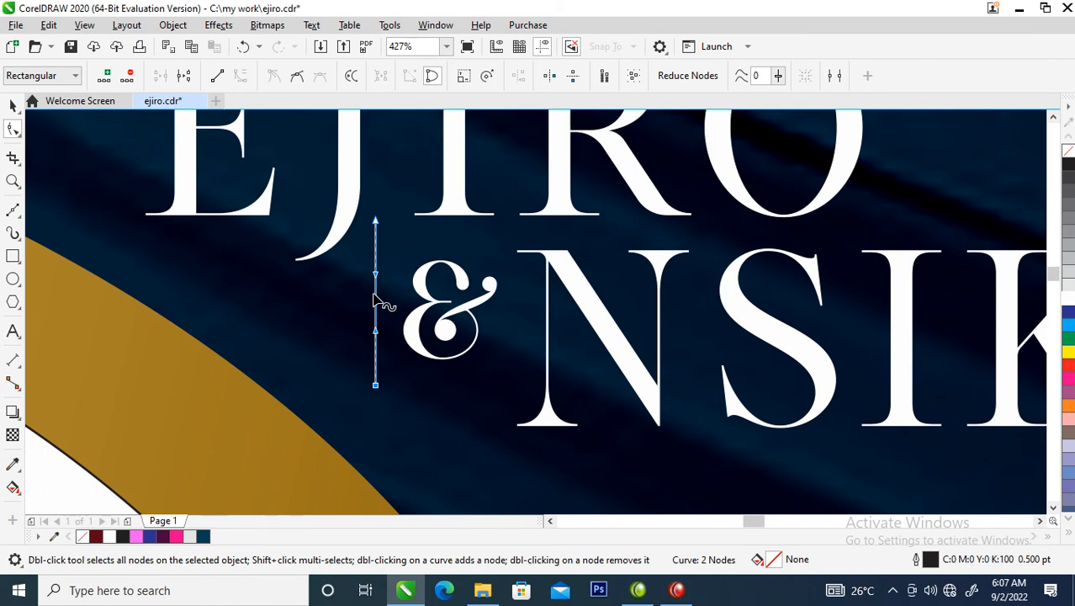
left_click_drag(376, 308, 314, 230)
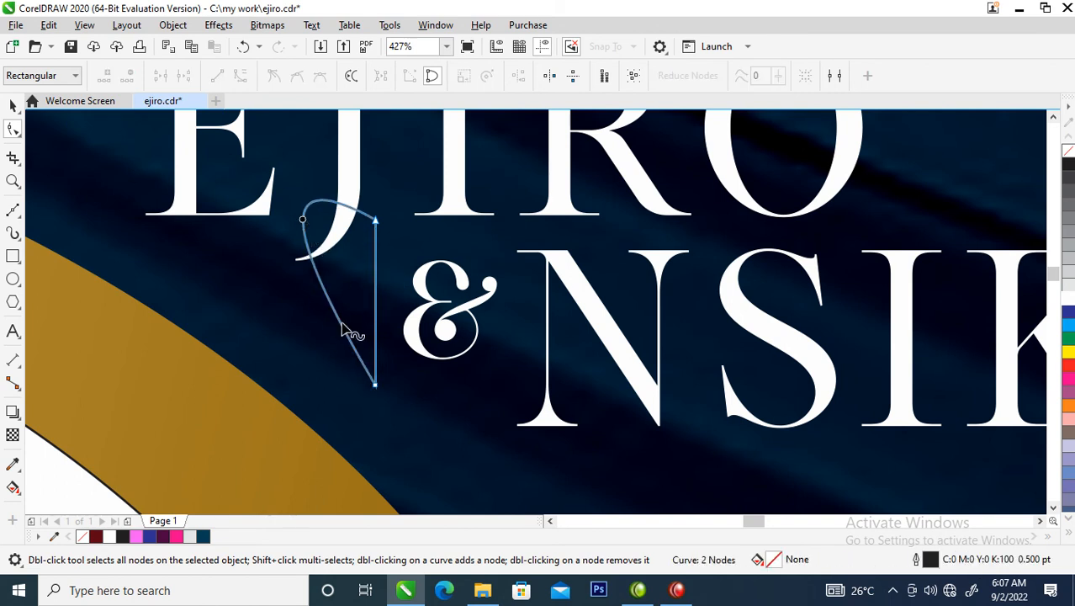
left_click(376, 387)
left_click_drag(284, 229, 202, 304)
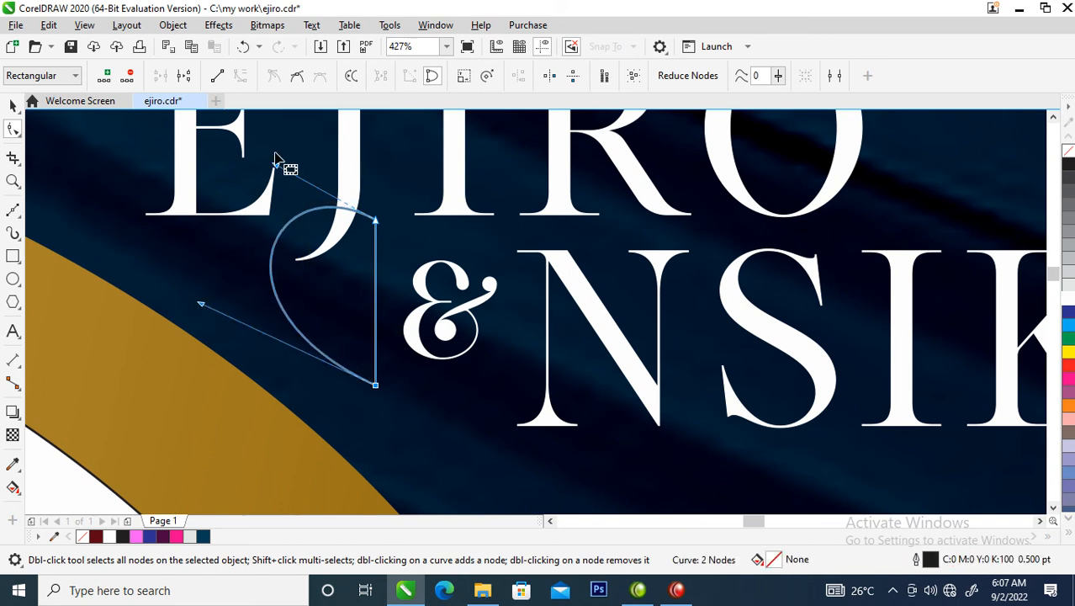
left_click_drag(278, 167, 342, 180)
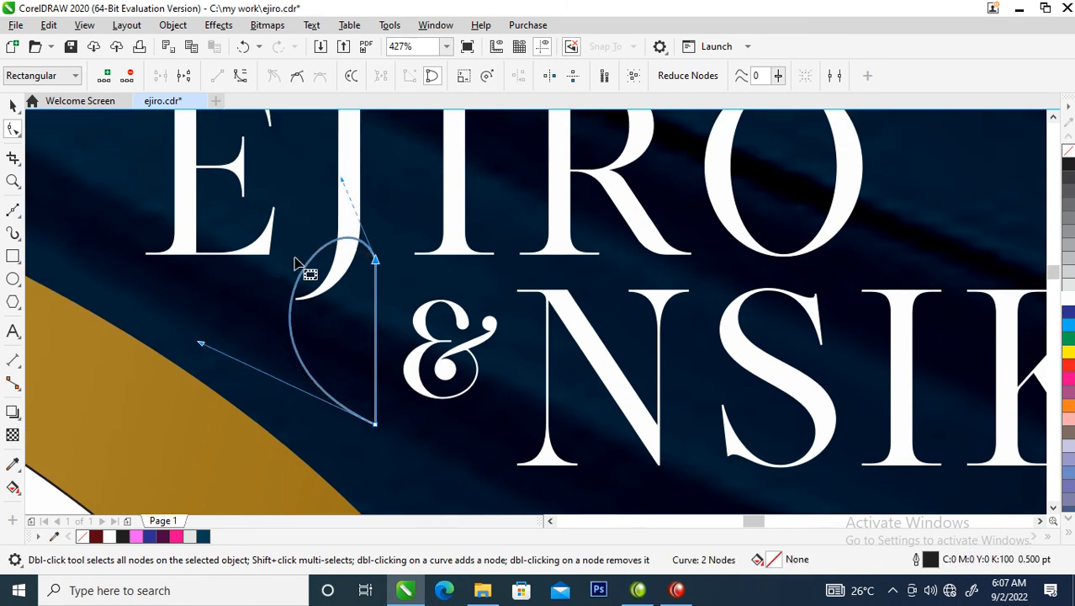
left_click_drag(200, 344, 149, 291)
Mirror a copy of the half-heart across its straight edge and weld the two halves into one heart
key("space")
left_click_drag(260, 328, 421, 330)
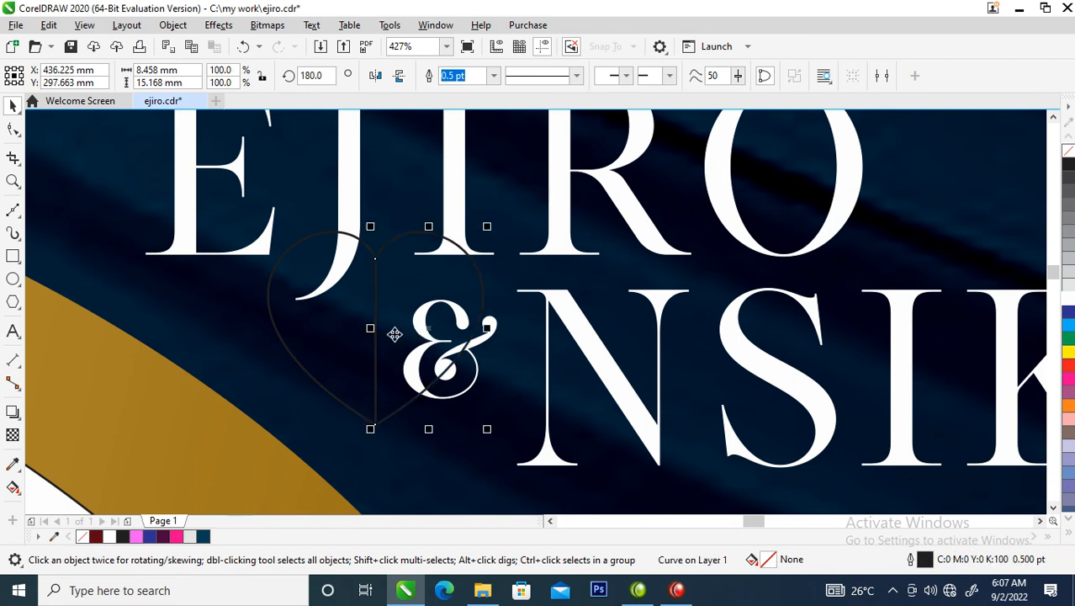
left_click(339, 317, "shift")
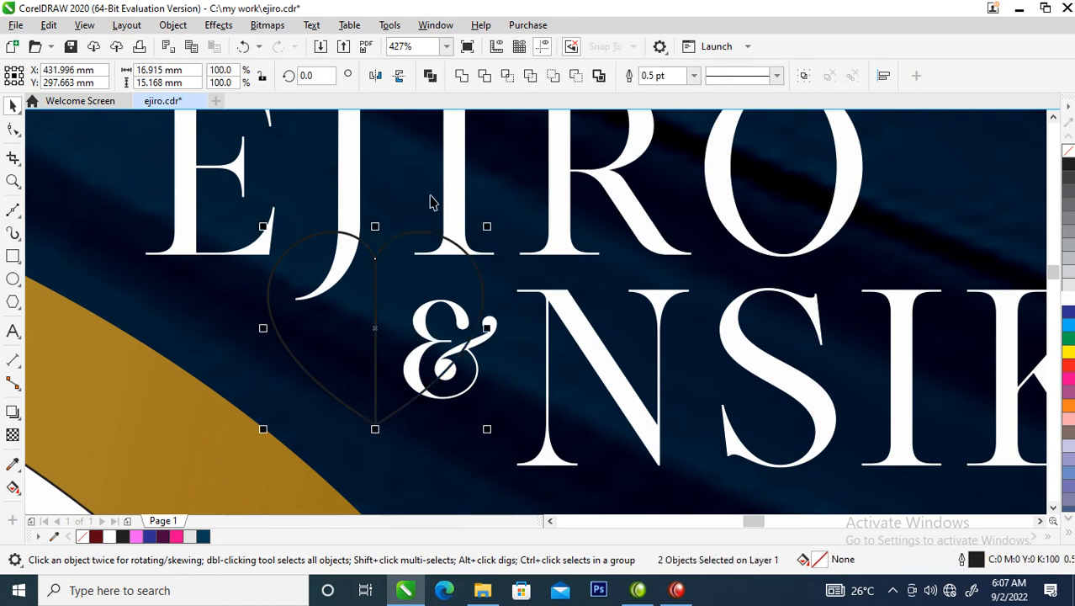
left_click(461, 79)
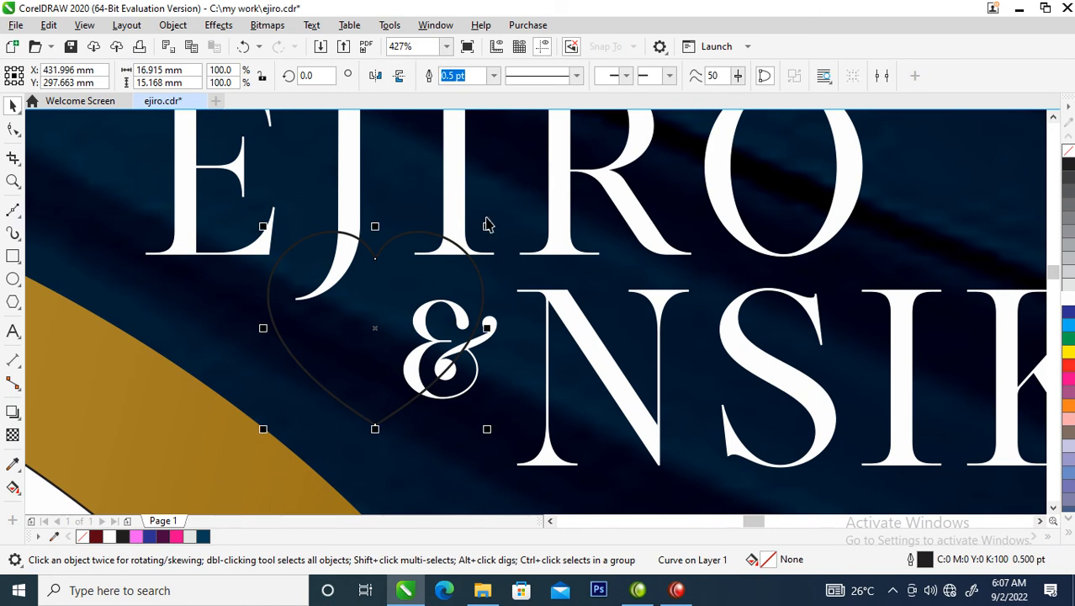
Add a slightly smaller copy inside the heart, combine both into a hollow heart, and give it white fill and no outline
left_click_drag(486, 226, 489, 246)
left_click(478, 286, "shift")
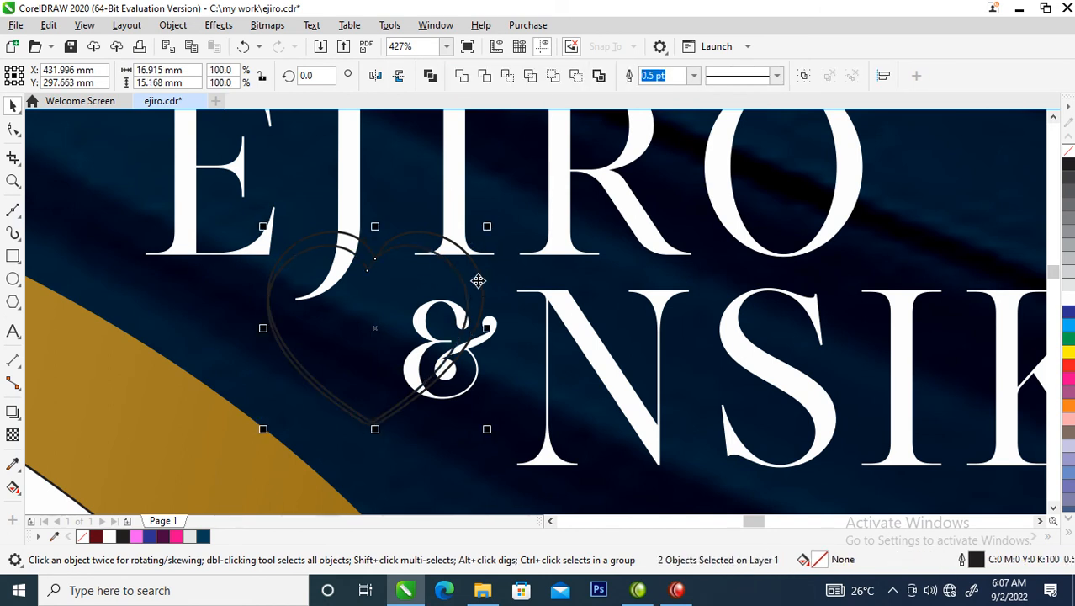
key("ctrl+l")
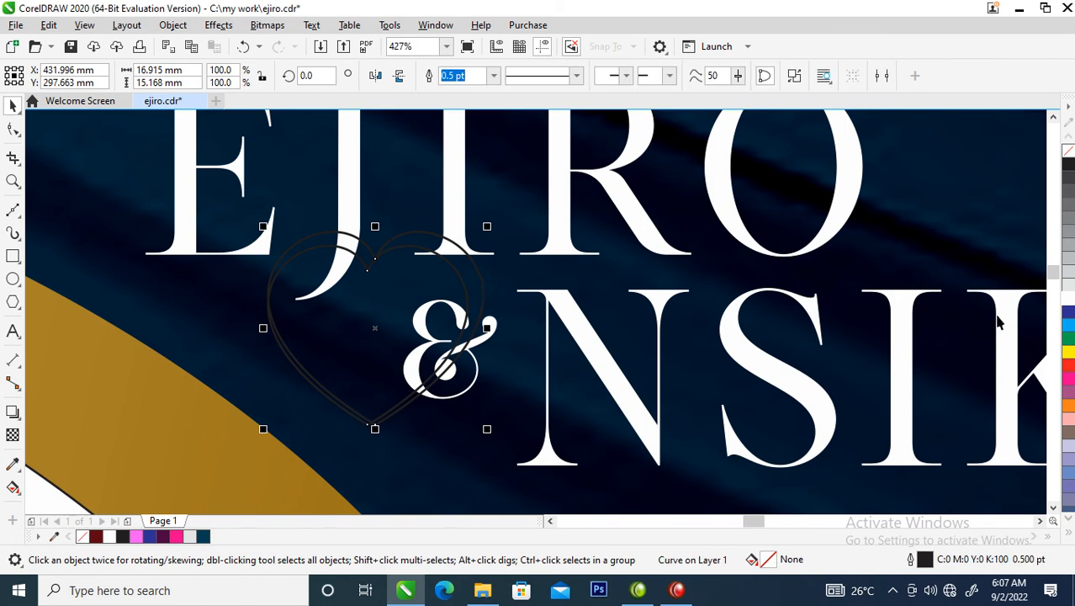
left_click(1070, 163)
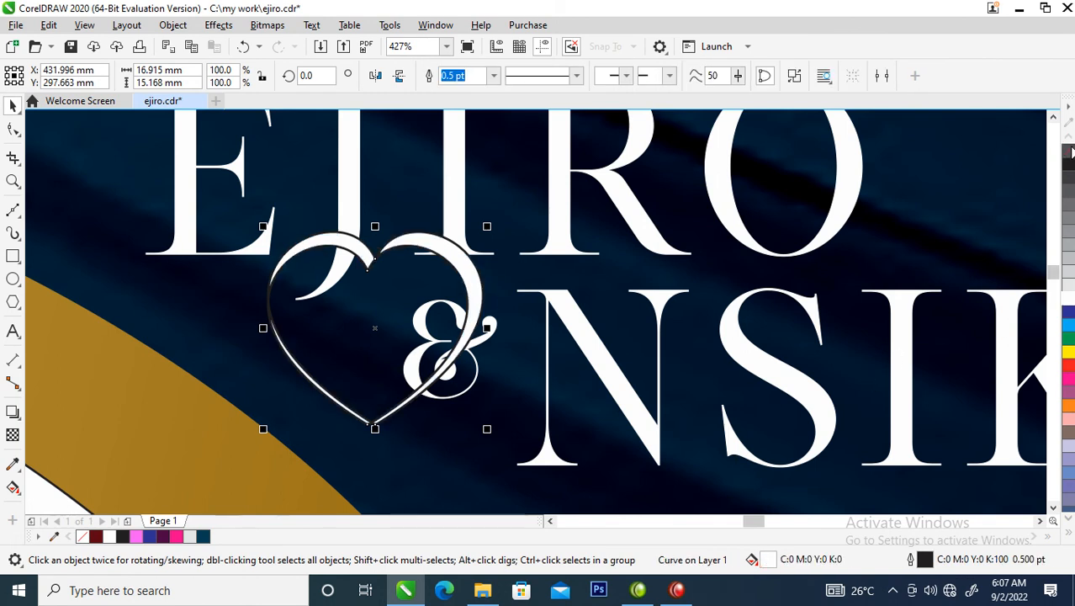
right_click(1069, 150)
Place the hollow heart around the ampersand beside the second name and rotate it about 39°
left_click_drag(468, 278, 531, 314)
left_click(526, 307)
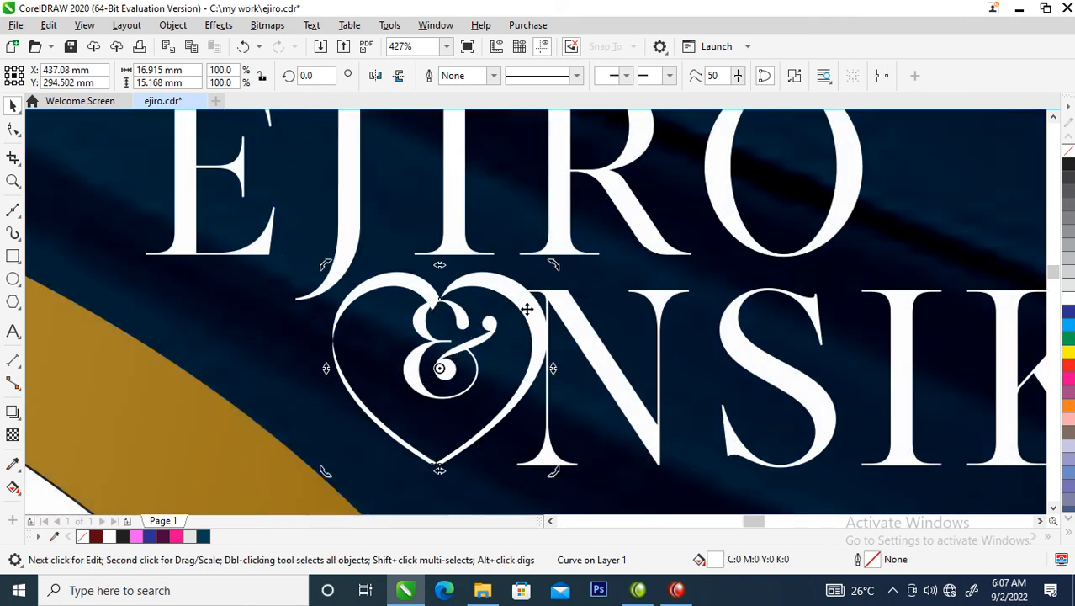
left_click_drag(552, 259, 446, 227)
left_click(442, 220)
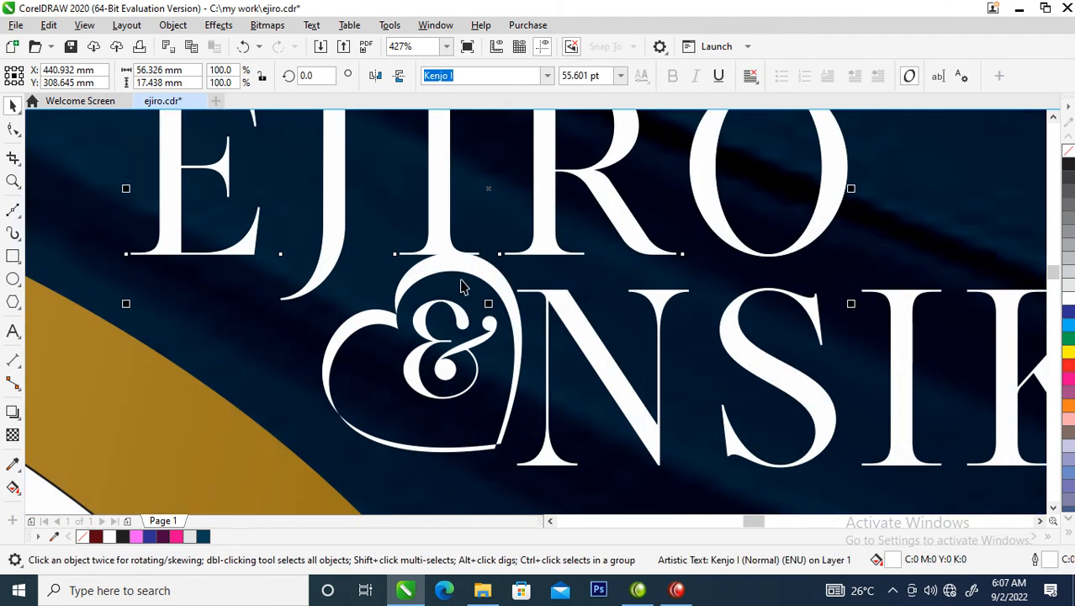
left_click_drag(462, 288, 472, 293)
left_click_drag(520, 335, 535, 337)
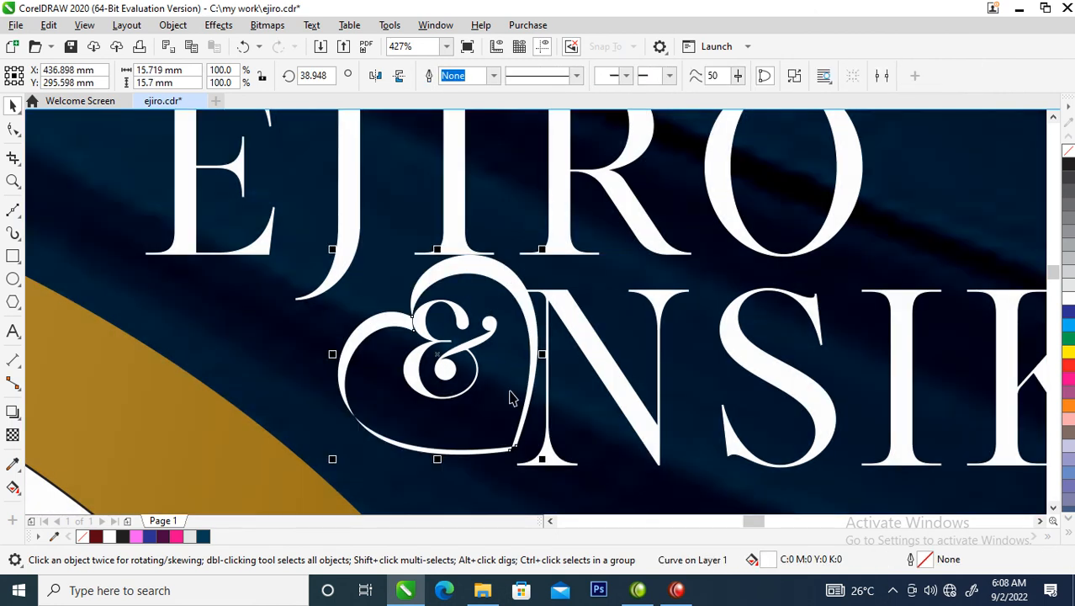
Move the ampersand slightly down so it sits centred inside the tilted heart
left_click(472, 360)
left_click_drag(476, 351, 483, 380)
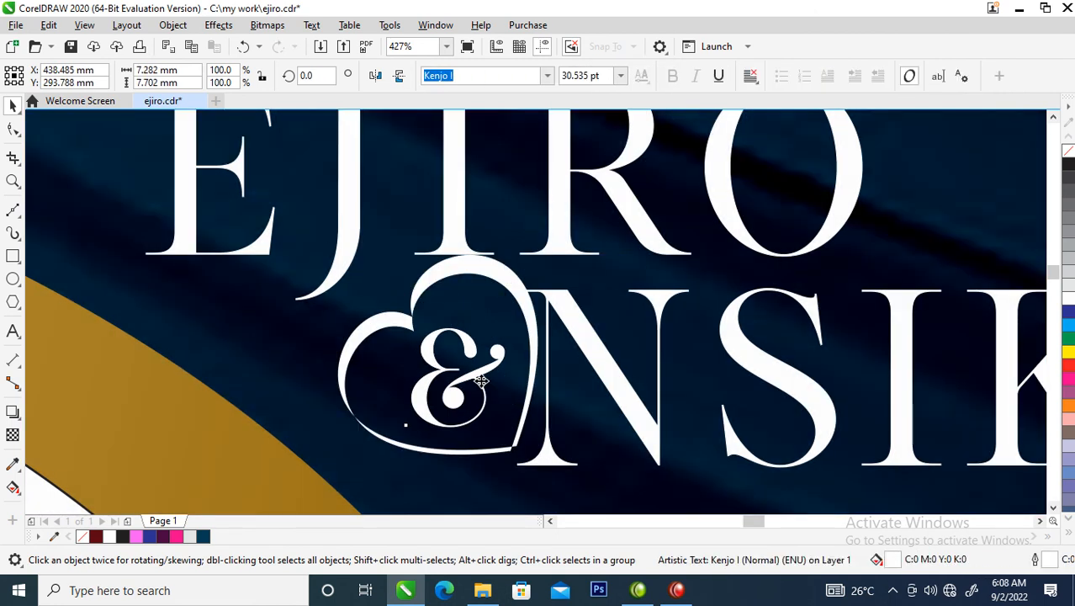
left_click(482, 380)
Set the outline width of both names to 3 points
scroll(501, 386, "down", 5)
key("z")
mouse_move(383, 257)
left_mouse_down()
mouse_move(759, 440)
mouse_move(833, 452)
left_mouse_up()
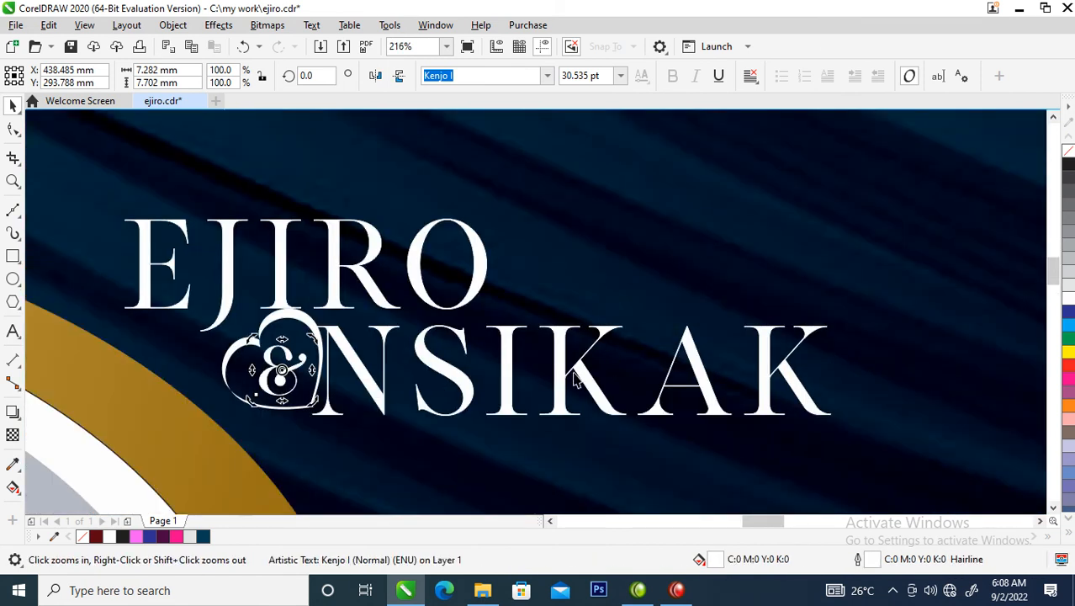
left_click(504, 336)
left_click(589, 383)
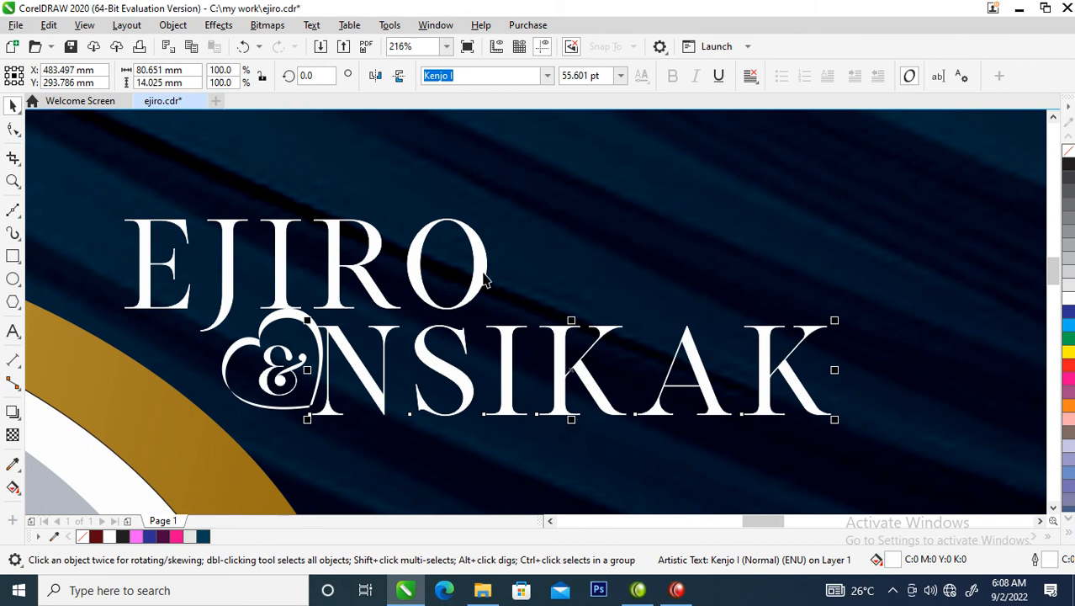
left_click(485, 280, "shift")
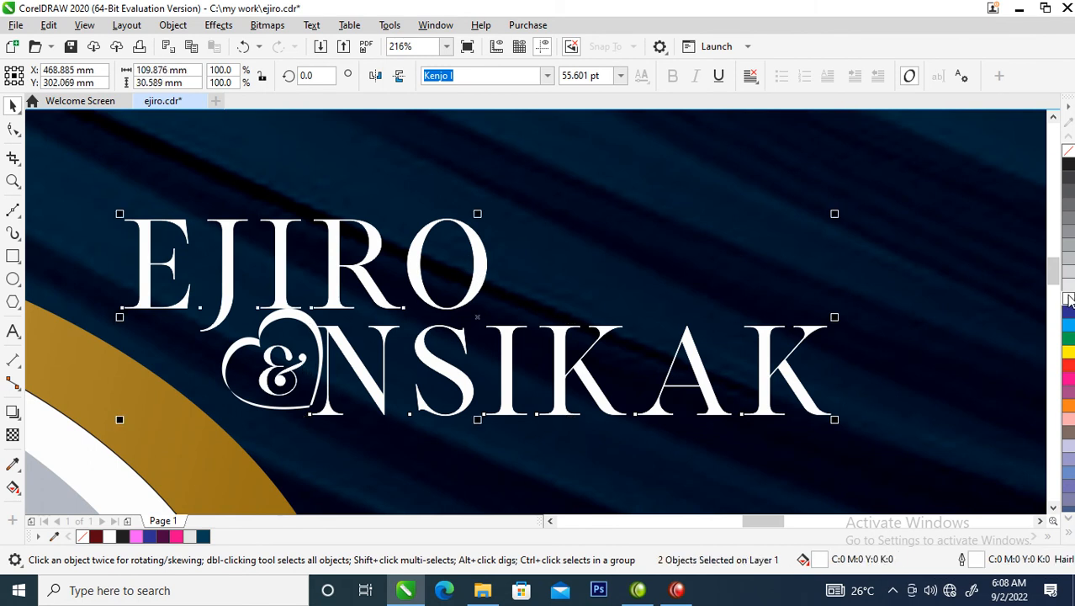
key("F12")
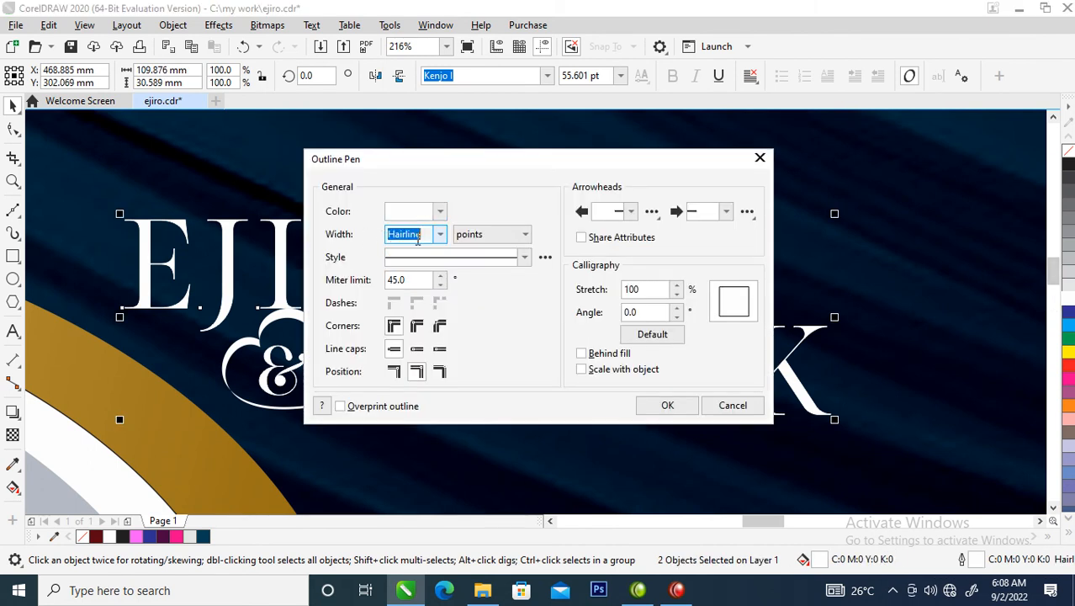
type("3")
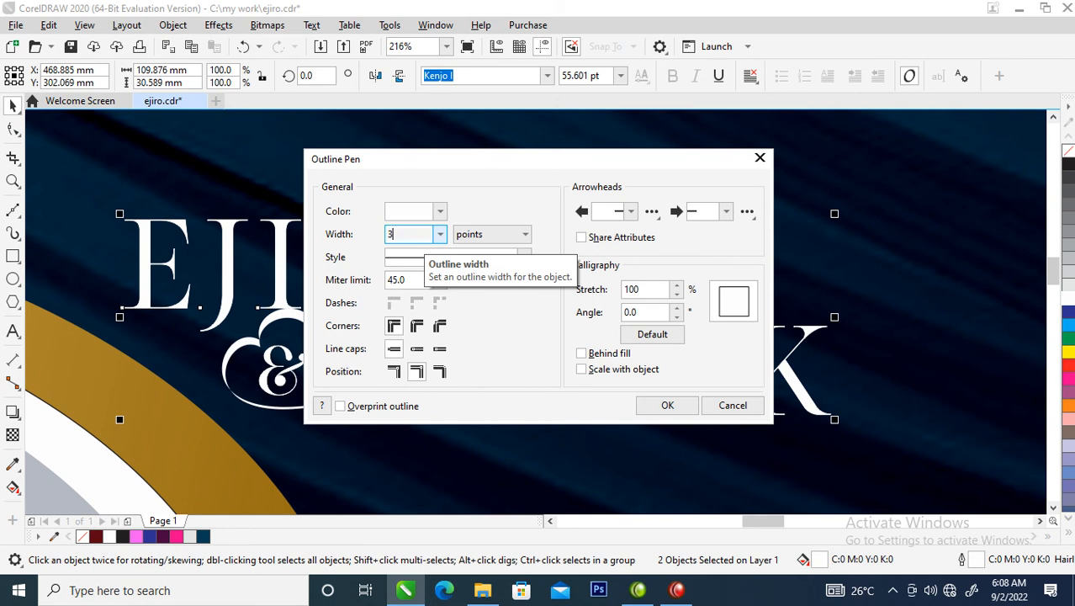
left_click(667, 407)
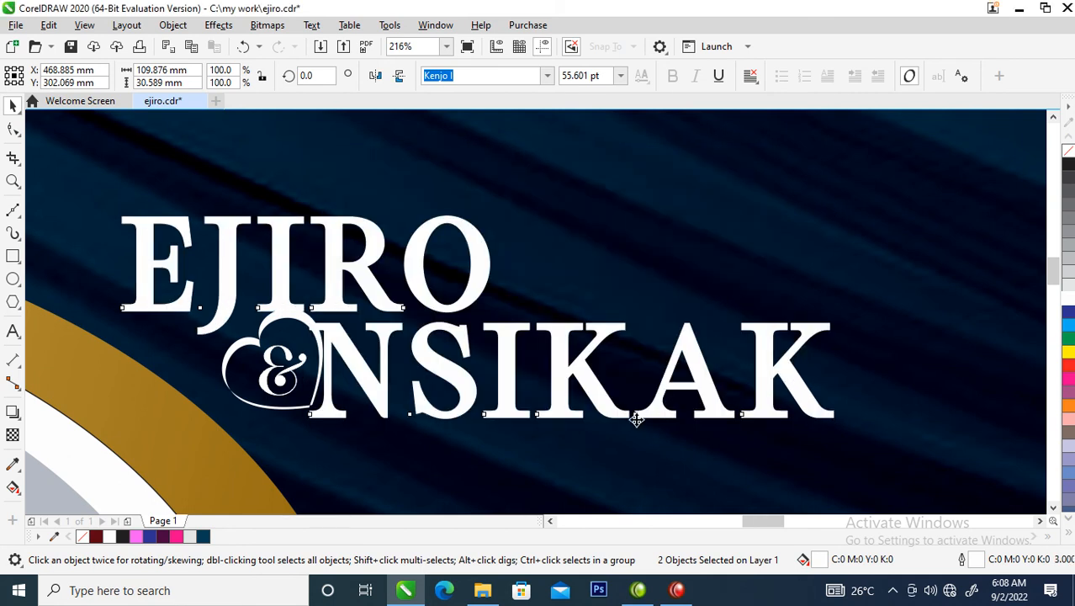
Convert the outlines of both names to objects and combine each name with its outline into a single curve
left_click(173, 24)
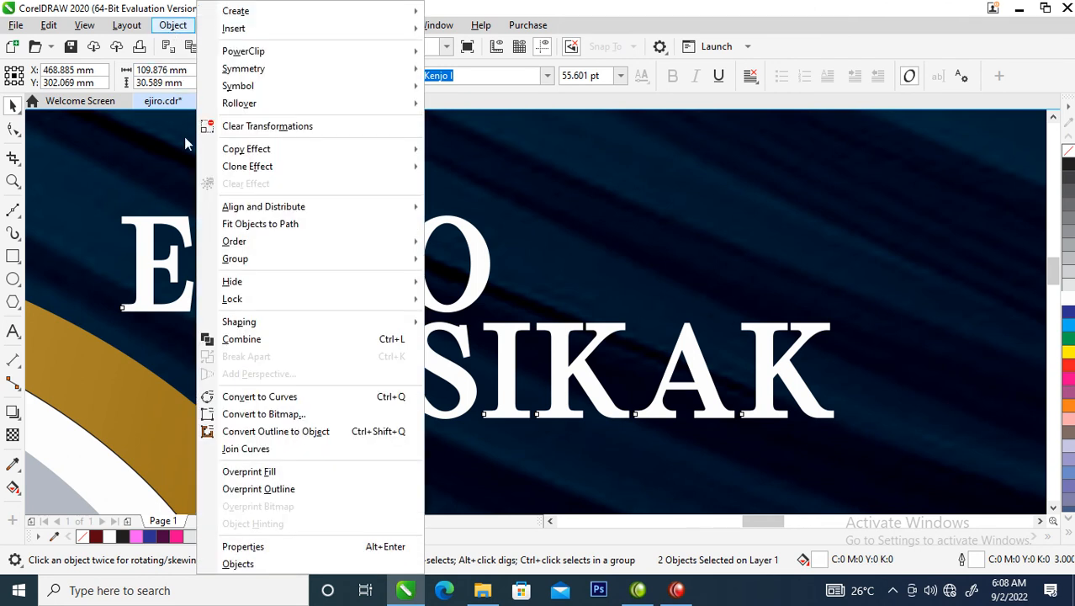
left_click(264, 433)
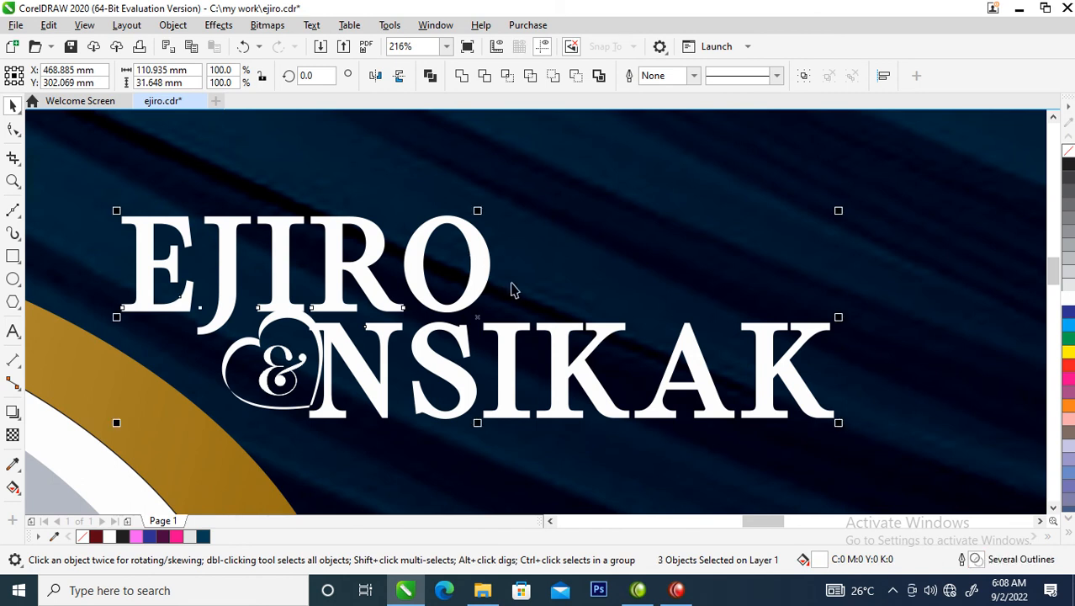
left_click(538, 155)
left_click_drag(565, 159, 70, 355)
key("ctrl+l")
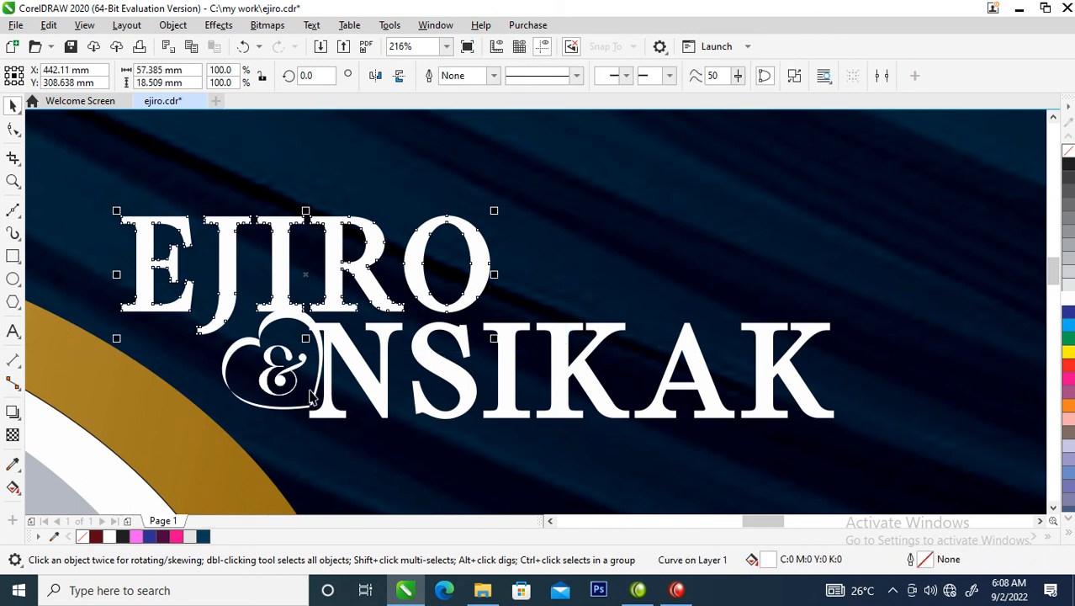
left_click_drag(288, 296, 897, 471)
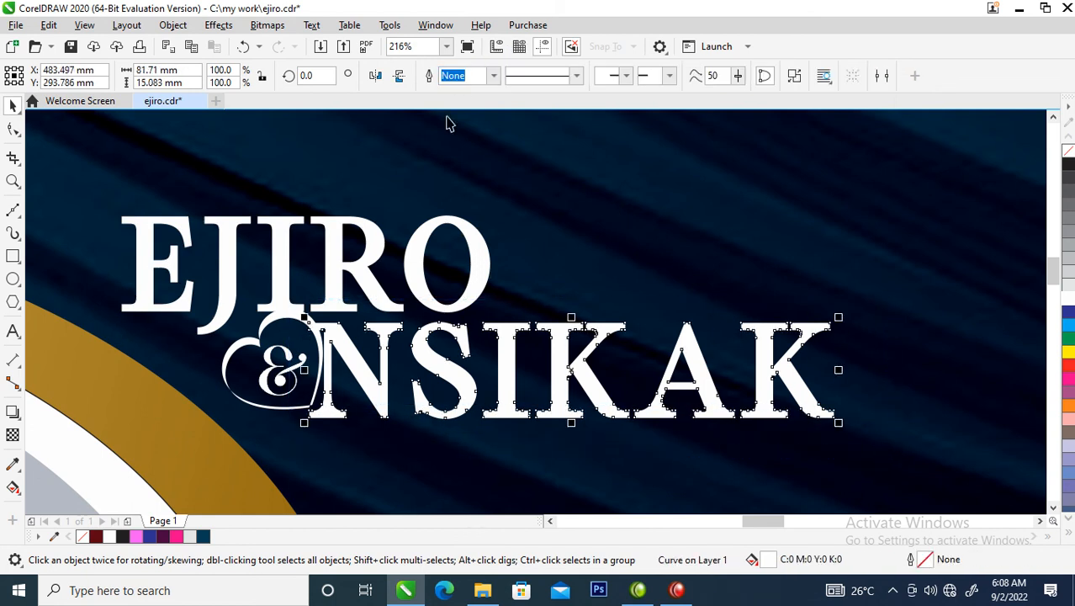
left_click(460, 77)
Apply the gold fountain fill to both names
scroll(459, 229, "down", 5)
key("z")
left_click_drag(270, 151, 733, 330)
left_click_drag(966, 400, 427, 173)
left_click(515, 259)
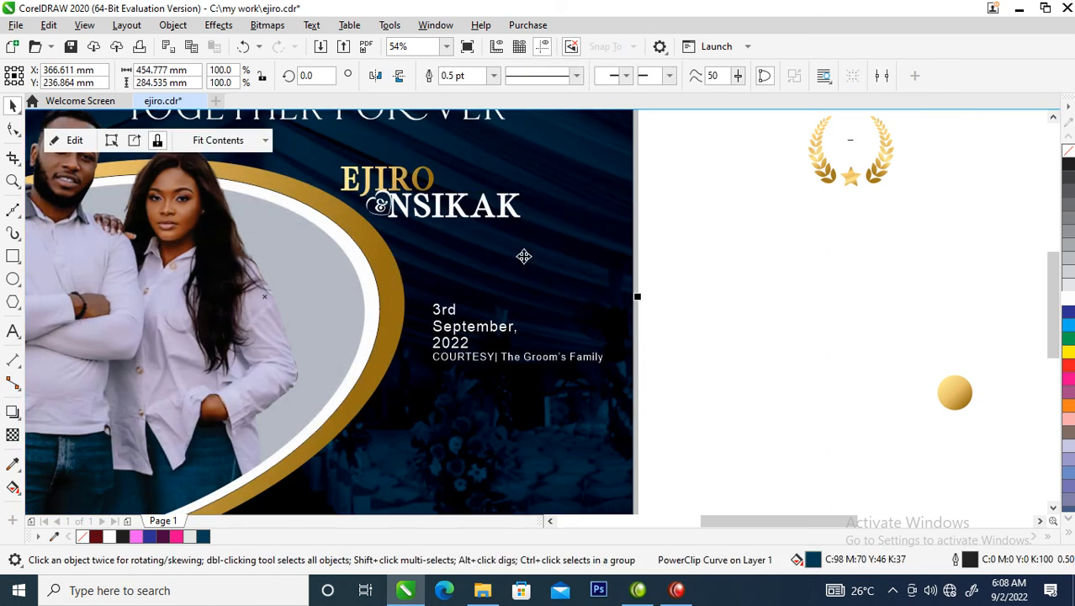
left_click(457, 209)
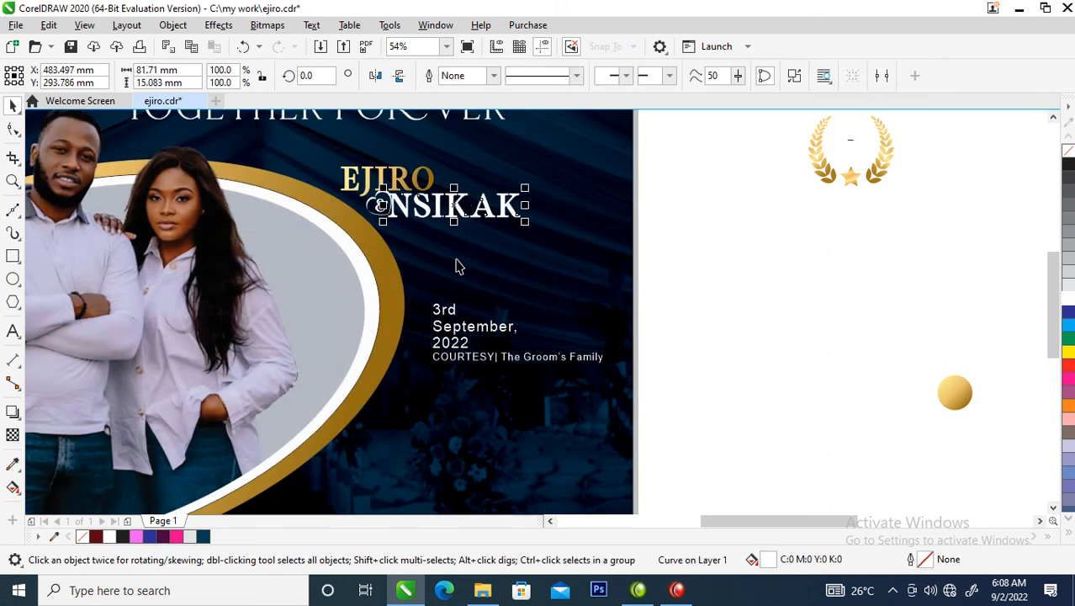
key("ctrl+r")
Move the date and courtesy text down to the lower part of the dark blue panel
key("F4")
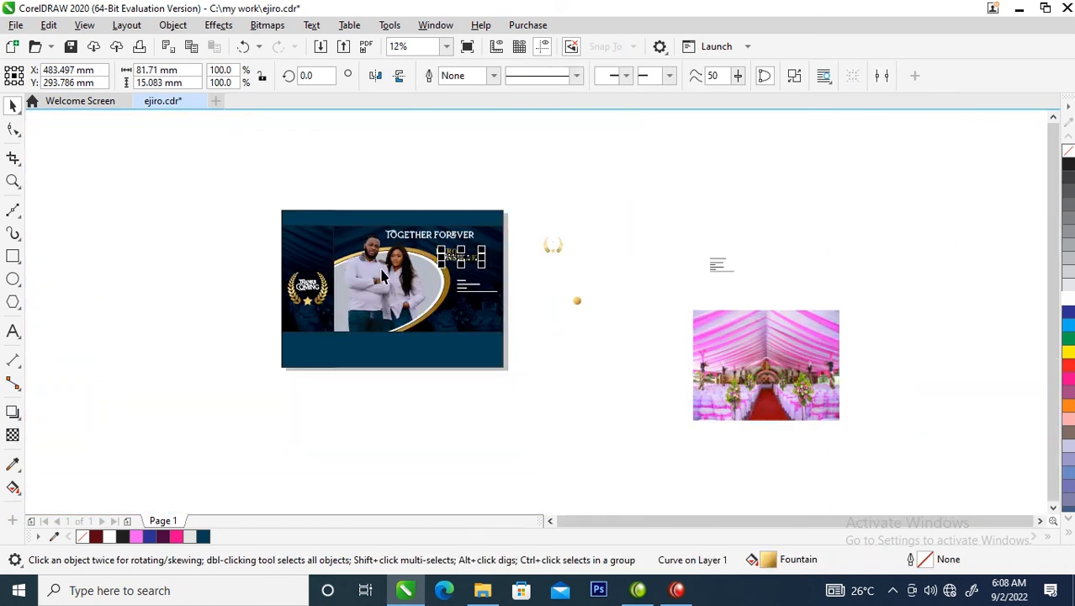
key("z")
left_click_drag(276, 212, 562, 367)
left_click_drag(843, 259, 589, 355)
left_click_drag(655, 328, 673, 395)
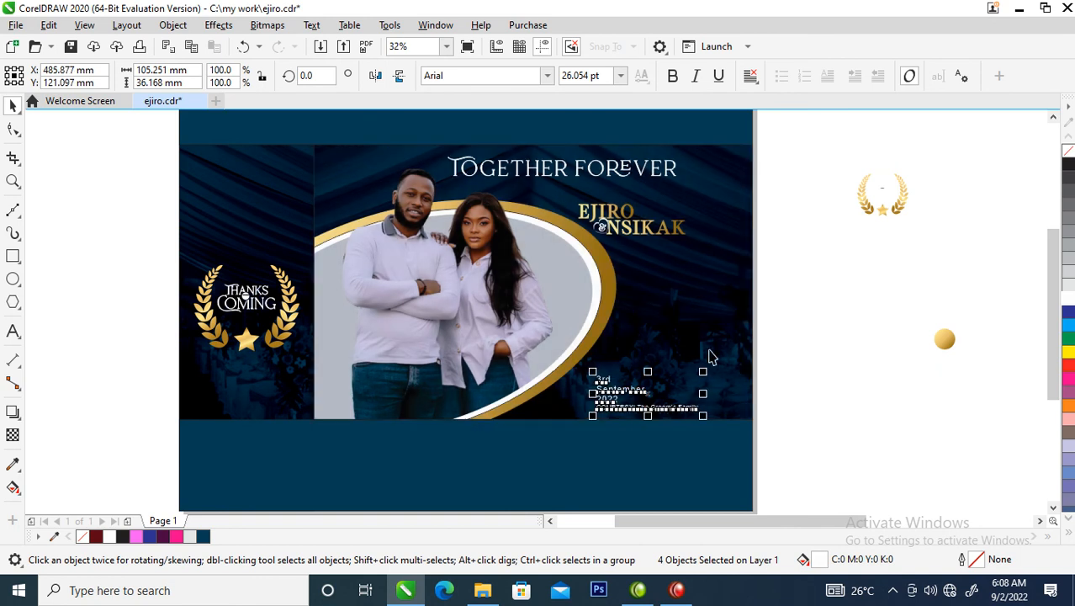
Enlarge the names with their ampersand heart to about 168 × 48 mm and move them down just above the date
left_click_drag(805, 195, 532, 266)
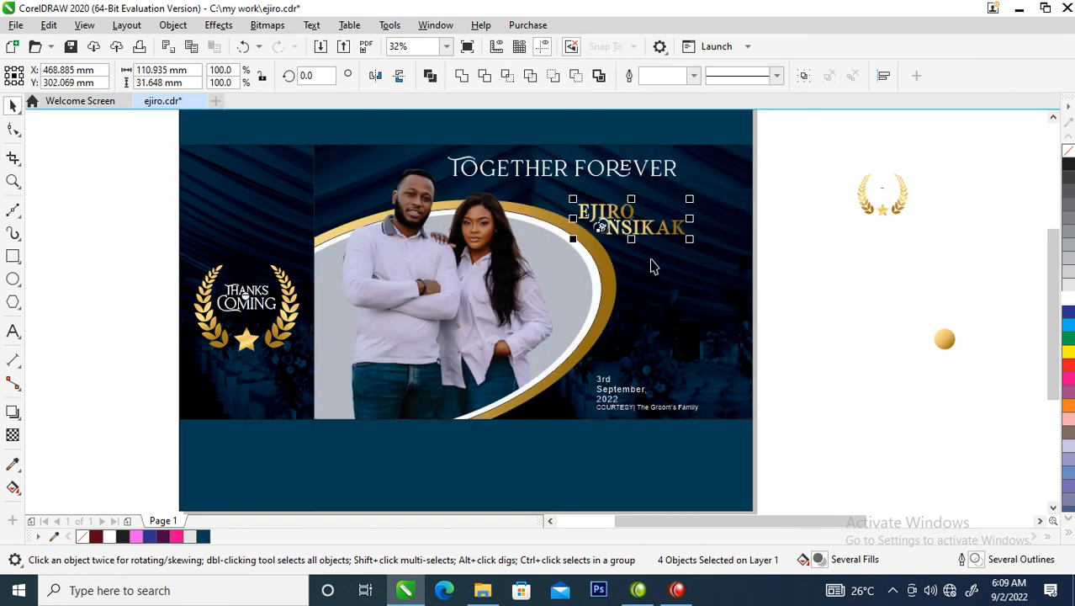
left_click_drag(689, 238, 745, 254)
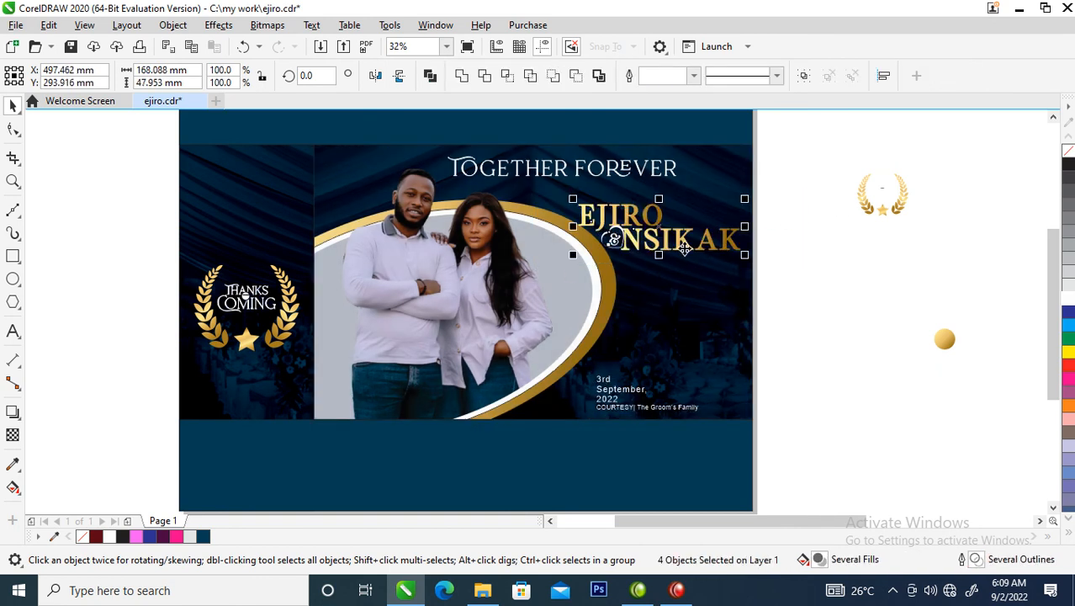
left_click_drag(682, 239, 662, 330)
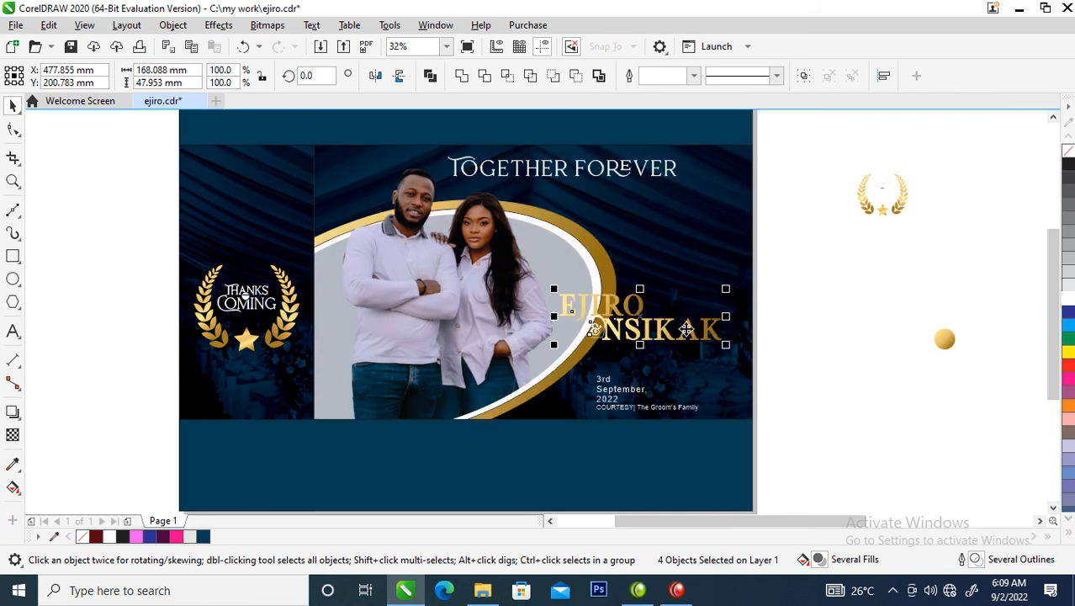
Shift the gold-framed couple photo left and slightly up inside its panel, and move the first name right, clear of the frame
left_click(521, 244, "ctrl")
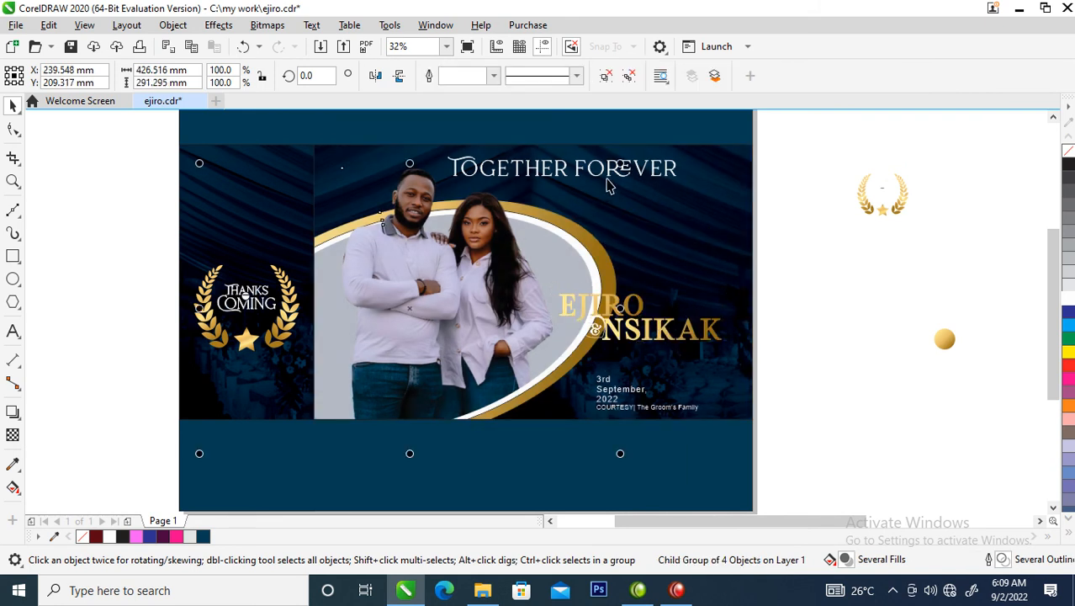
left_click_drag(521, 257, 487, 245)
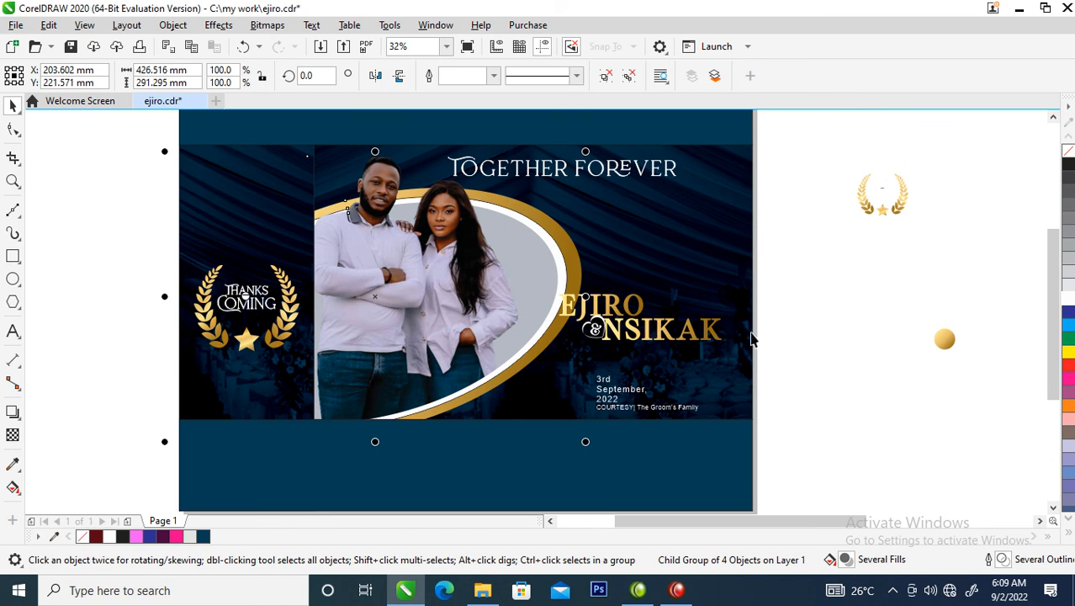
left_click_drag(644, 318, 669, 315)
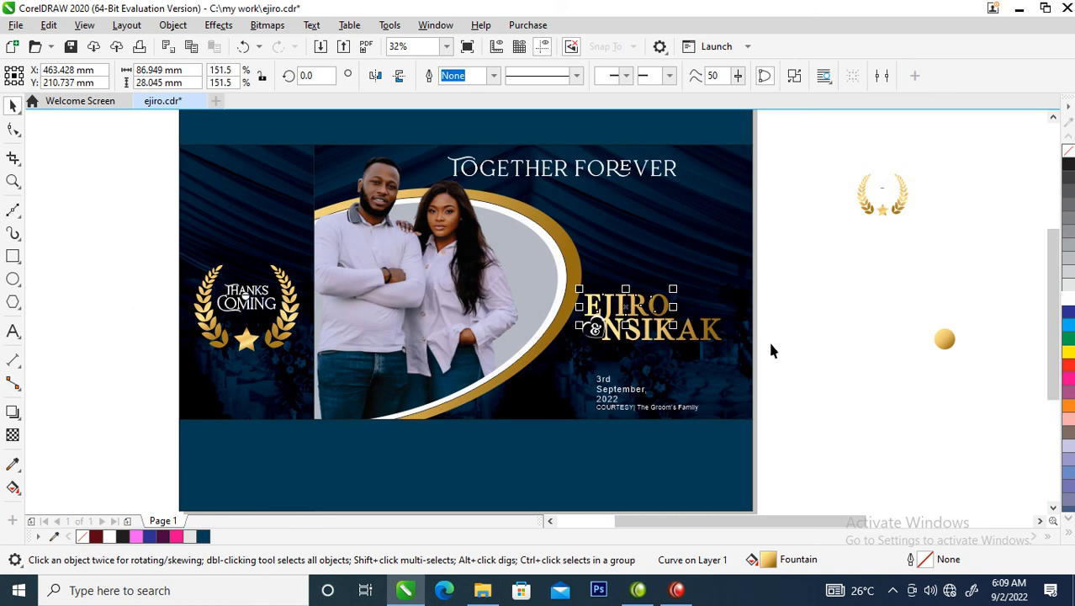
Enlarge the couple's names and their ampersand heart together to about 185 × 62 mm
left_click_drag(804, 258, 525, 379)
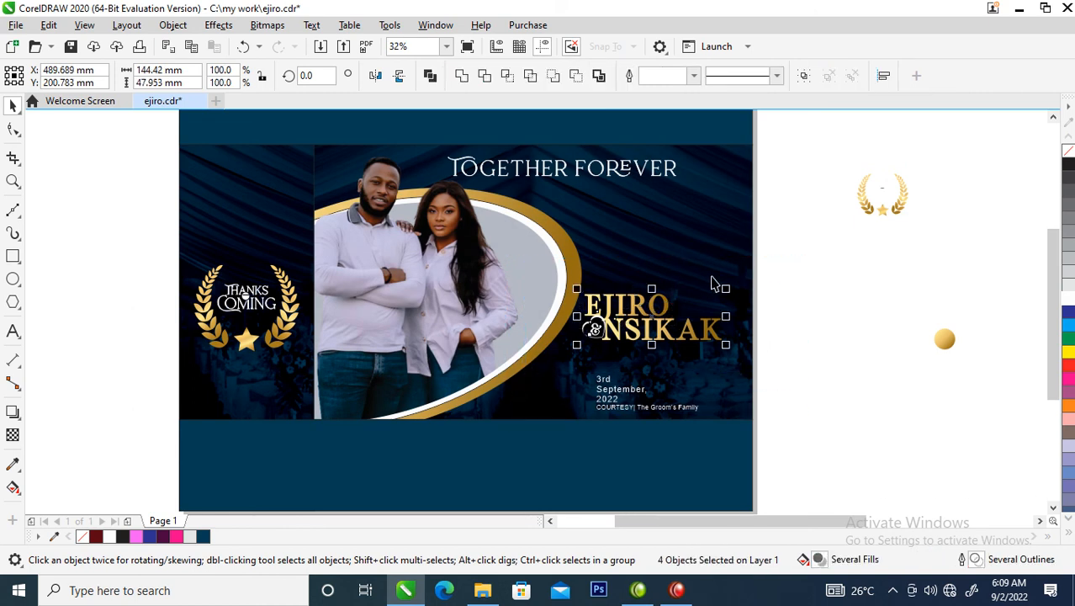
left_click_drag(722, 292, 742, 271)
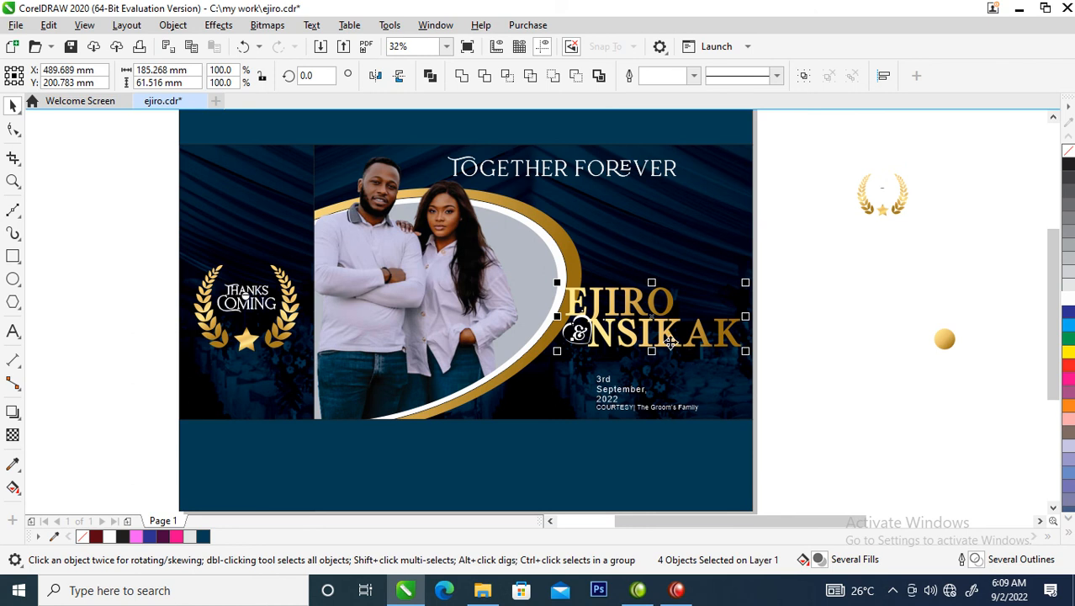
Shrink the gold-framed couple photo slightly and shift it left and up inside its panel
left_click(455, 287, "ctrl")
left_click_drag(512, 339, 521, 284)
left_click_drag(580, 135, 560, 149)
Move the names and ampersand heart slightly left and down beside the resized frame, and enlarge them a little more
left_click_drag(807, 263, 510, 373)
left_click_drag(671, 334, 659, 341)
left_click_drag(727, 282, 736, 279)
Move the "Together forever" heading right and down, clear of the photo, and set its font to Edwardian Script ITC
left_click_drag(635, 181, 716, 199)
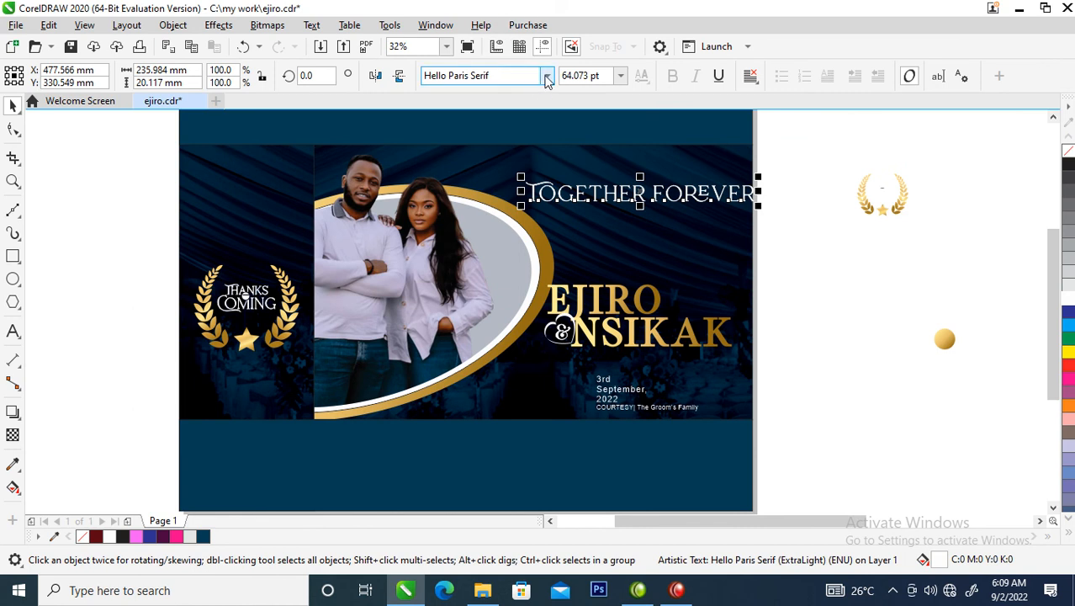
left_click(547, 77)
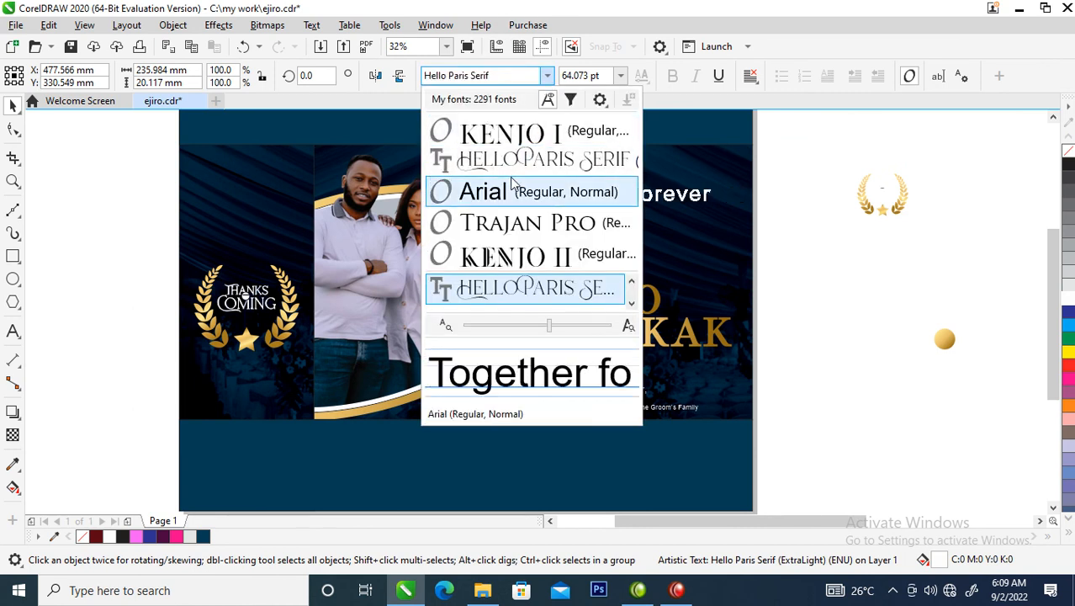
type("ed")
key("Return")
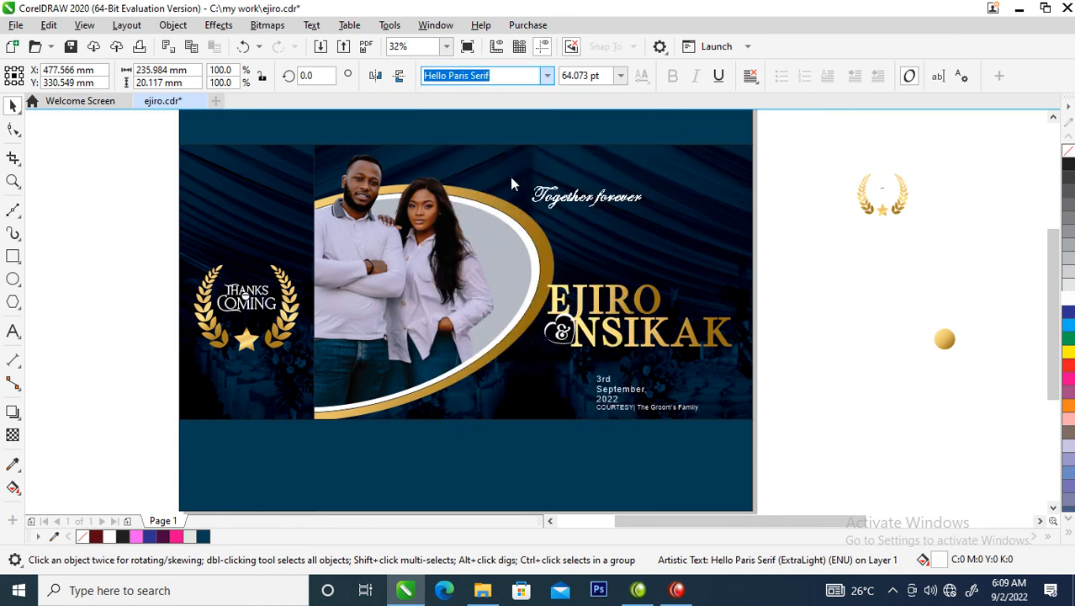
Separate the heading into two words, enlarge "Together" to about 139.5 pt and place "forever" beneath it
left_click_drag(627, 202, 653, 208)
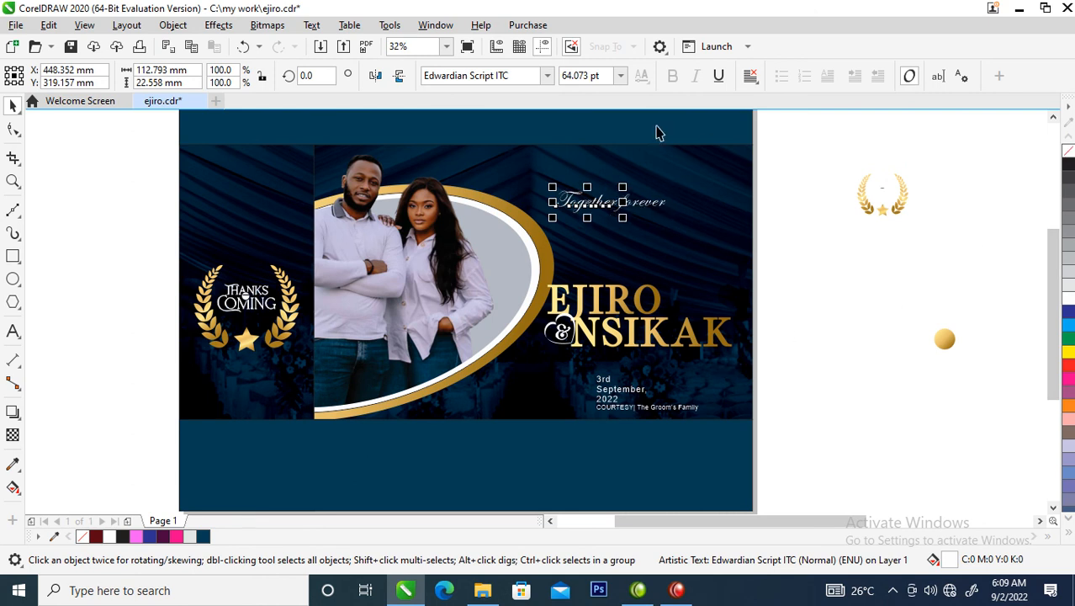
left_click_drag(647, 214, 599, 222)
left_click(617, 202)
left_click_drag(631, 183, 695, 159)
left_click_drag(607, 225, 642, 211)
Set "forever" in Kenjo I, reduce it to about 49 pt and centre it under "Together"
key("F2")
left_click_drag(521, 153, 766, 281)
left_click(545, 78)
left_click(546, 76)
left_click(505, 161)
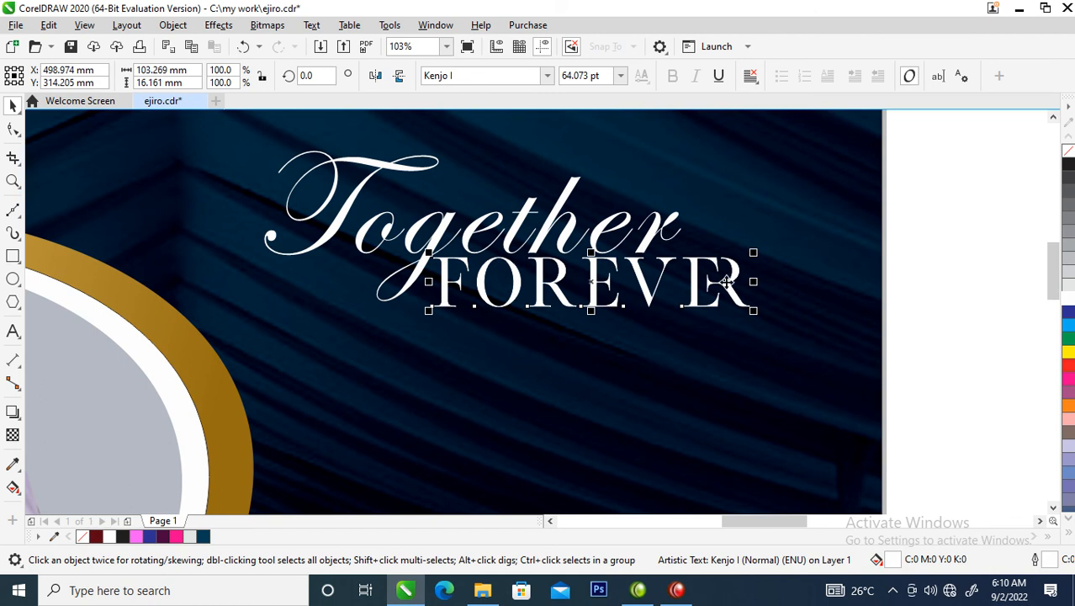
left_click_drag(725, 283, 613, 301)
left_click_drag(639, 263, 602, 267)
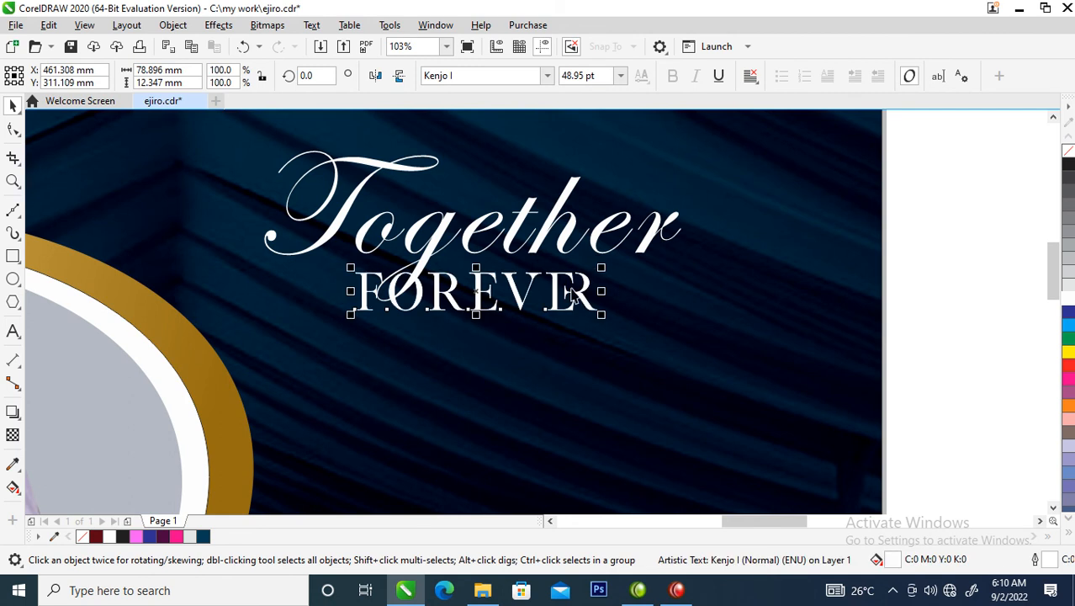
Trim the g's lower loop off "Together" using a rectangle about 96 × 17 mm drawn around "FOREVER", and delete the rectangle
left_click(445, 258)
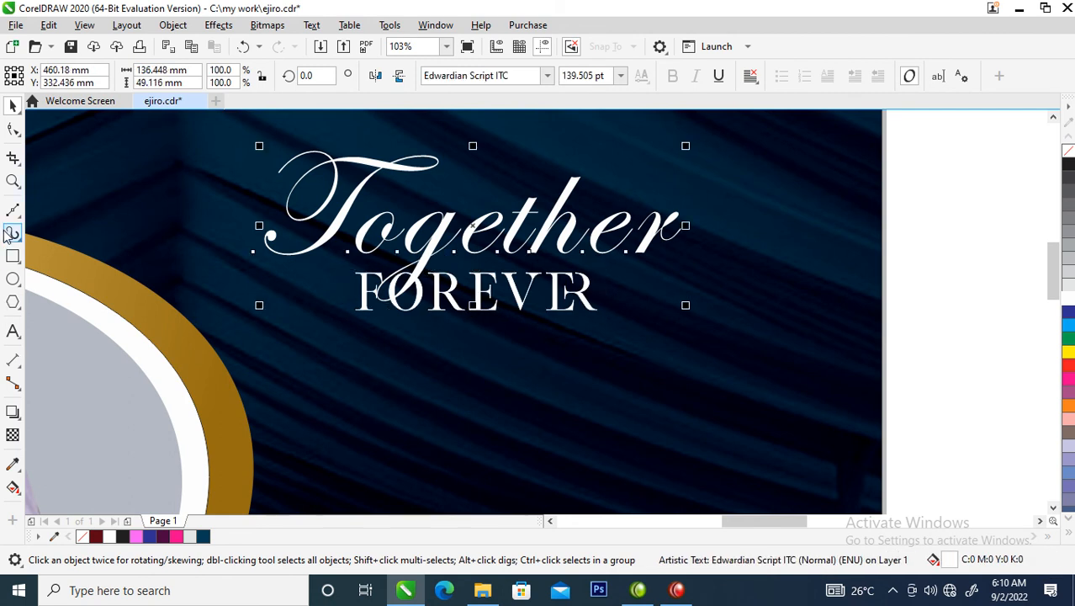
left_click(12, 256)
left_click_drag(312, 267, 614, 326)
key("space")
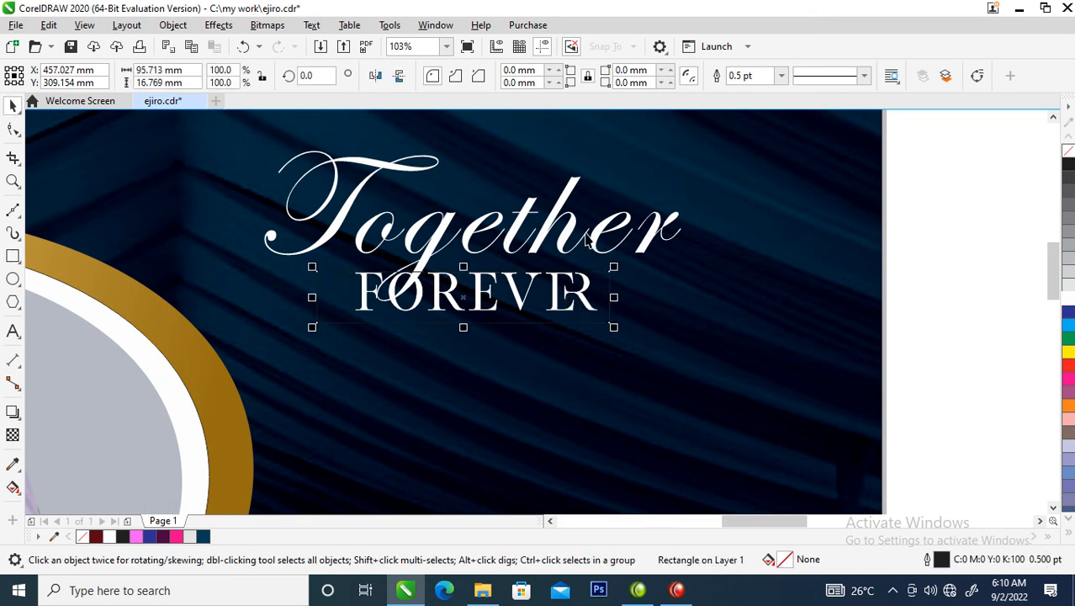
left_click(568, 240, "shift")
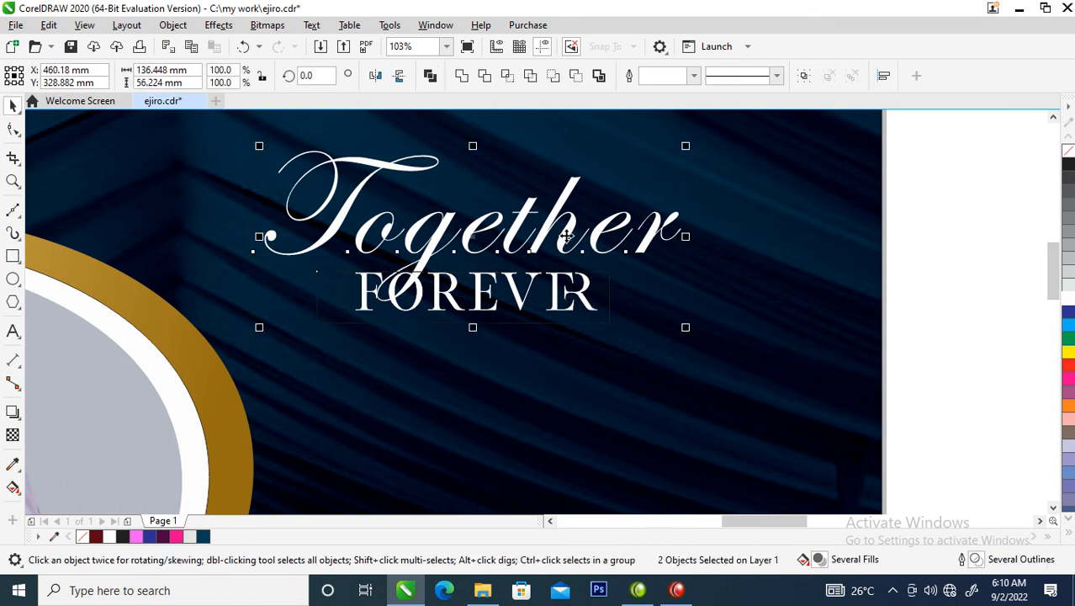
left_click(485, 77)
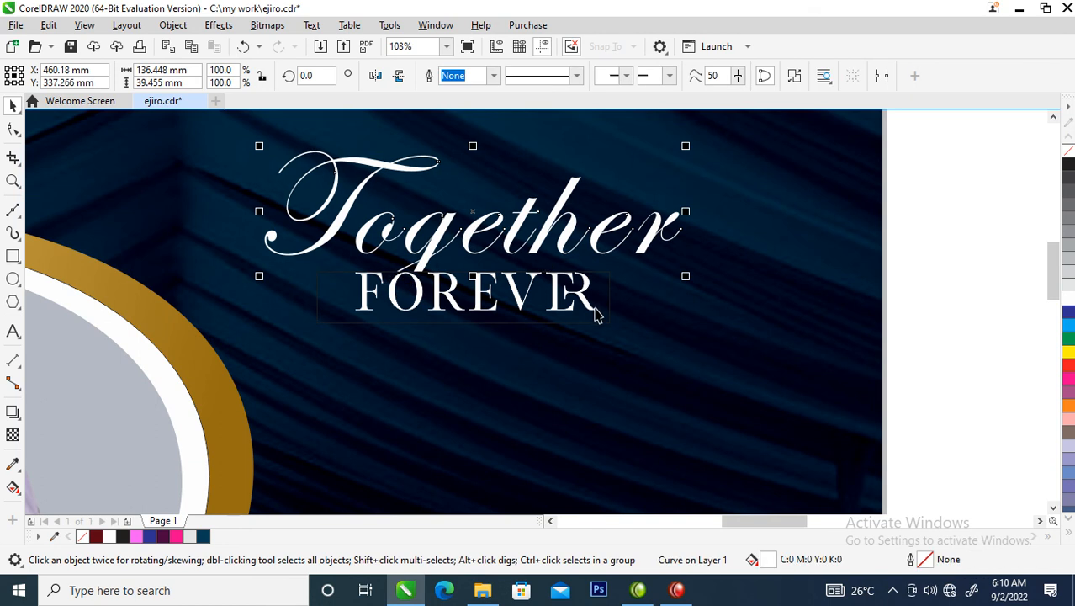
left_click(606, 307)
key("Delete")
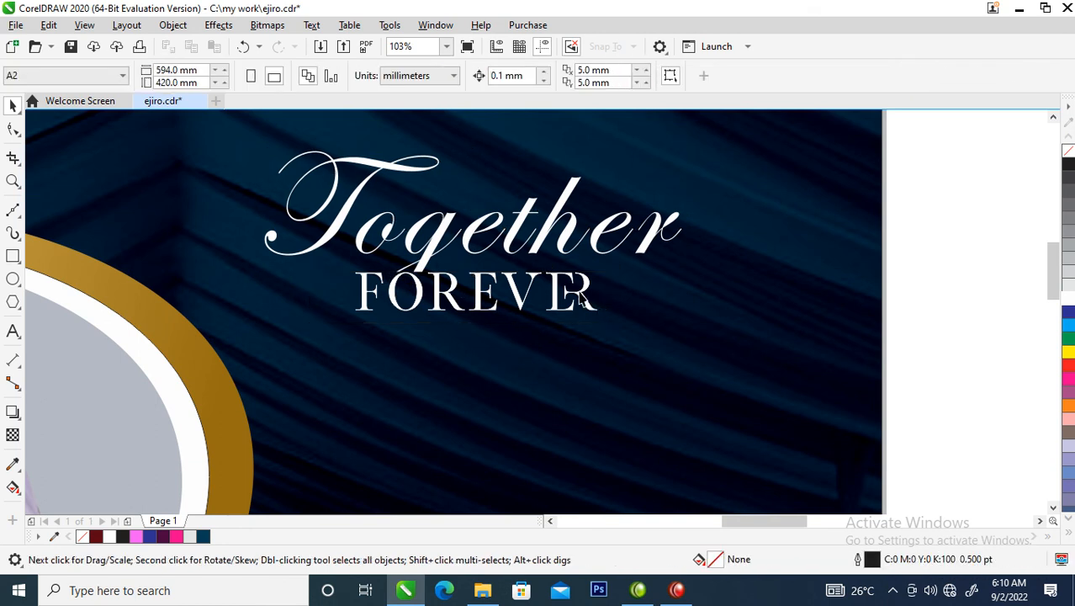
Give "Together" and "FOREVER" a white outline and move them down about 30 mm, closer to the couple's names
left_click(581, 297)
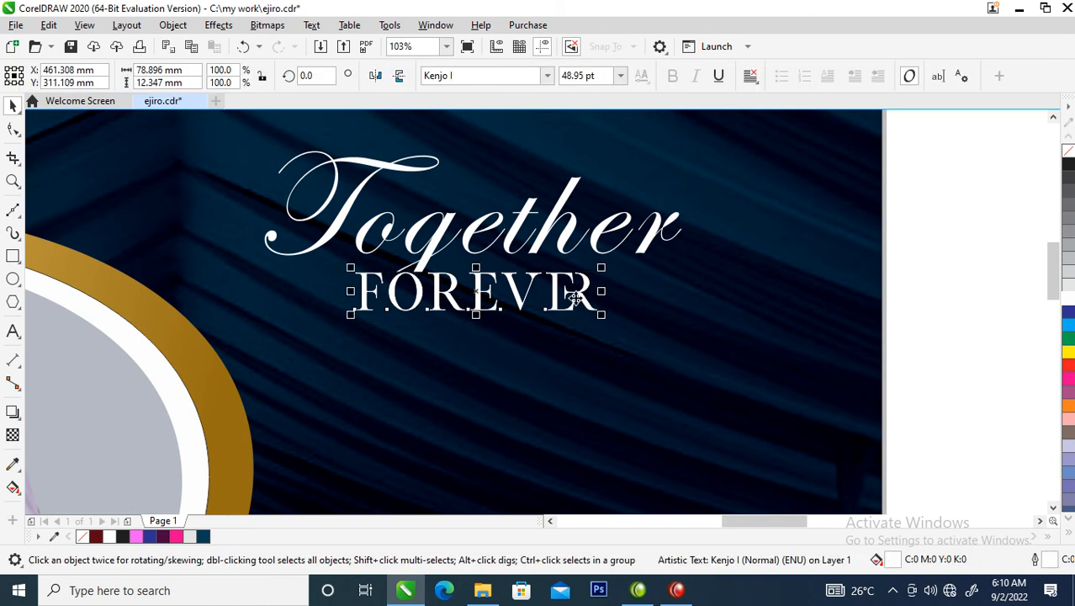
scroll(581, 298, "down", 3)
key("F2")
left_click_drag(264, 212, 723, 410)
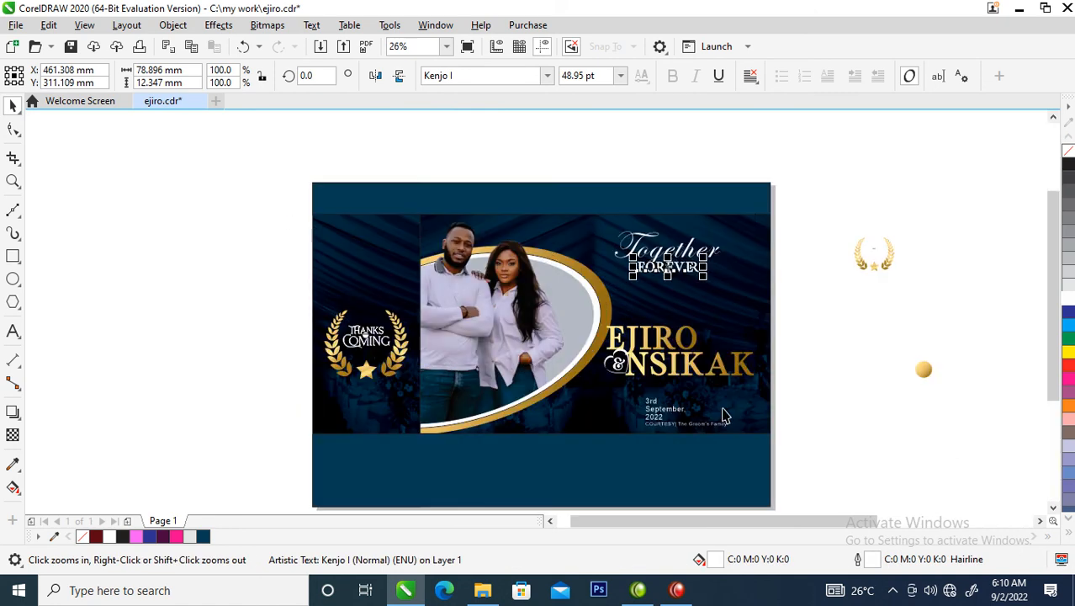
left_click_drag(791, 207, 577, 291)
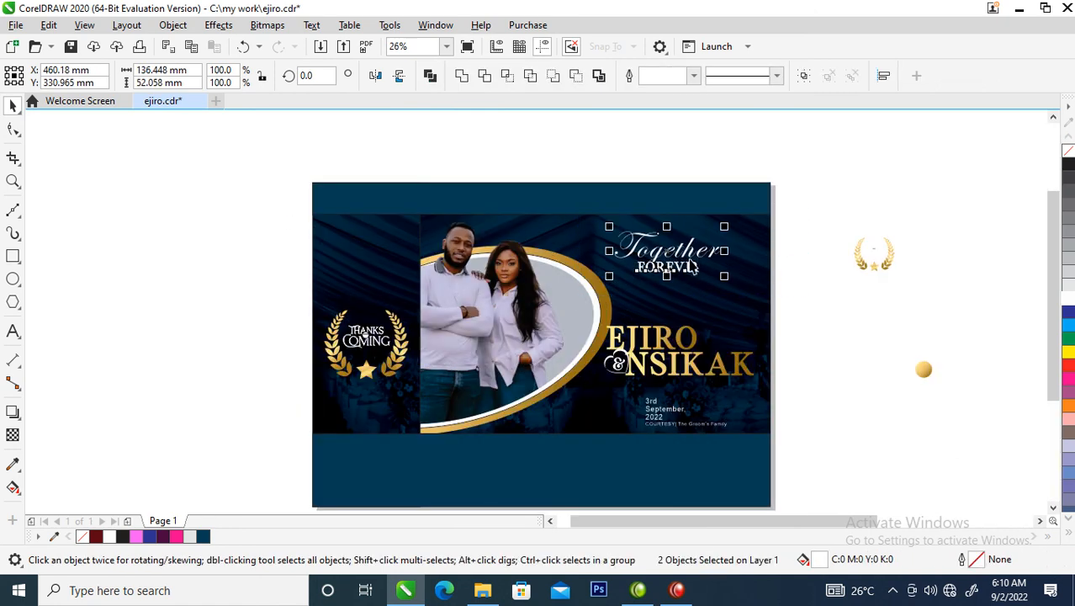
right_click(1069, 299)
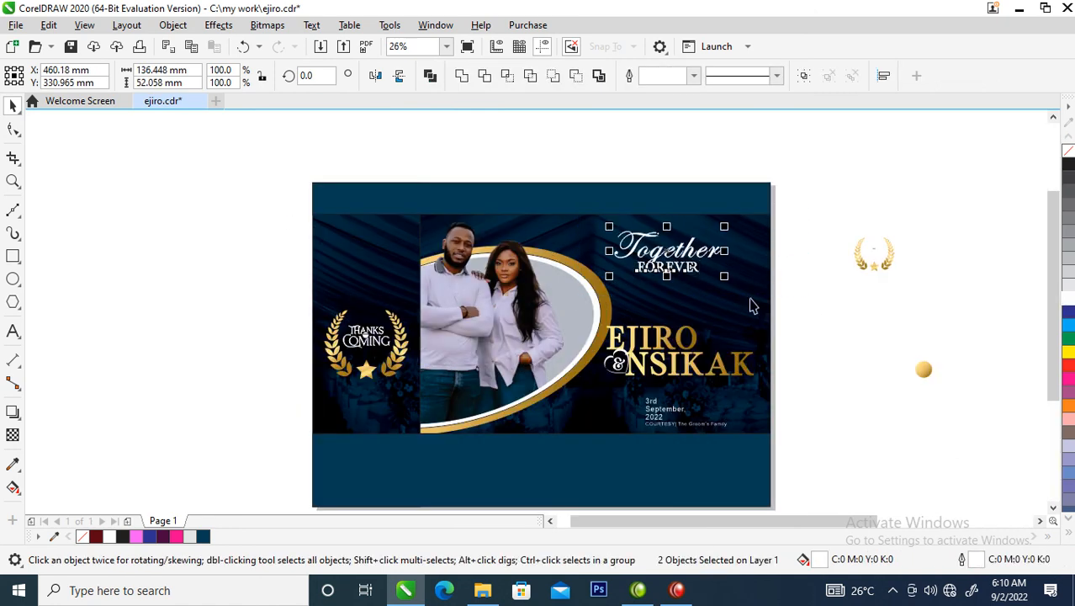
left_click_drag(698, 257, 696, 279)
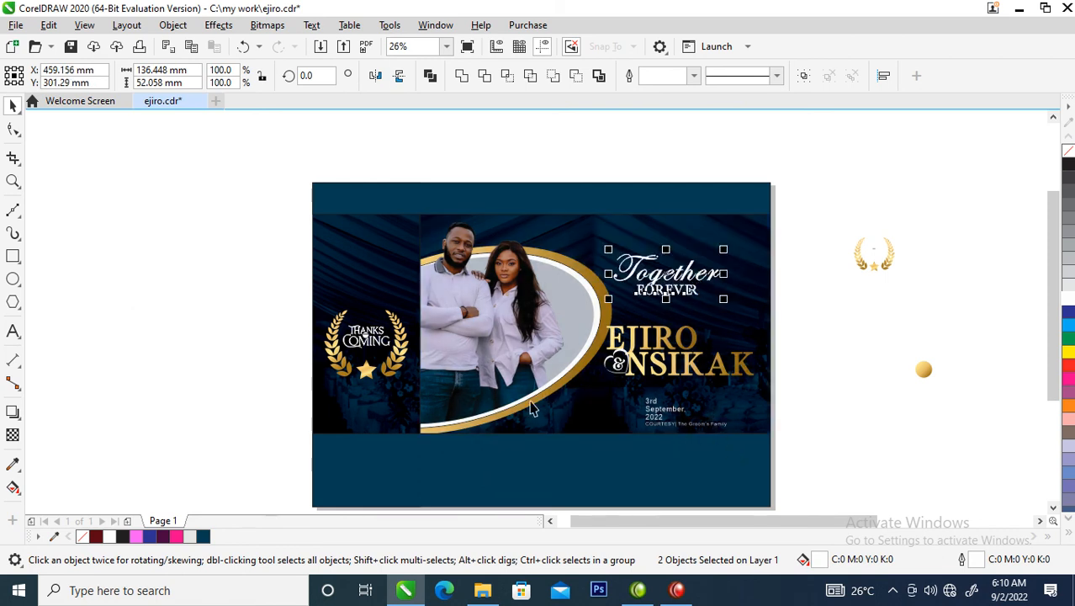
Combine the three date pieces into the single line "3rd September, 2022"
key("z")
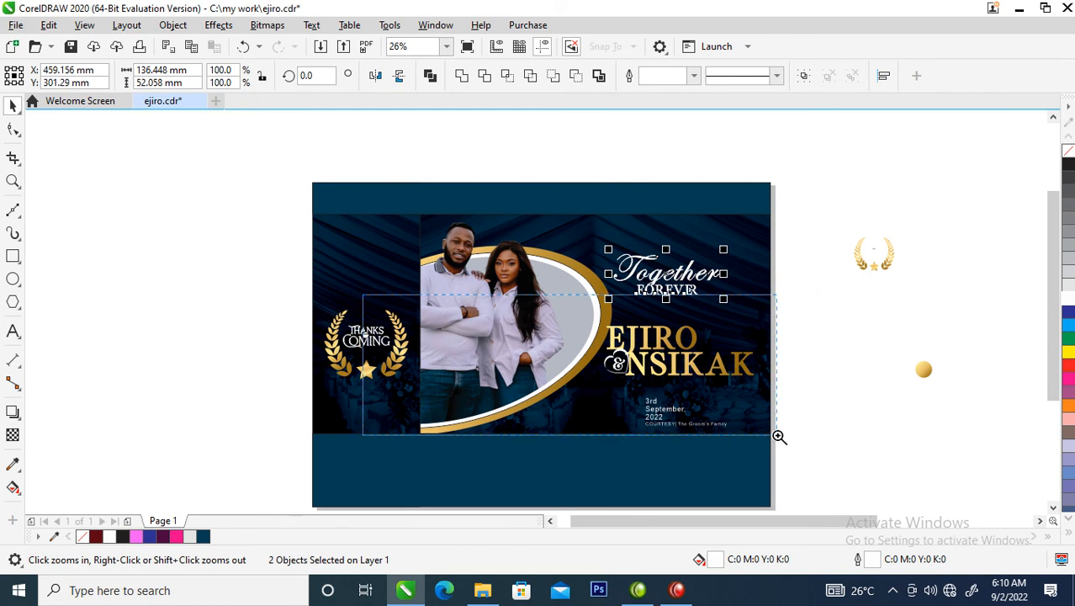
scroll(636, 413, "up", 2)
left_click(673, 385)
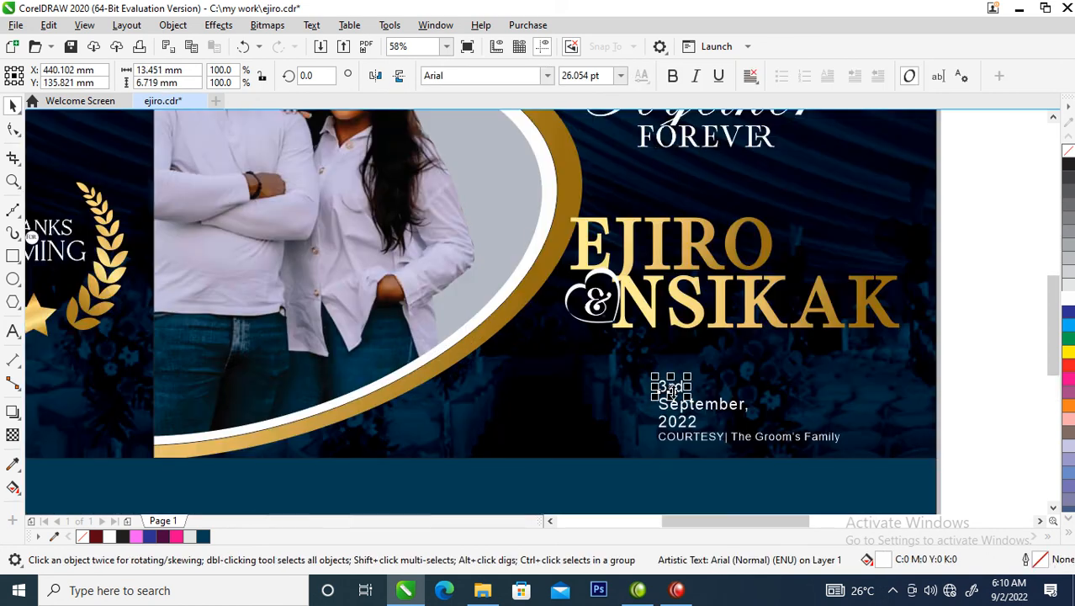
left_click(669, 408, "shift")
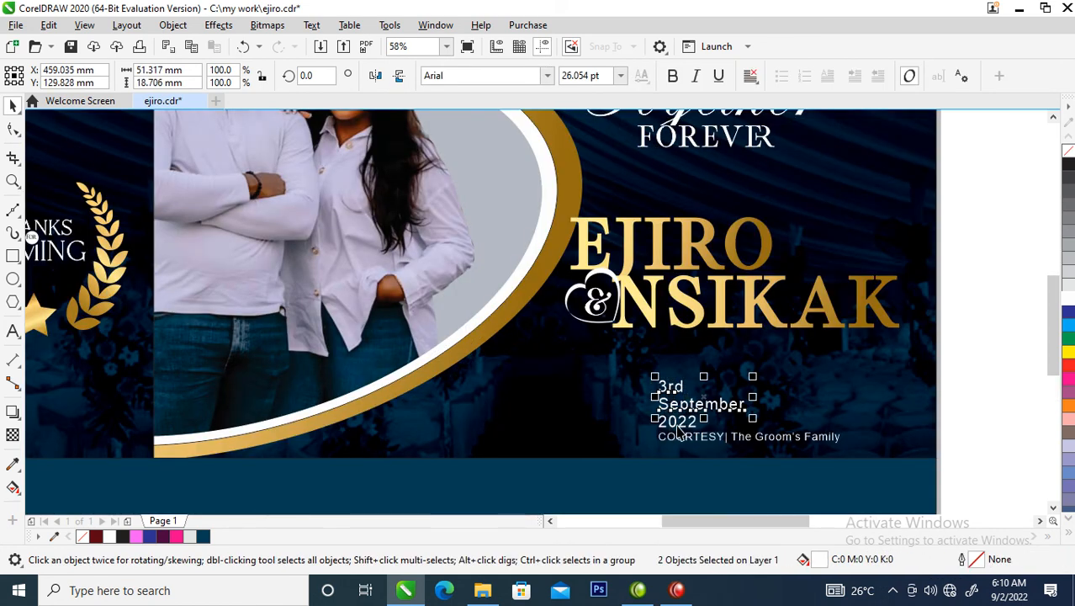
left_click(680, 425, "shift")
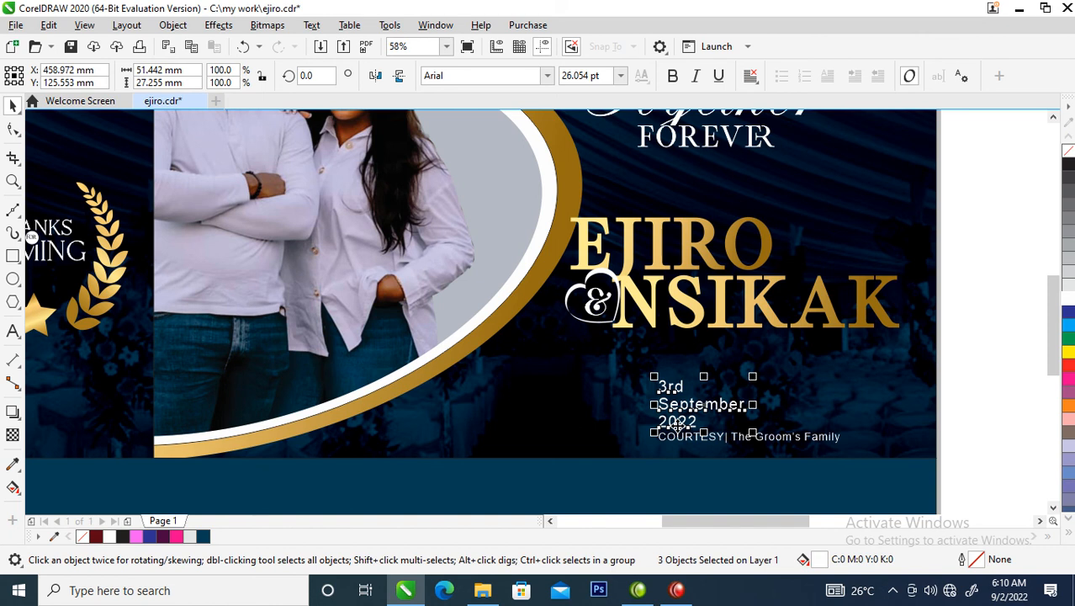
key("ctrl+l")
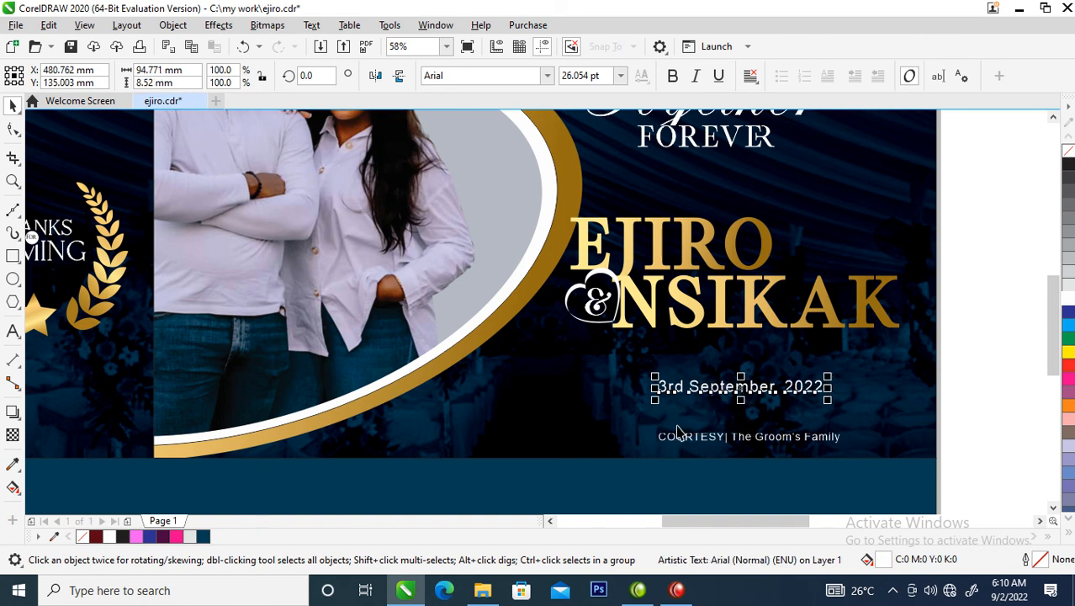
Set the date in Kenjo I at about 33 pt with a white outline and place it directly beneath the names
left_click(547, 75)
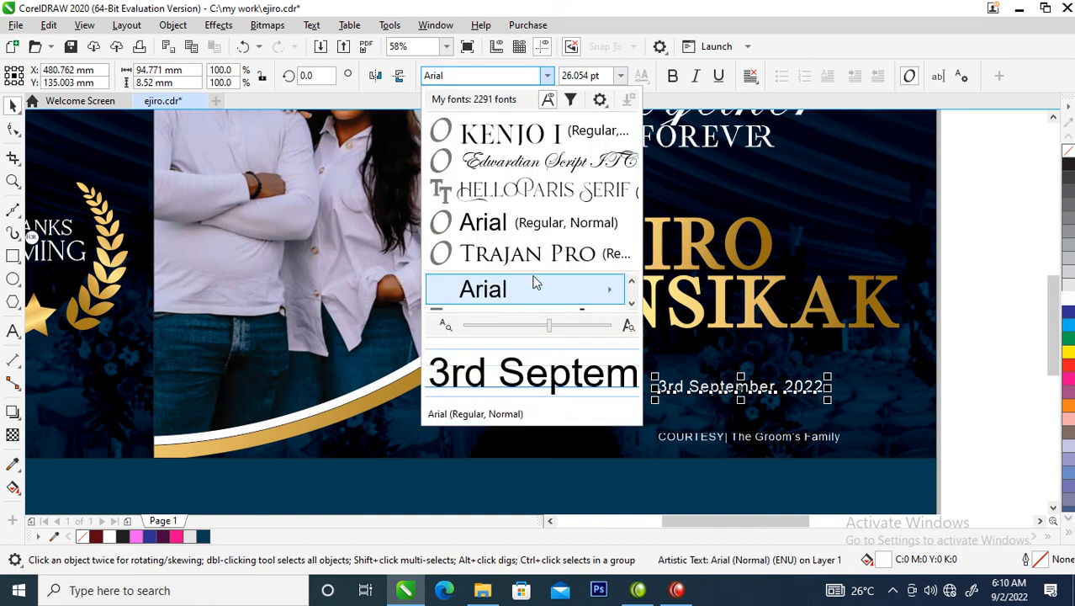
left_click(524, 135)
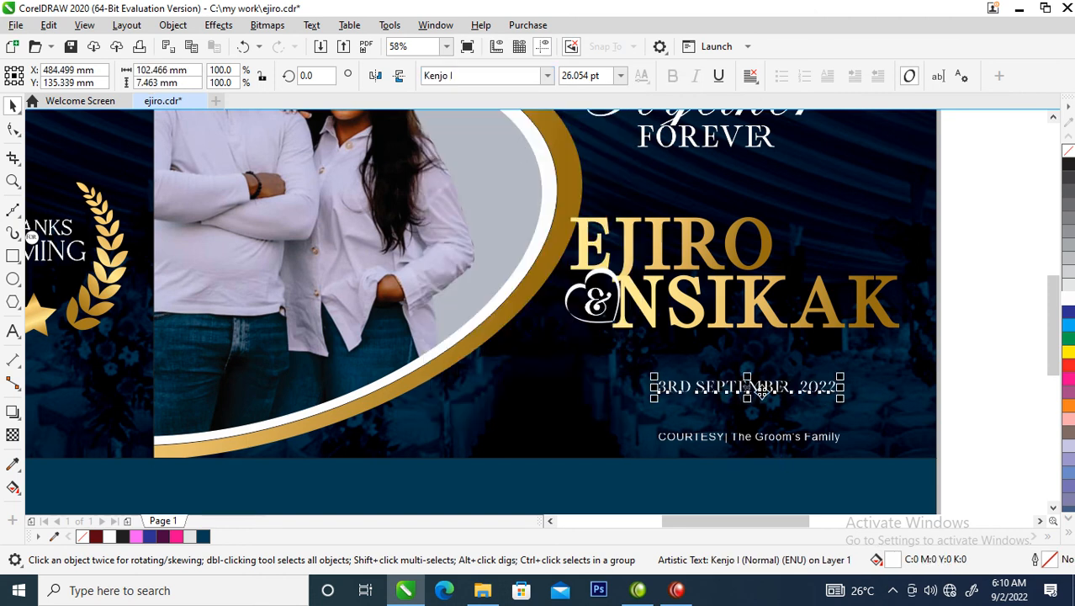
left_click_drag(765, 396, 675, 363)
left_click_drag(749, 365, 798, 367)
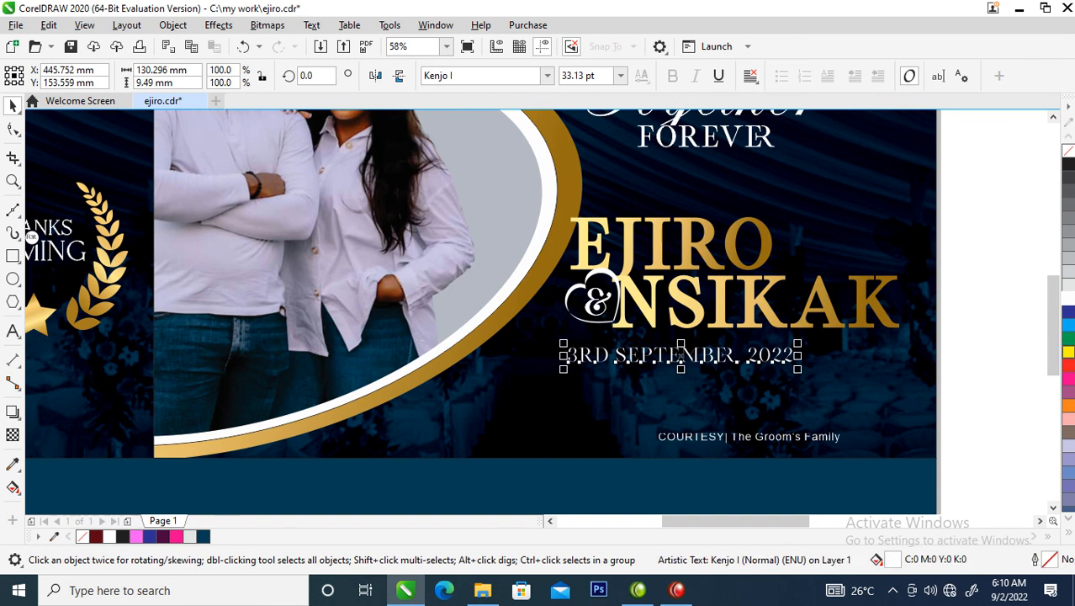
right_click(1070, 301)
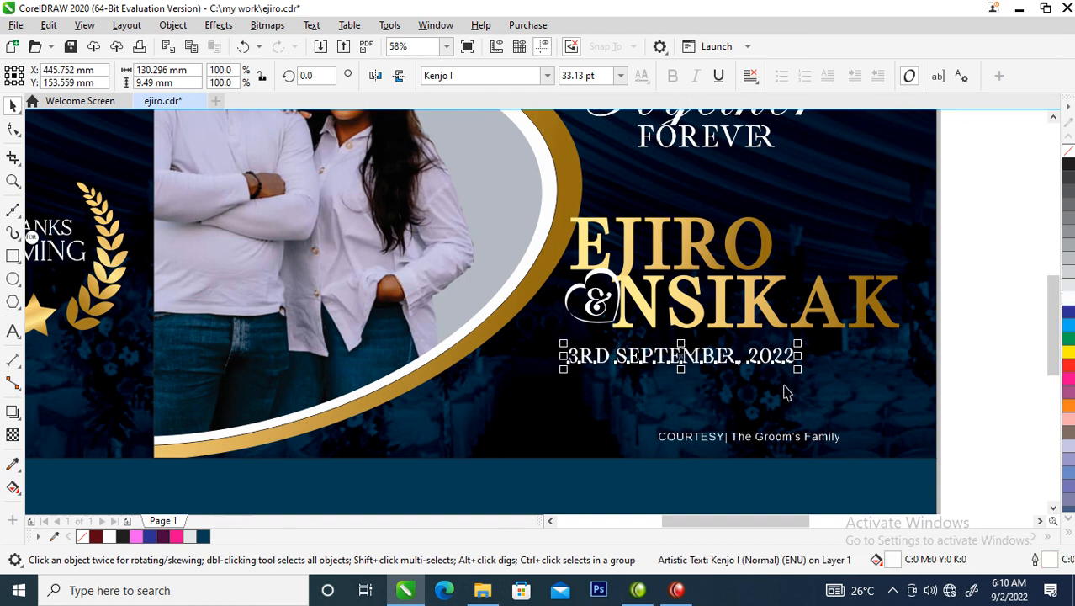
mouse_move(776, 356)
left_mouse_down()
mouse_move(815, 364)
mouse_move(783, 359)
left_mouse_up()
Move the courtesy line left, set it in Kenjo I and enlarge it to about 23 pt
left_click_drag(793, 443, 684, 420)
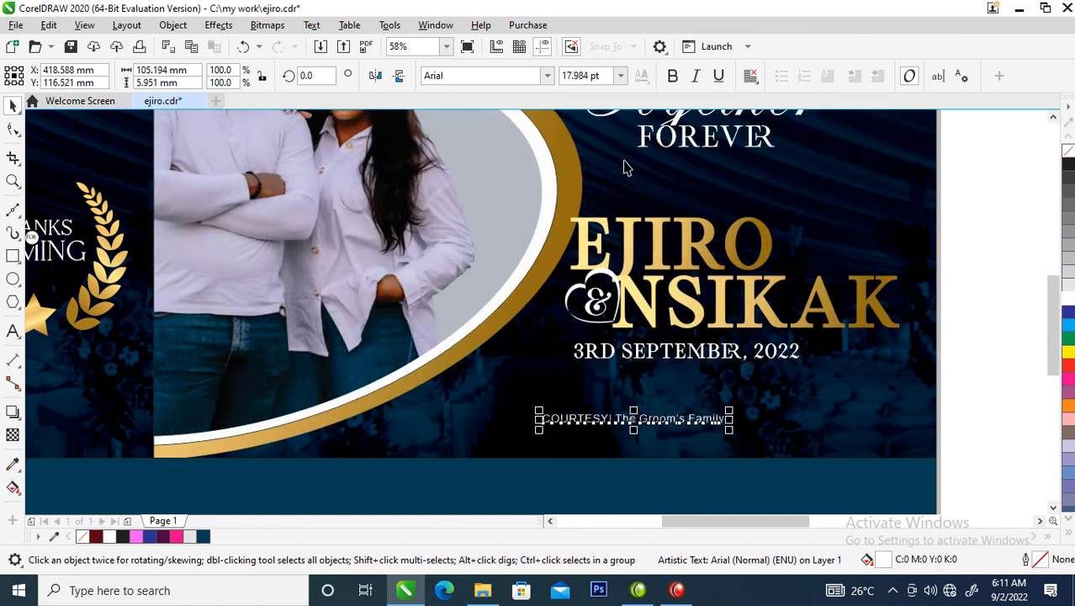
left_click(547, 75)
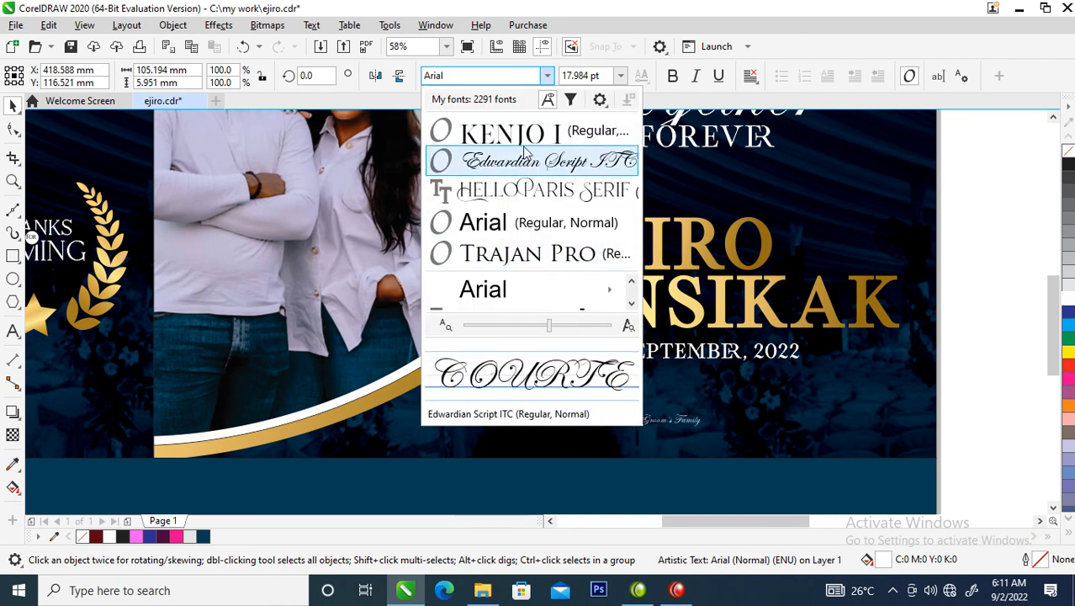
left_click(524, 136)
left_click_drag(744, 410, 796, 412)
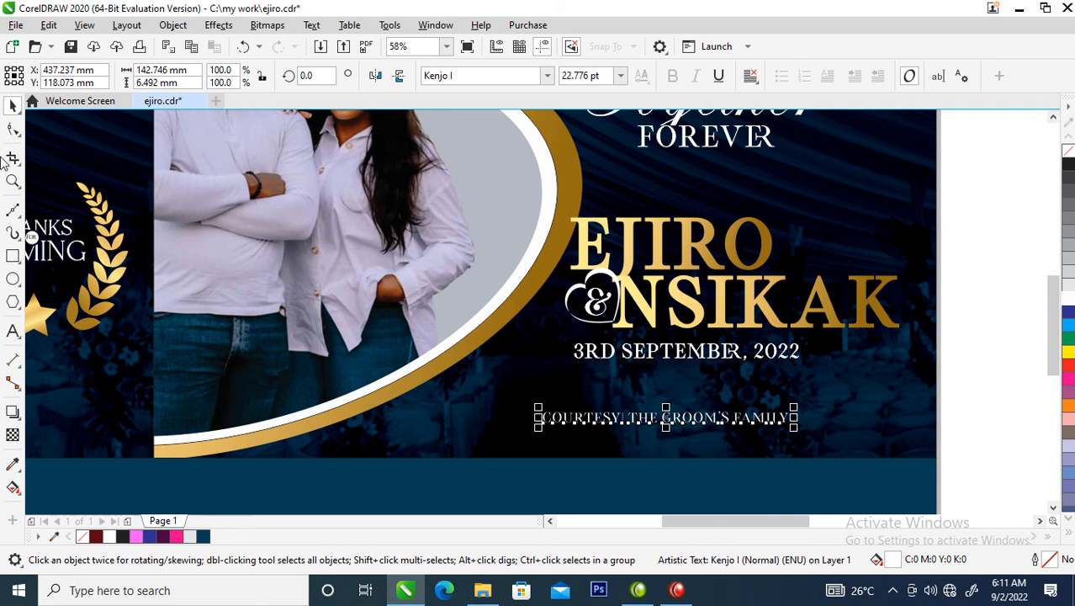
Widen the courtesy line's letter spacing, resize it to about 185 mm wide and align it under the names
left_click(12, 129)
left_click_drag(797, 429, 929, 414)
key("space")
left_click_drag(859, 416, 897, 407)
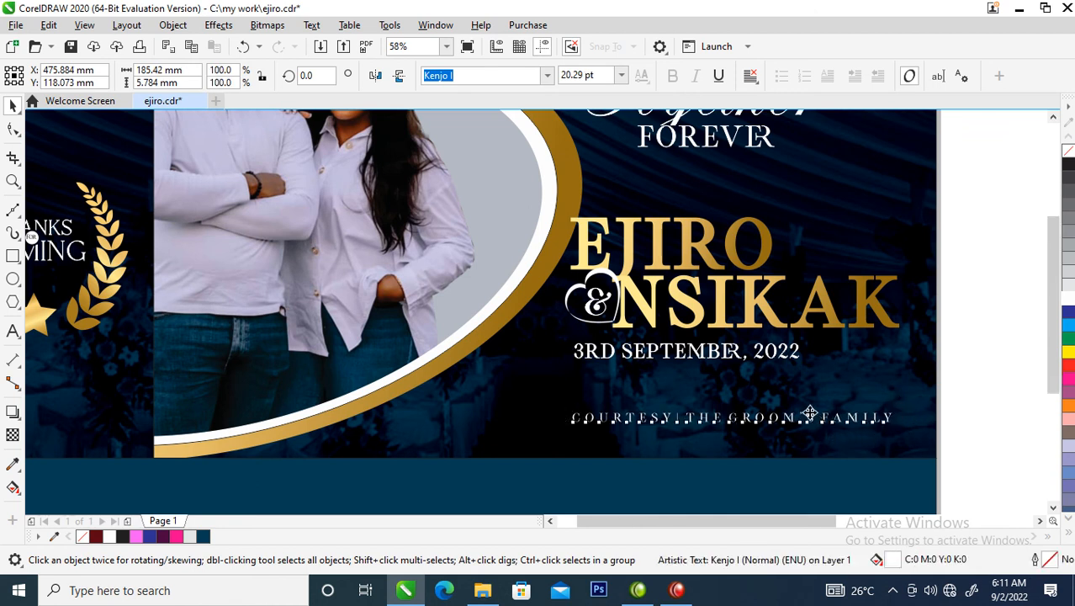
Move the laurel thank-you ornament slightly up within the narrow left panel
scroll(809, 415, "down", 4)
key("z")
left_click_drag(894, 500, 888, 479)
left_click(875, 476)
left_click_drag(192, 242, 406, 386)
left_click_drag(387, 309, 386, 293)
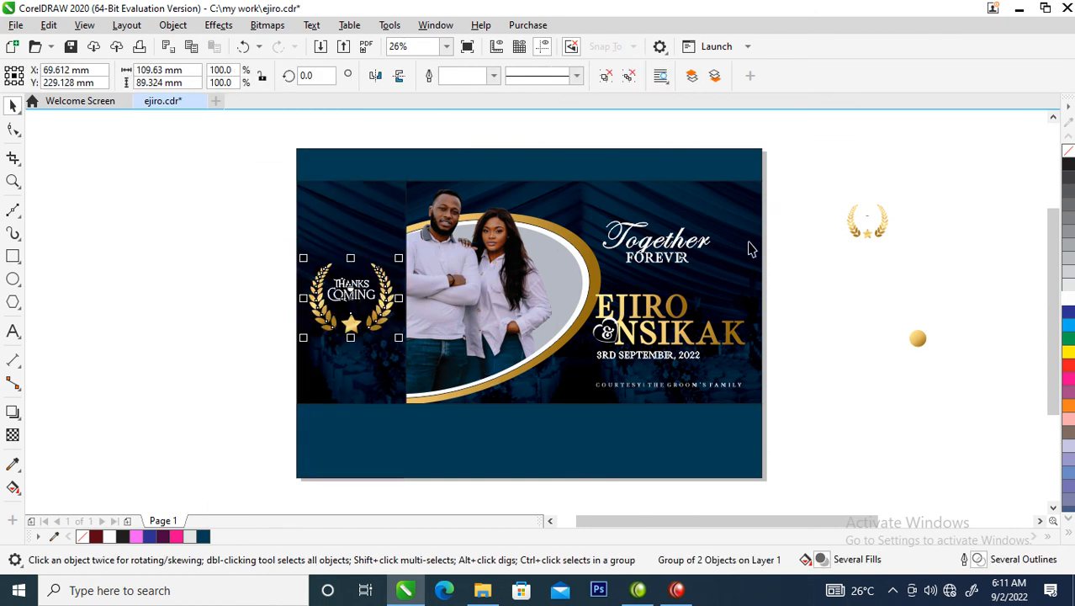
Move the heading, names, date and courtesy line together slightly up in the large panel
left_click_drag(798, 204, 533, 410)
left_click_drag(669, 323, 669, 313)
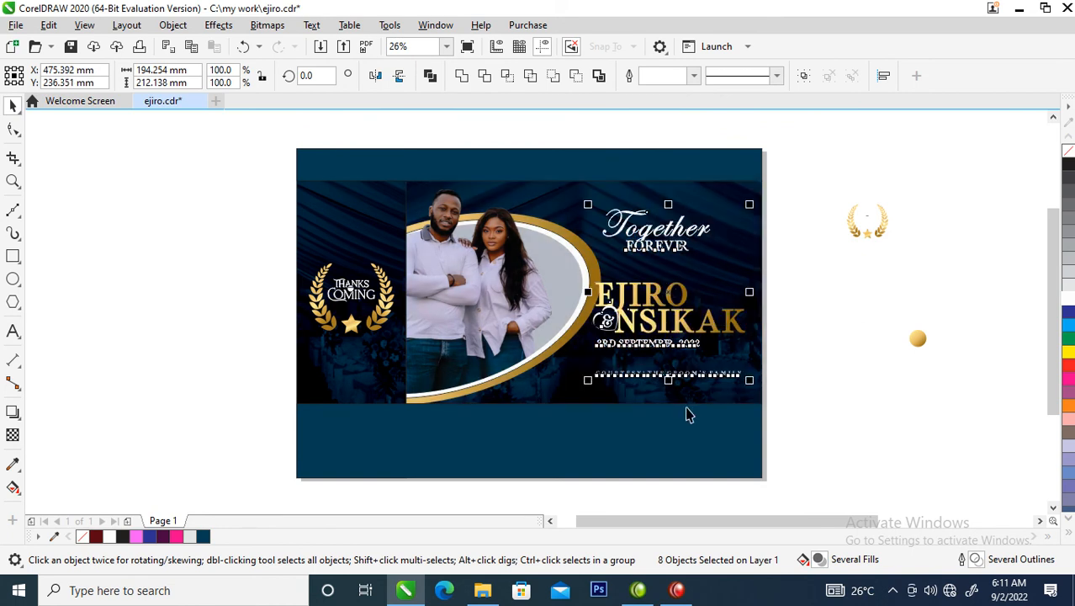
left_click(798, 328)
key("z")
left_click_drag(281, 136, 781, 462)
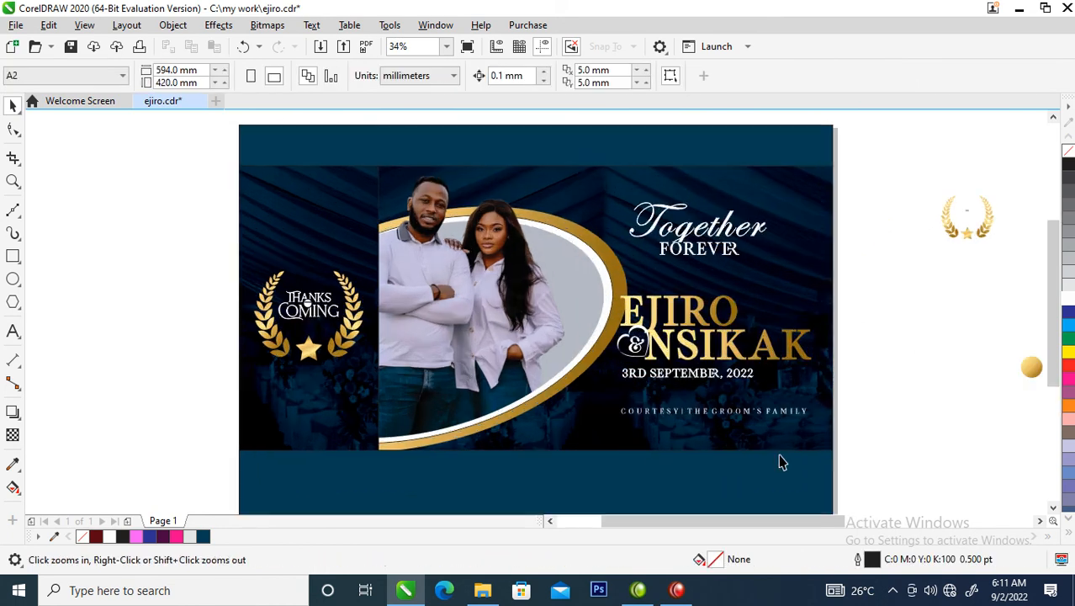